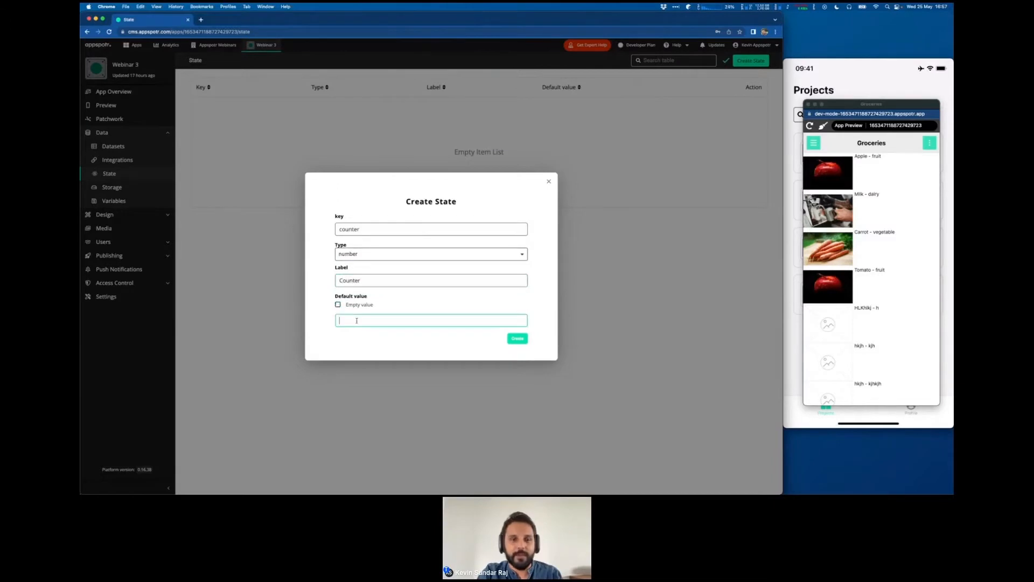
- Set the default value of the counter state to 2 and create the state
text(1)
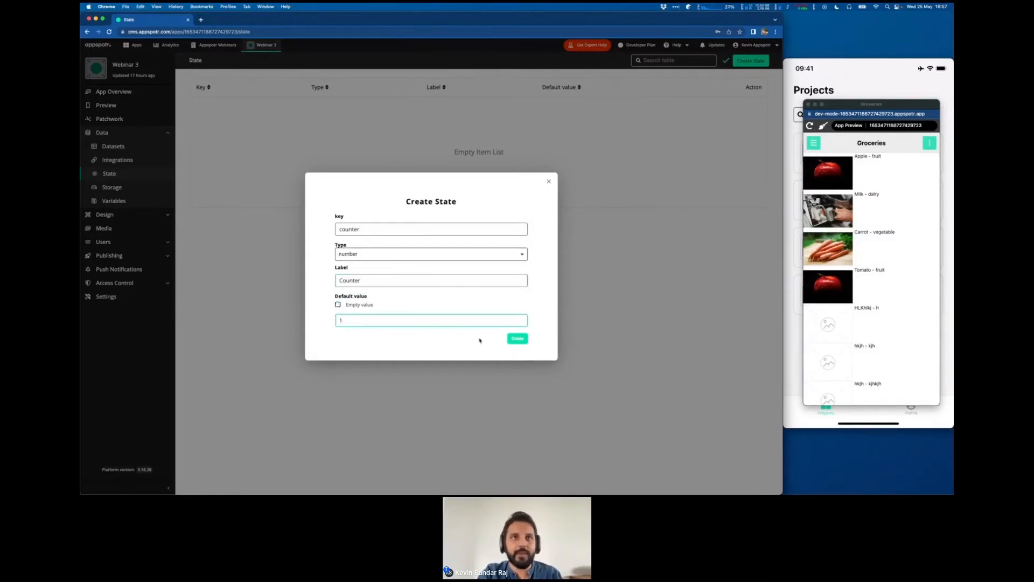
key(BackSpace)
text(2)
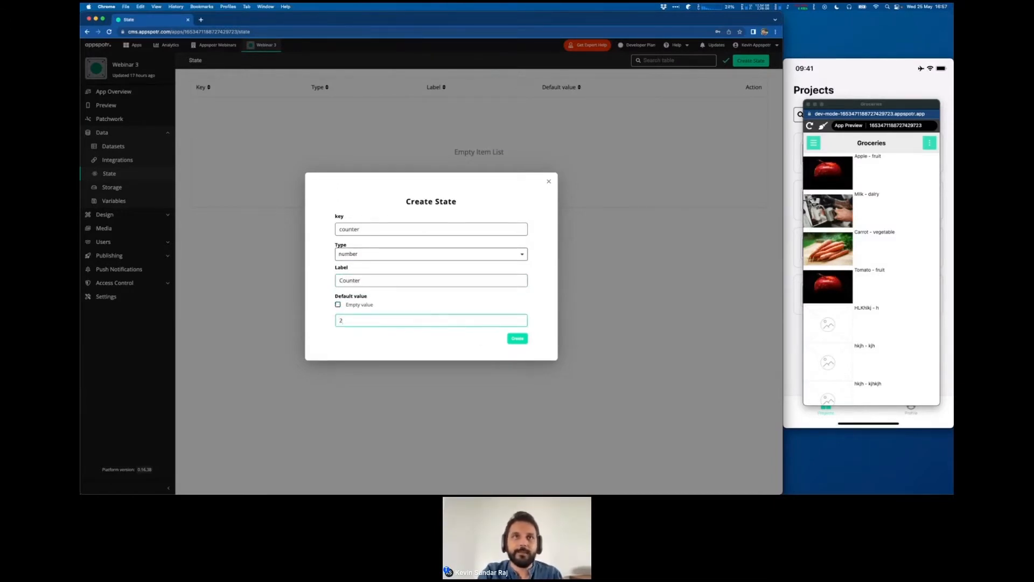
click(518, 339)
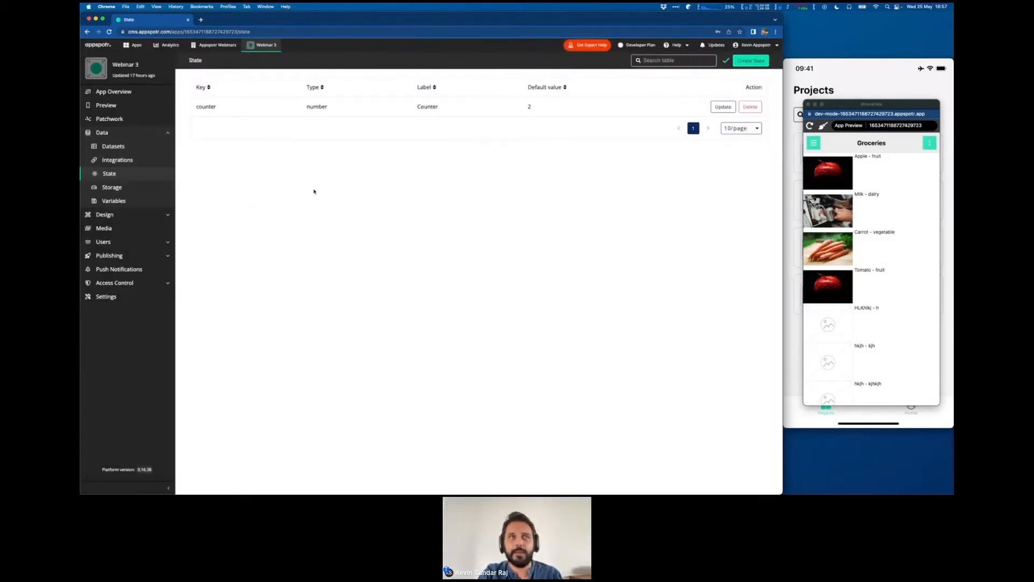
- Create a new design view named Counter, keeping the view type
key(ctrl+Right)
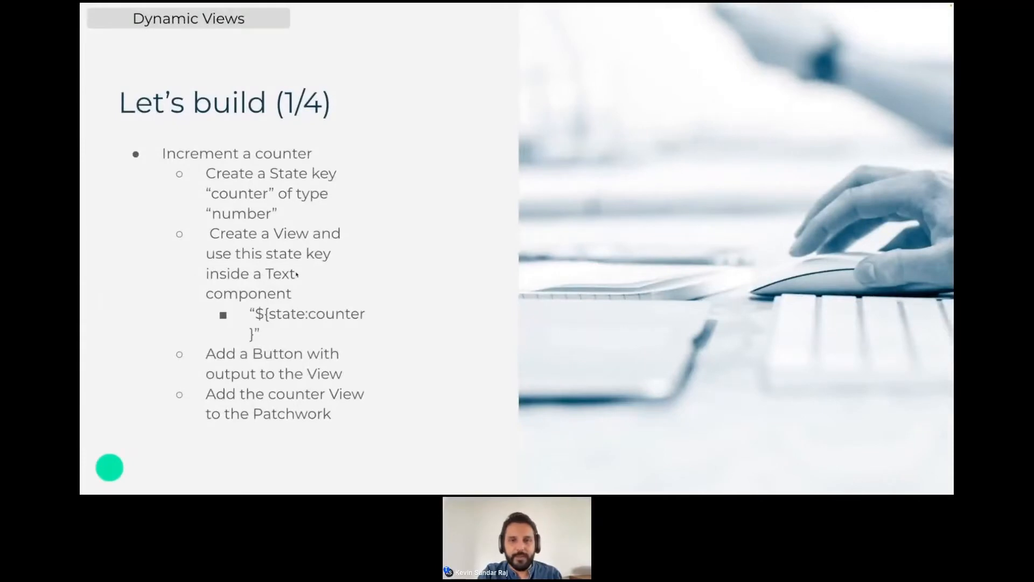
key(ctrl+Left)
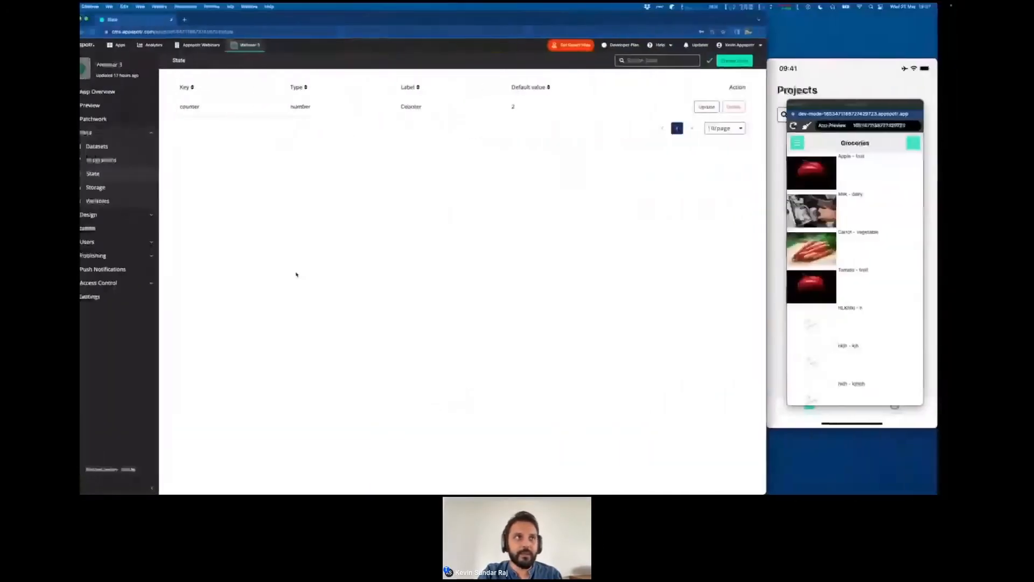
click(105, 215)
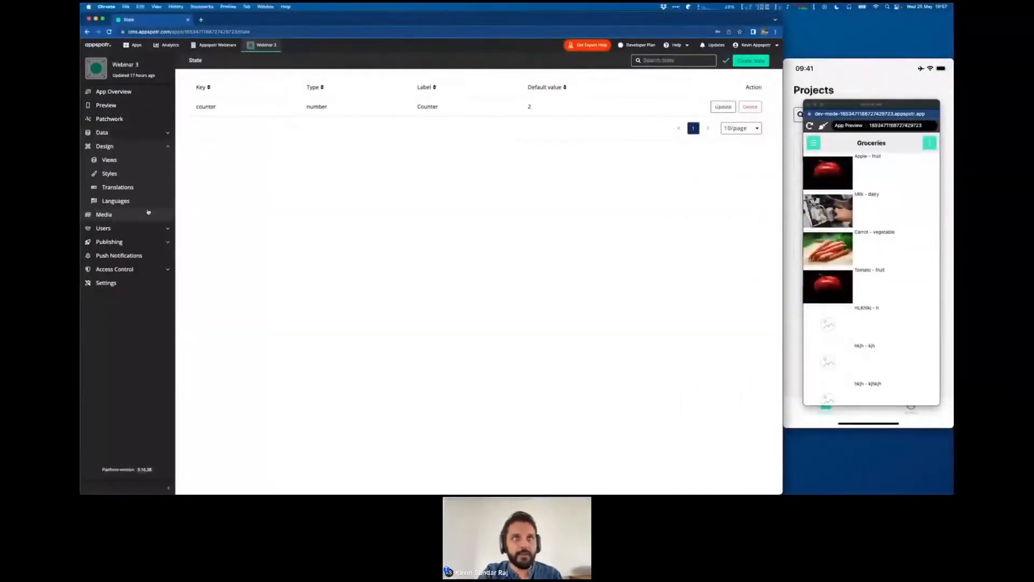
click(124, 163)
click(754, 60)
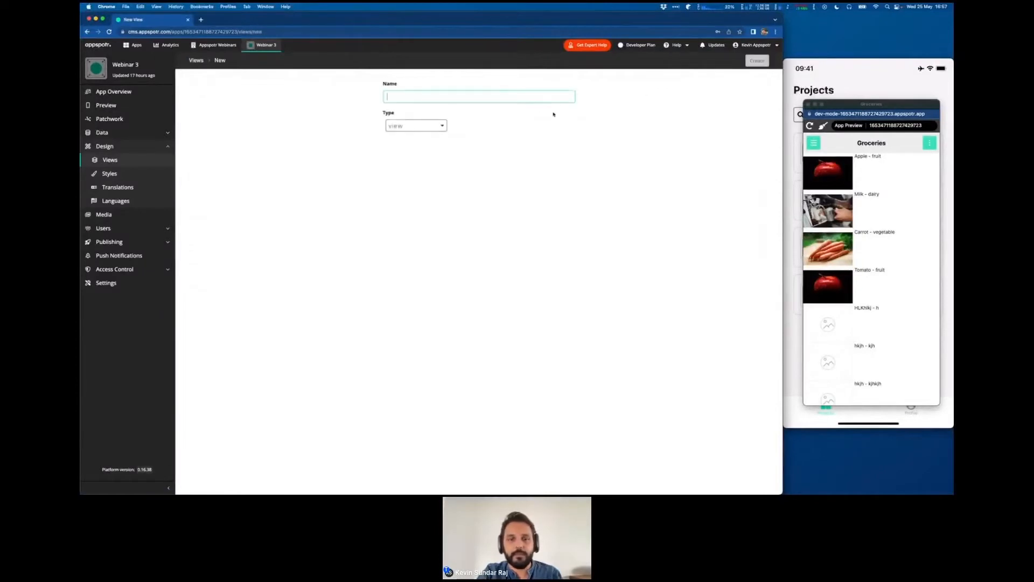
text(Counter)
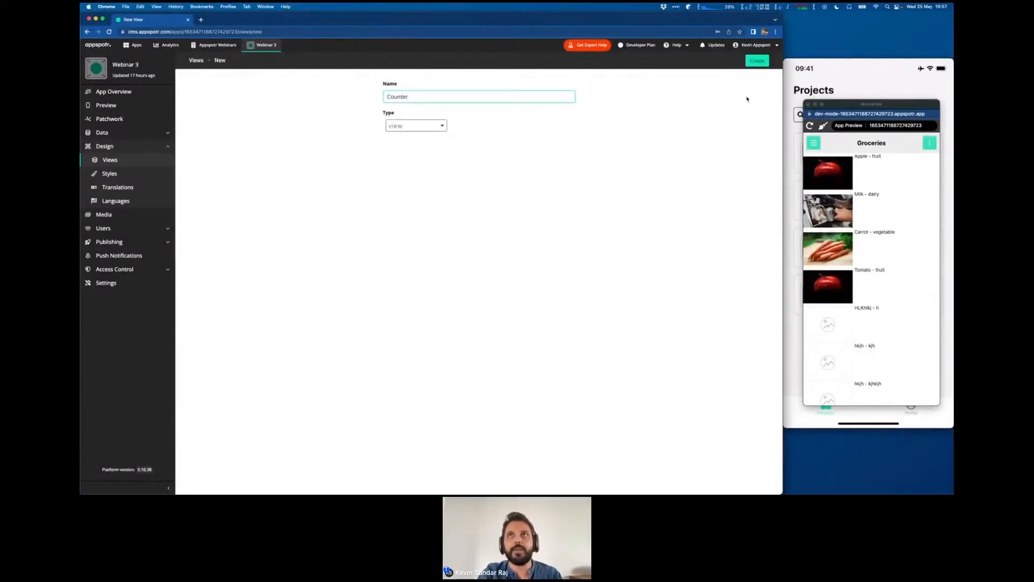
click(757, 65)
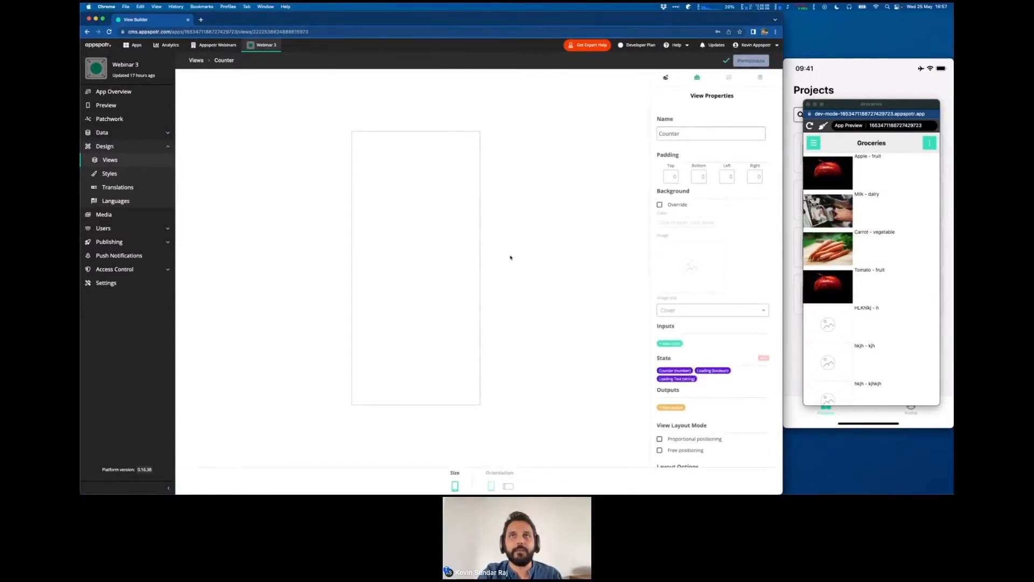
- Add a Text component and a Button component below it to the Counter view
key(ctrl+Right)
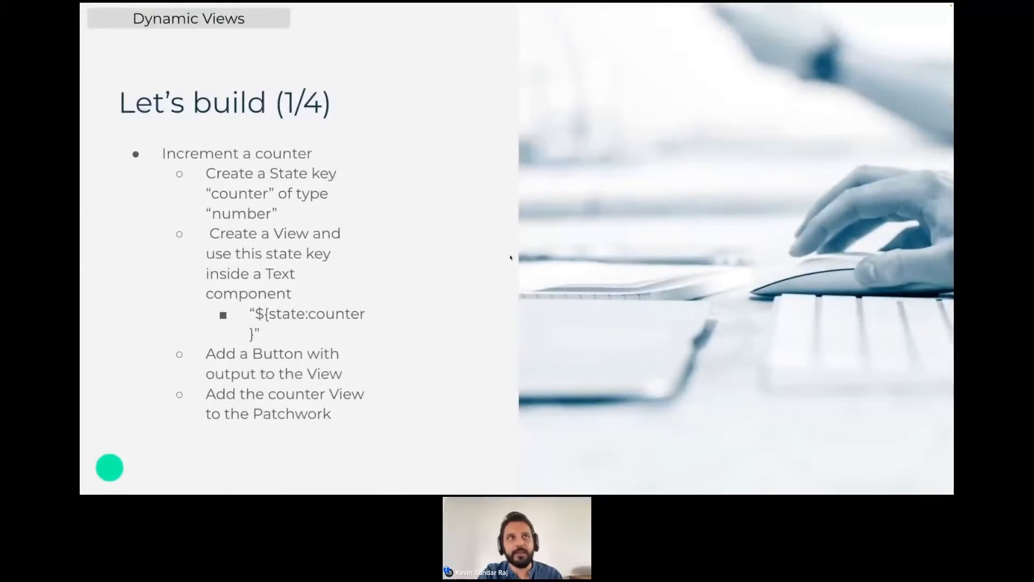
key(ctrl+Left)
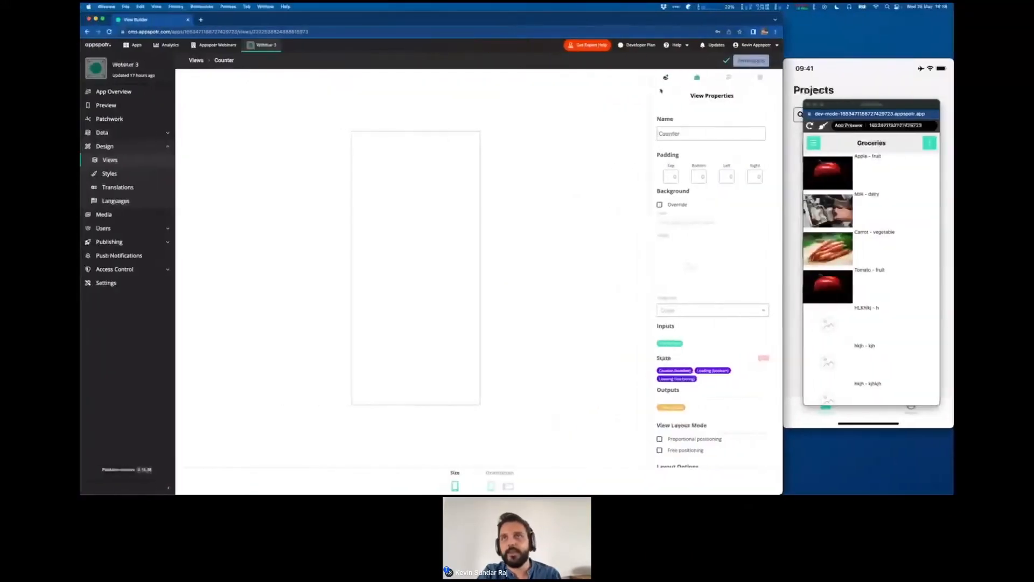
click(666, 78)
scroll(686, 259, down, 10)
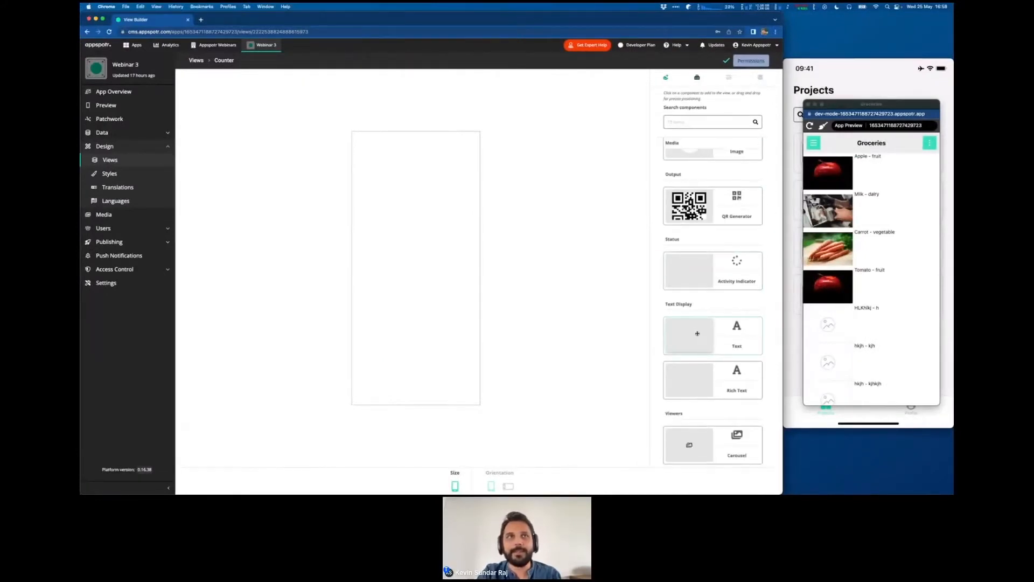
click(697, 334)
scroll(697, 333, up, 10)
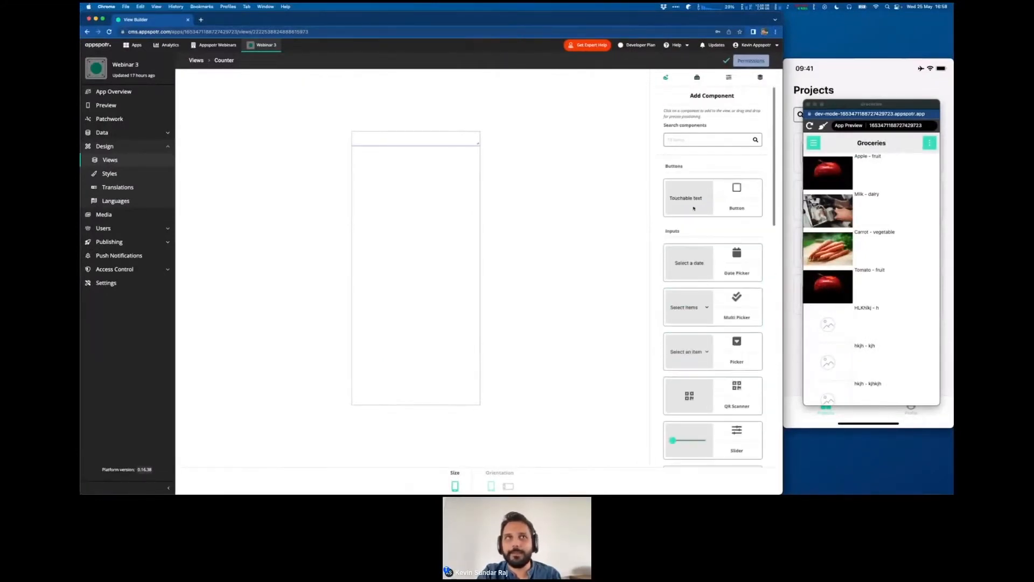
click(691, 187)
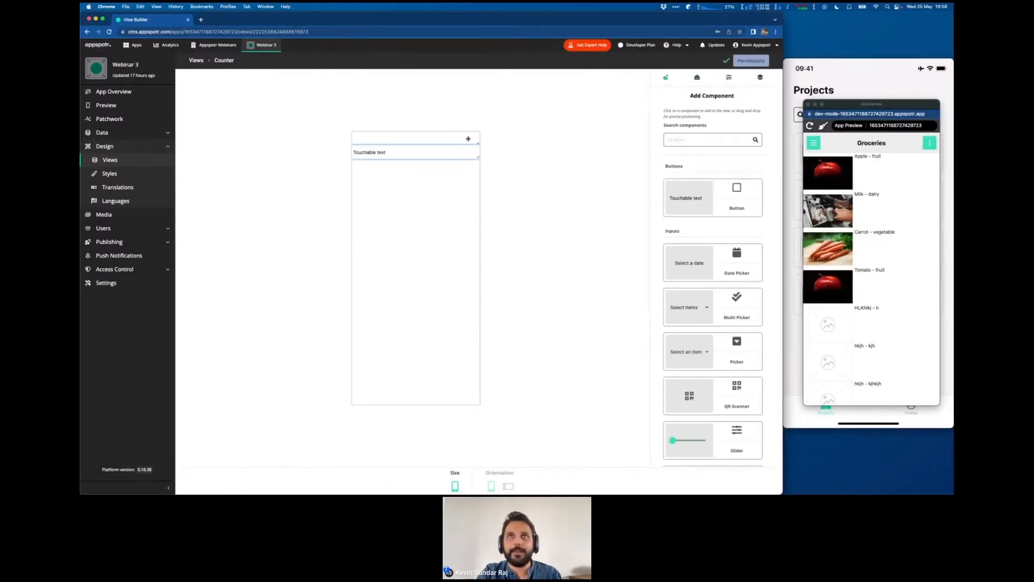
- Set the button component's text to Increment
click(729, 77)
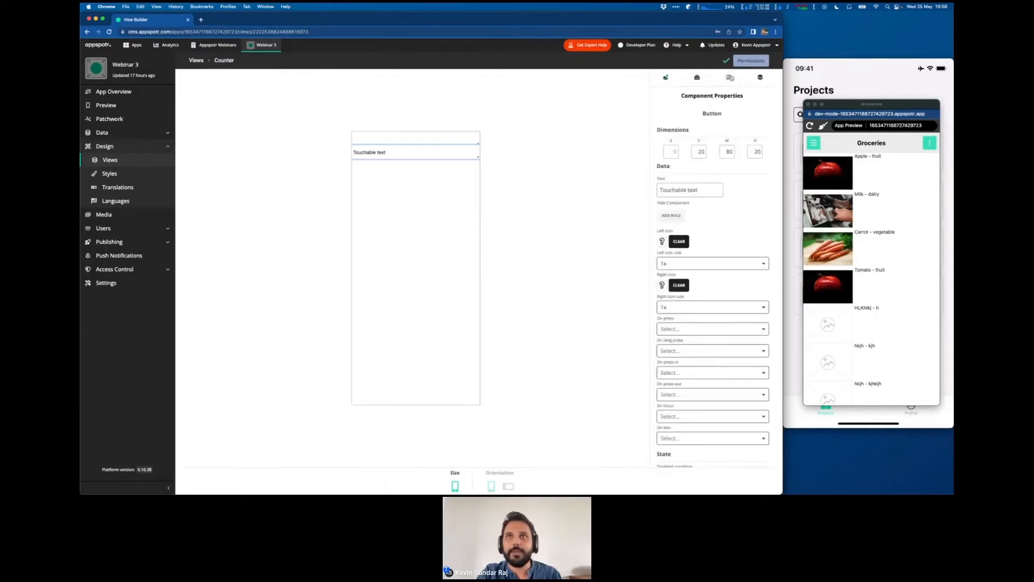
triple_click(679, 187)
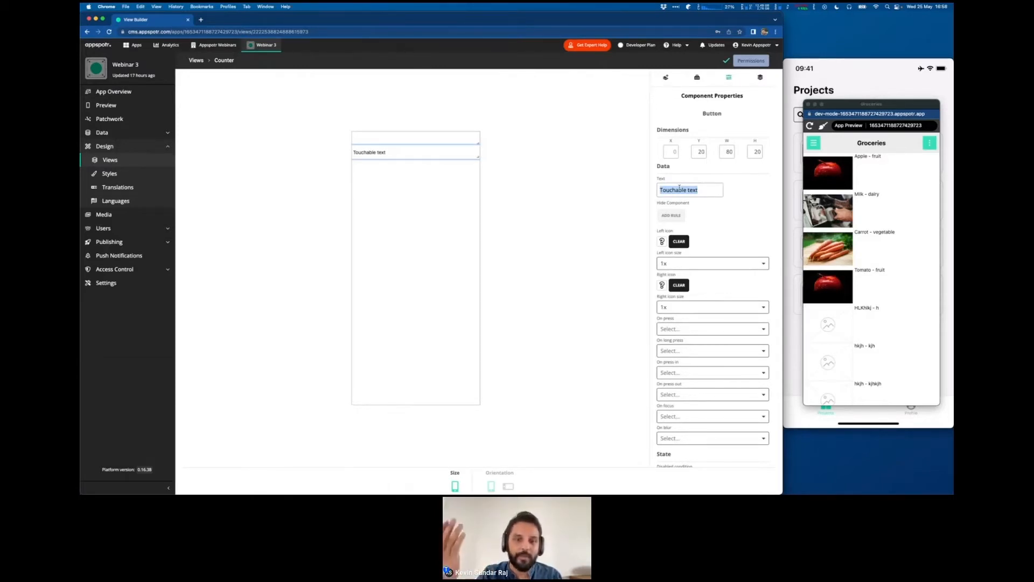
text(I)
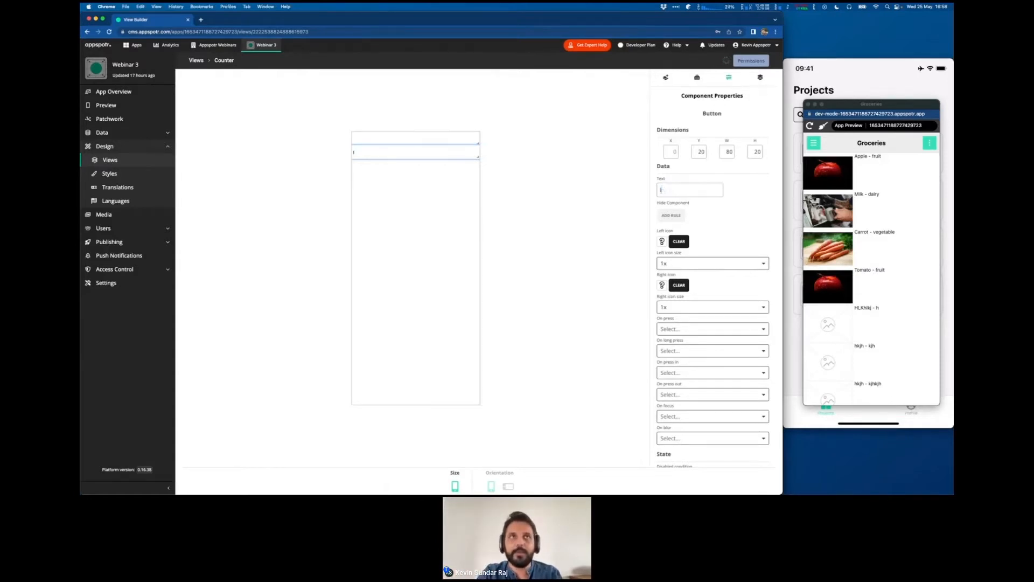
text(ncrement)
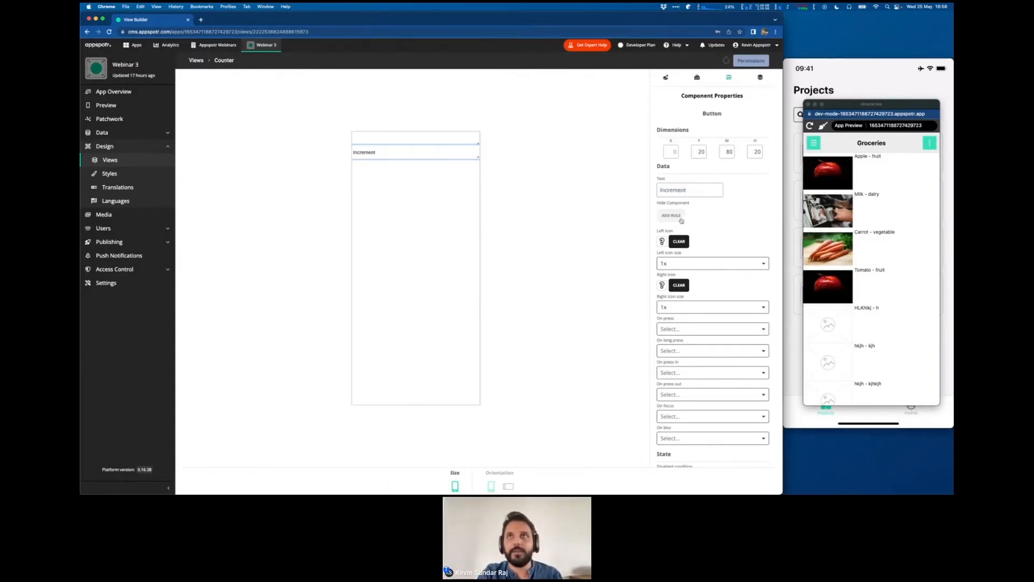
- Add an output named onIncrement of type event to the Counter view
click(698, 78)
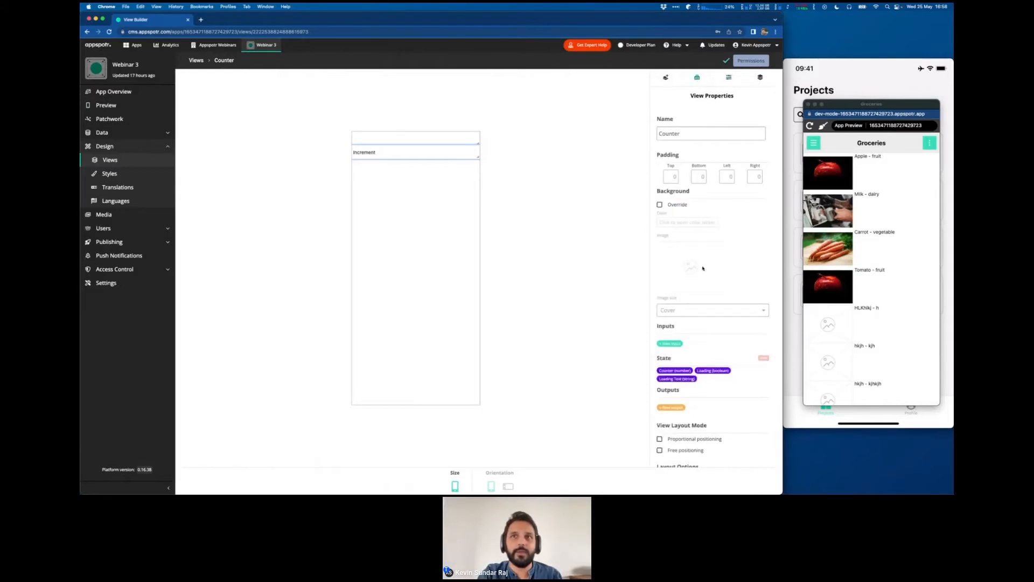
scroll(671, 398, down, 1)
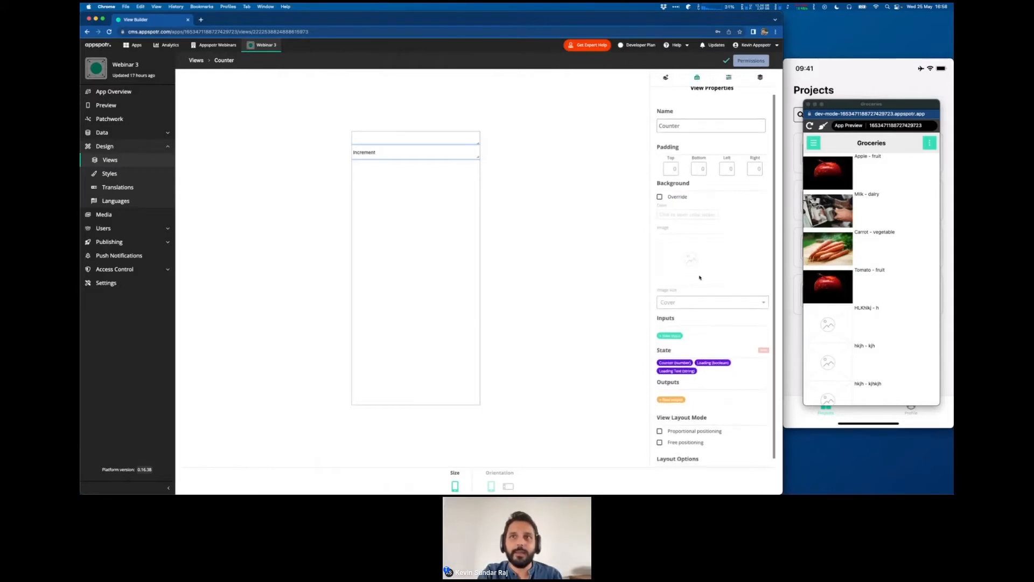
click(672, 399)
text(an)
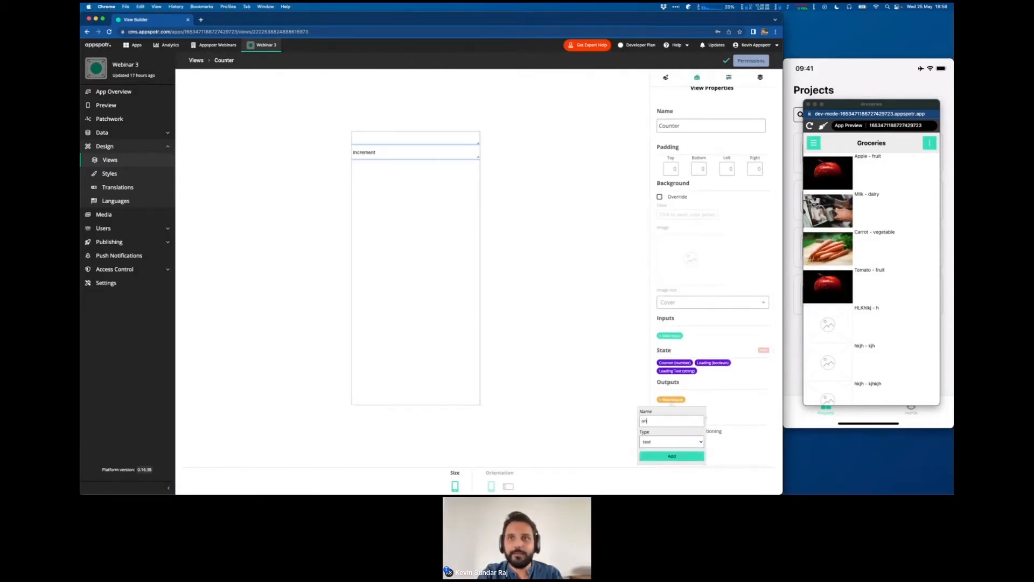
text(increment)
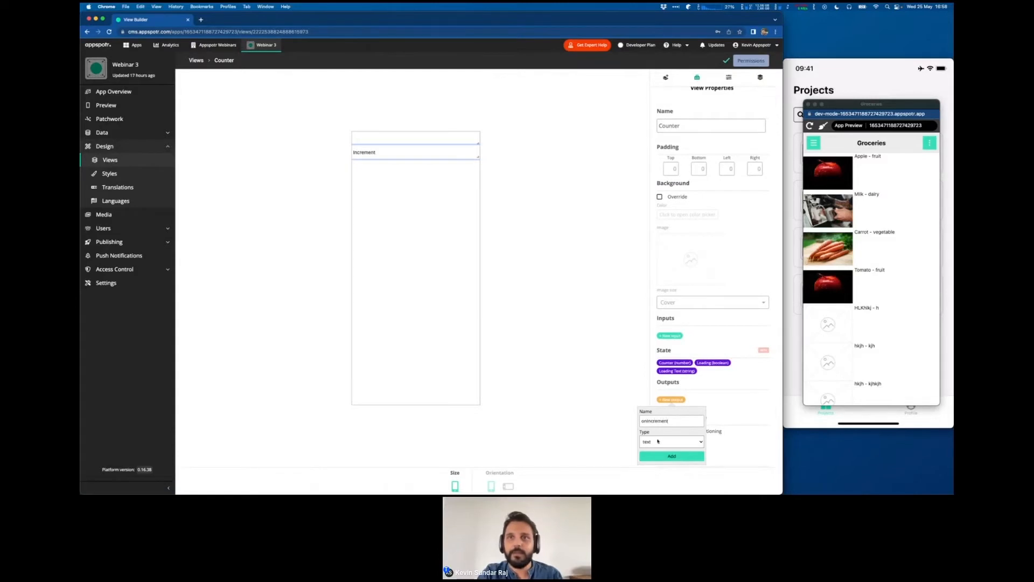
click(658, 441)
click(654, 478)
click(661, 458)
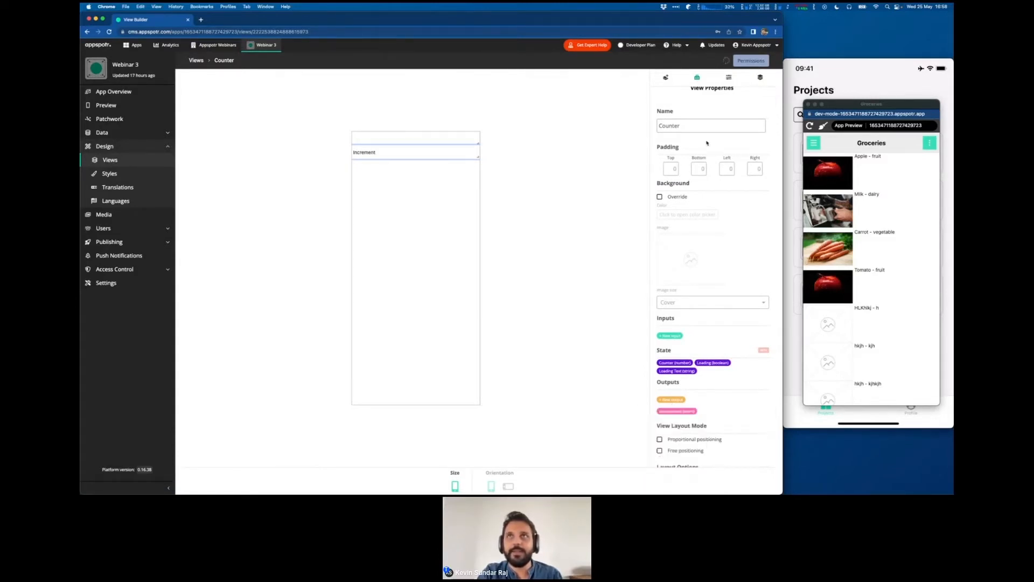
- Assign onIncrement as the Increment button's On press action and give the button a plus sign as right icon
click(729, 78)
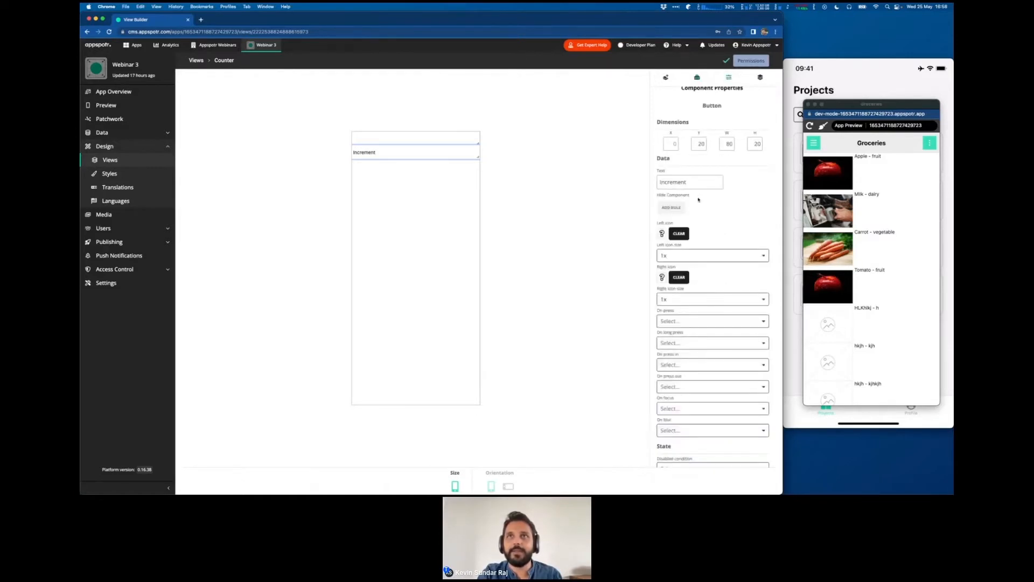
click(686, 320)
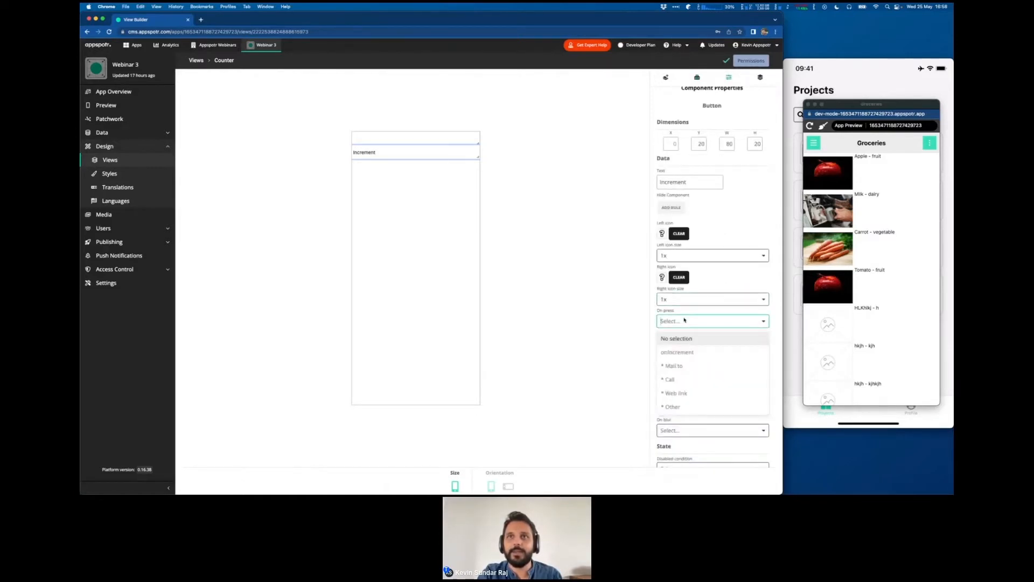
click(664, 353)
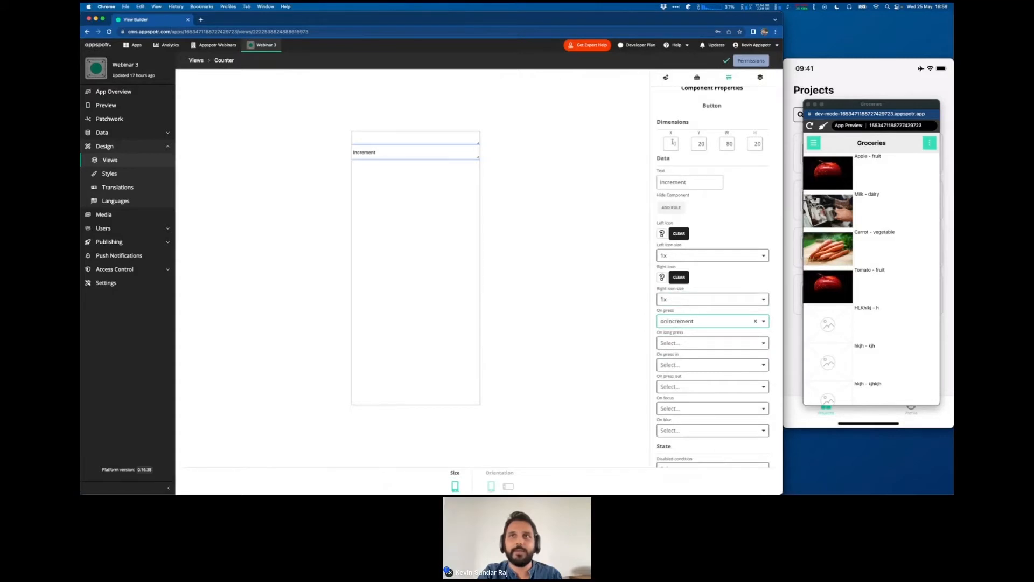
click(663, 278)
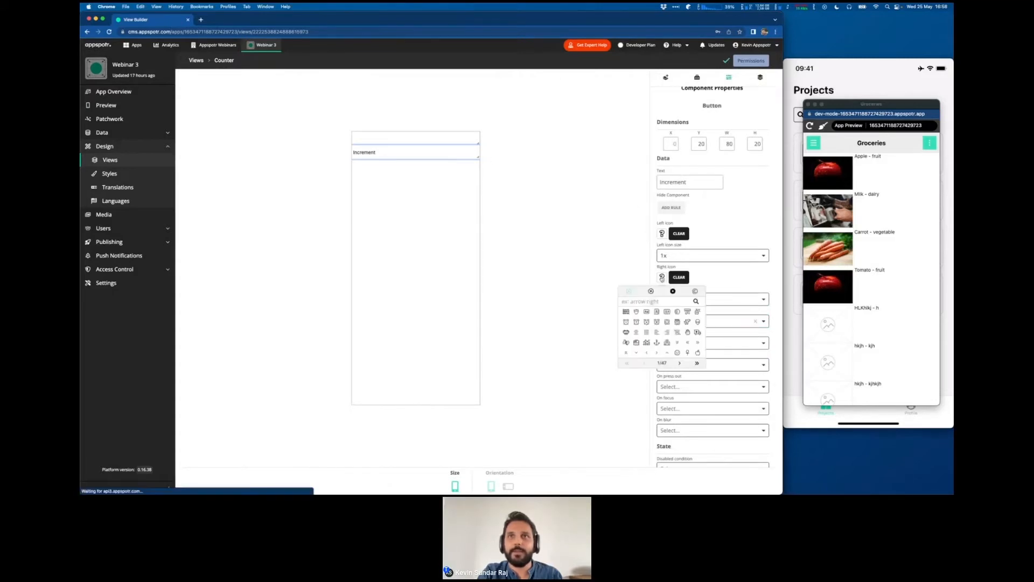
text(plu)
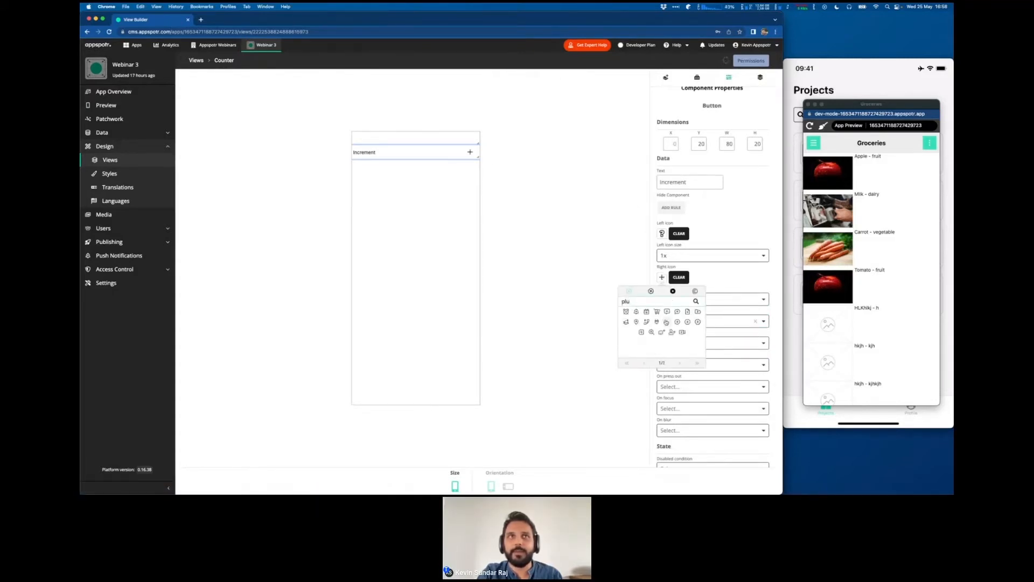
click(658, 318)
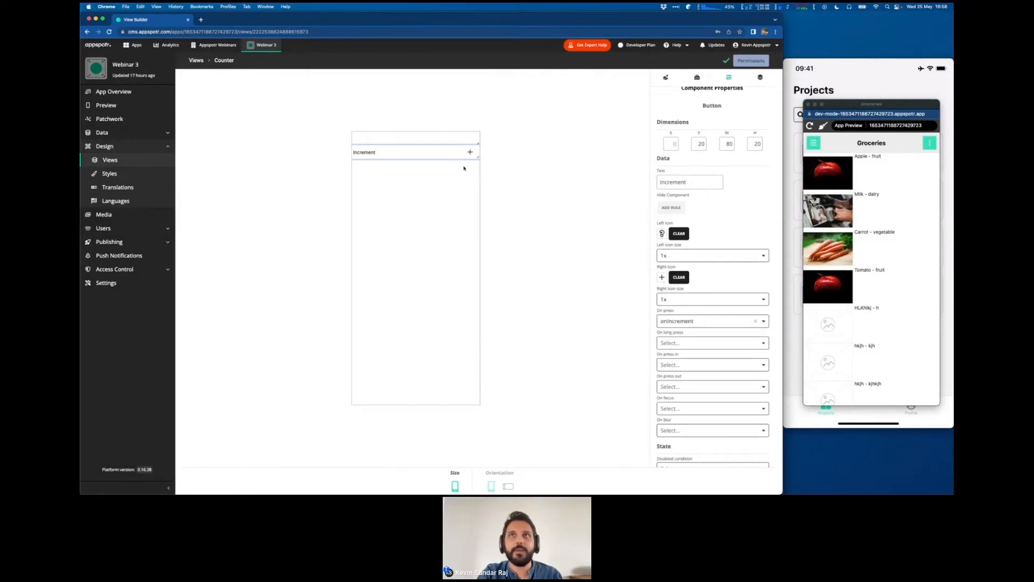
- Examine the Counter state entry in the view properties and select the empty text component above the Increment button
click(697, 77)
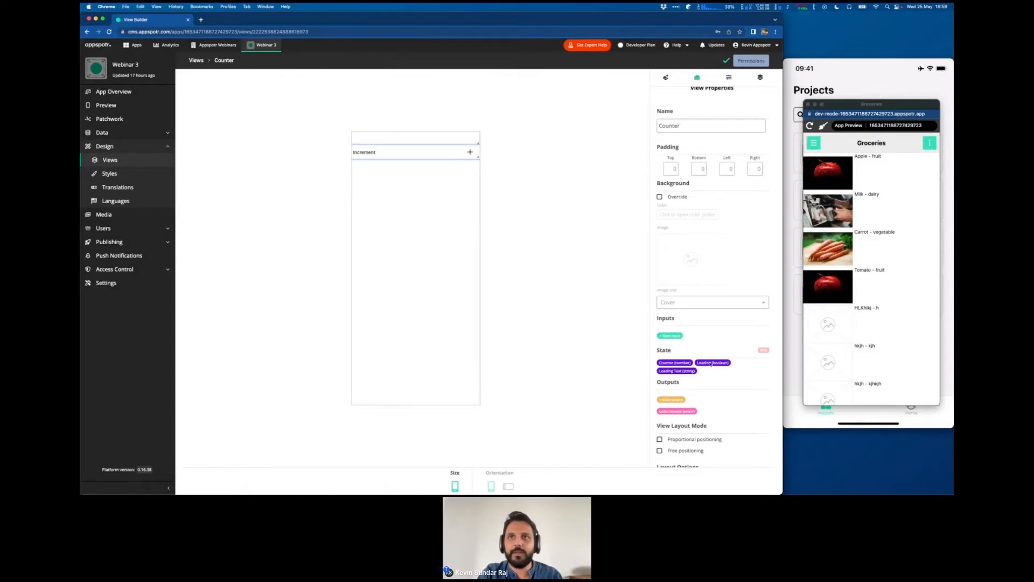
drag(659, 364, 693, 364)
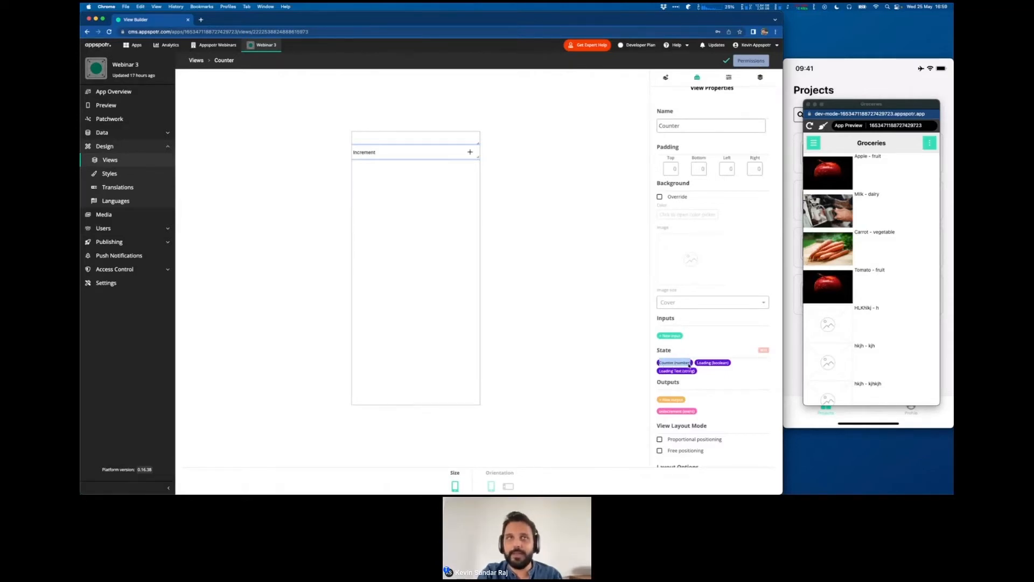
click(429, 140)
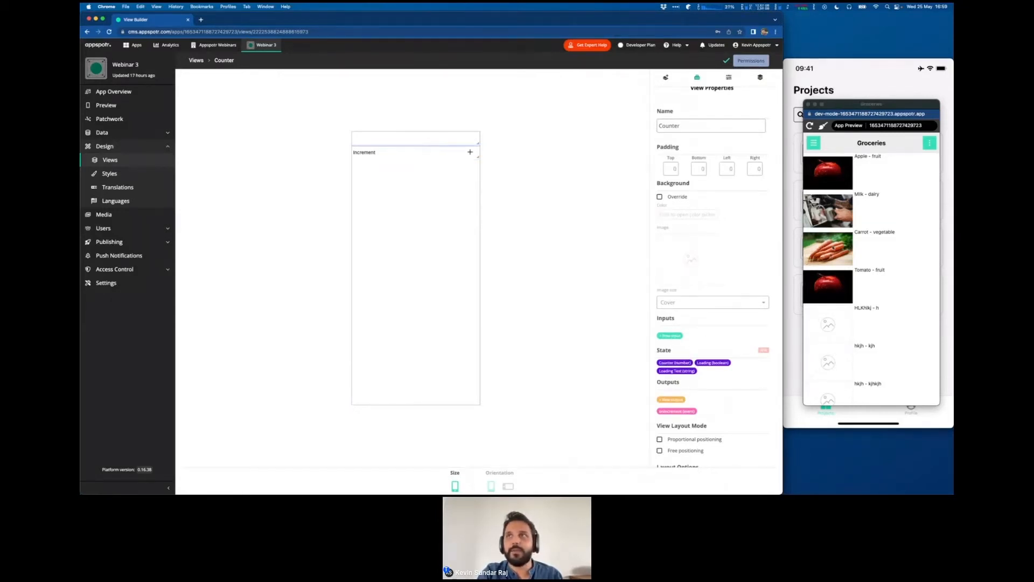
- View the Apple item's details in the app preview and return to the Groceries list
click(871, 186)
click(873, 176)
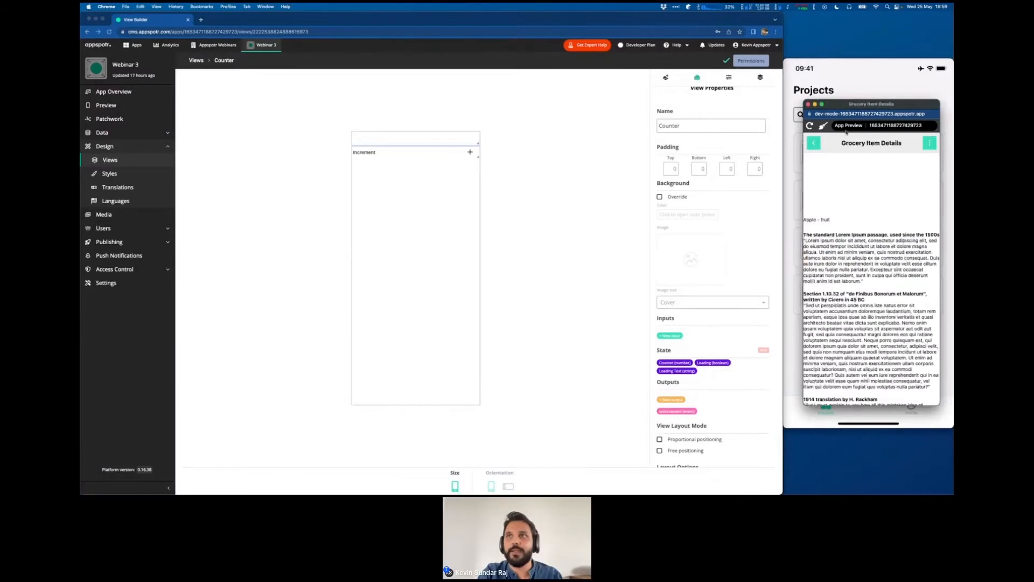
scroll(876, 327, down, 3)
scroll(875, 327, up, 3)
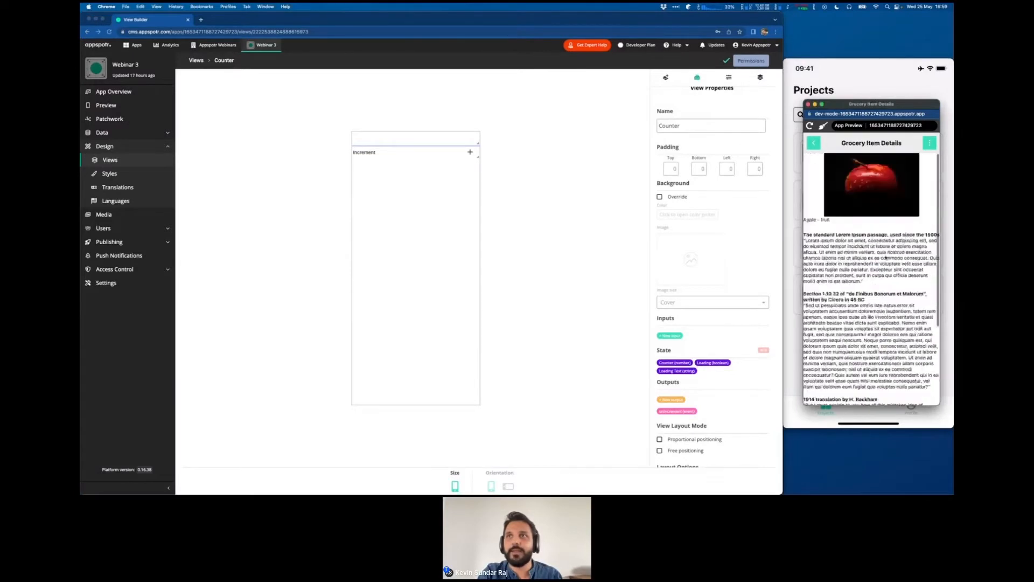
click(815, 145)
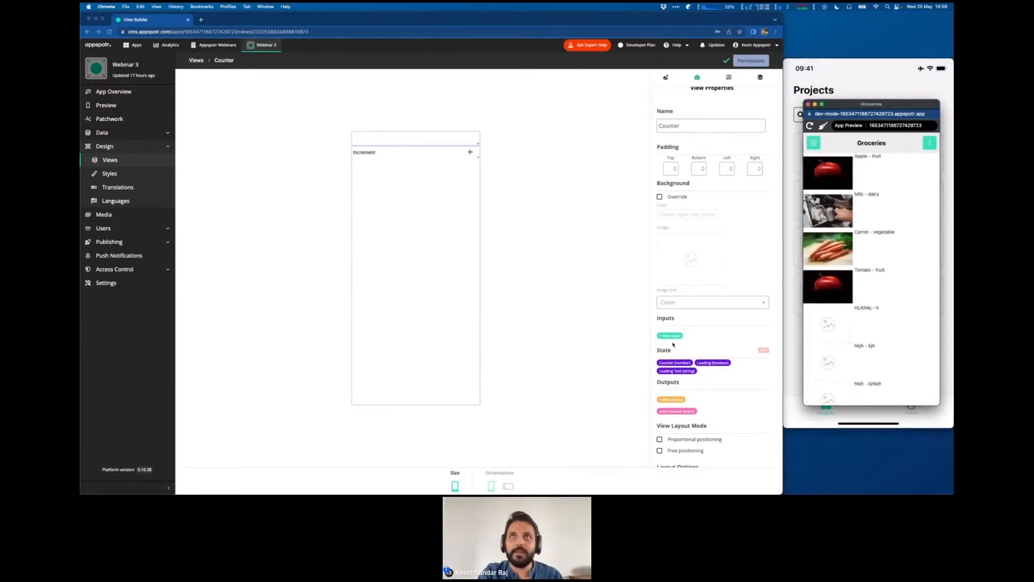
- Set the content of the text component above the Increment button to ${state:counter} and check the build instructions slide
click(729, 77)
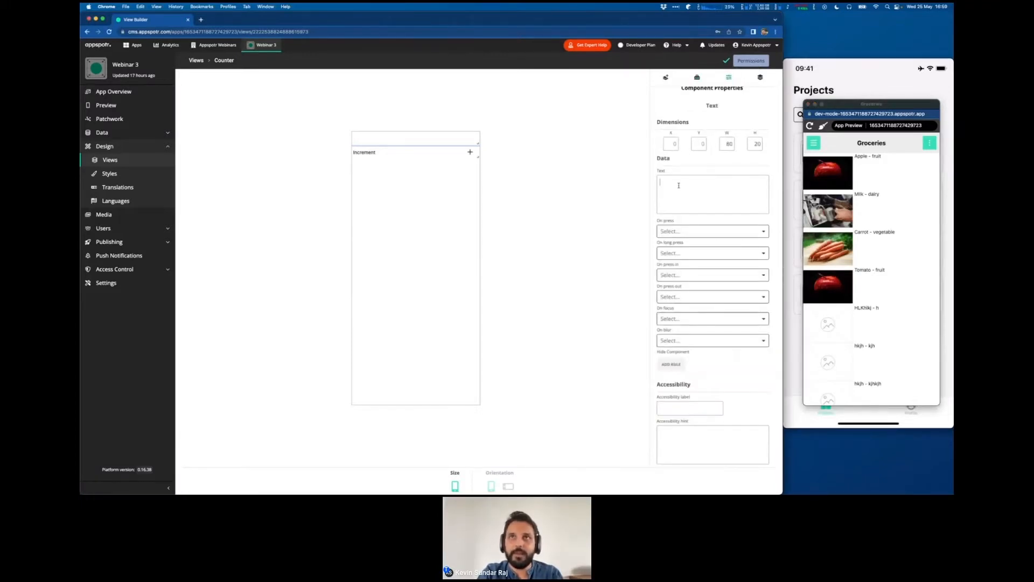
text(${)
key(Return)
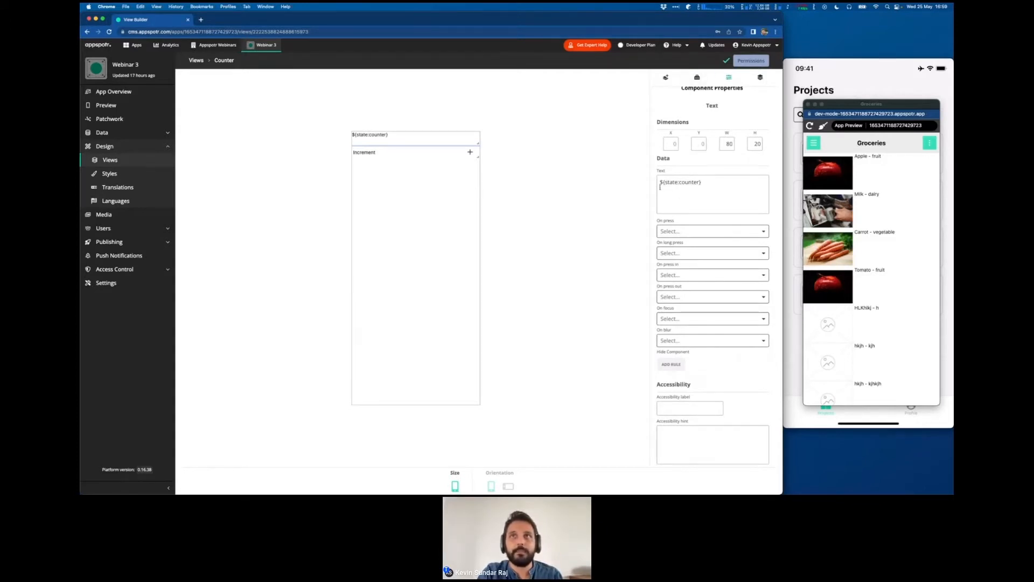
click(697, 77)
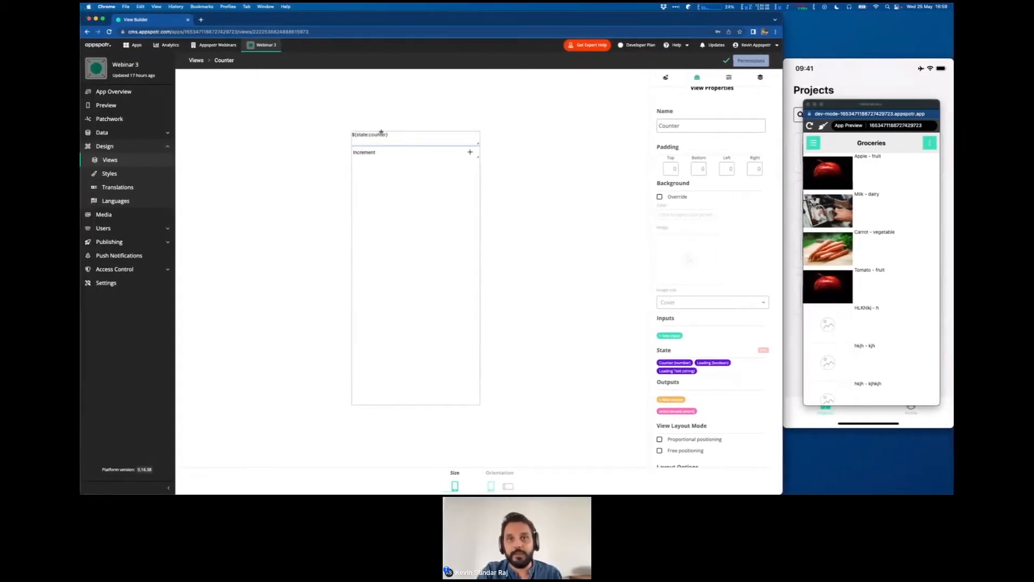
key(ctrl+Right)
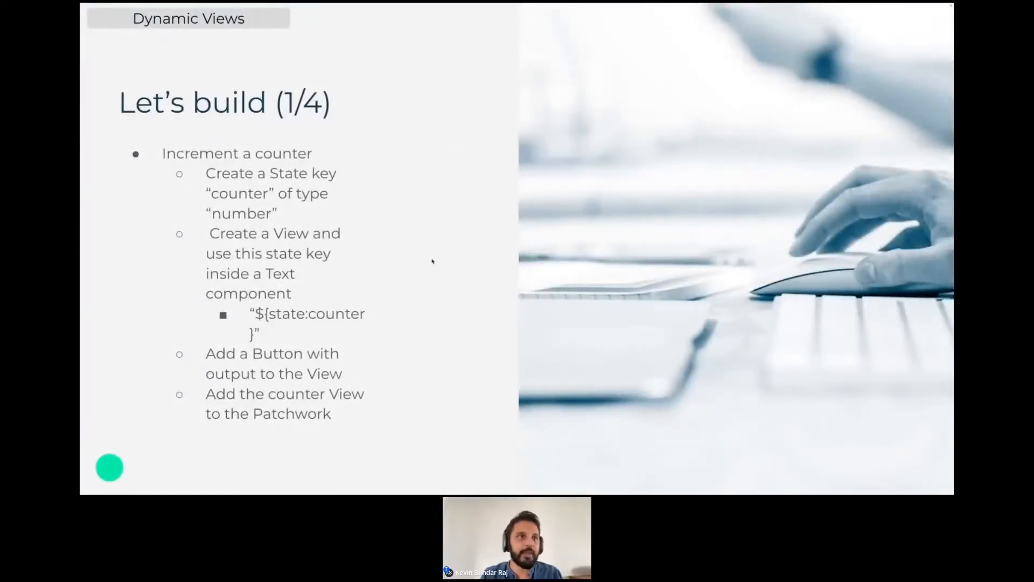
key(ctrl+Left)
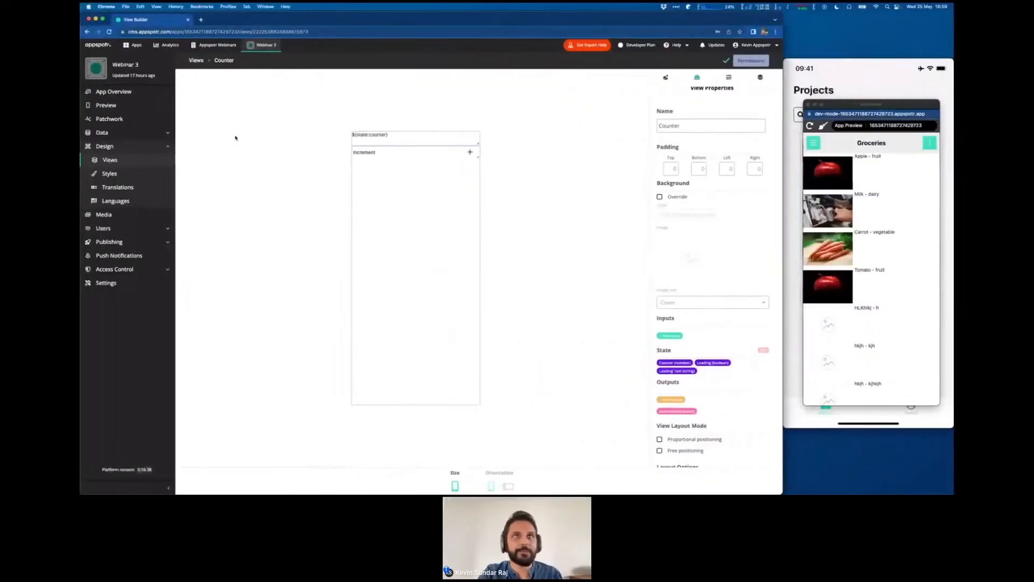
- Open the Patchwork and move the Main Menu patch and its lower connected MyButtonScreen patch further down the canvas
click(110, 119)
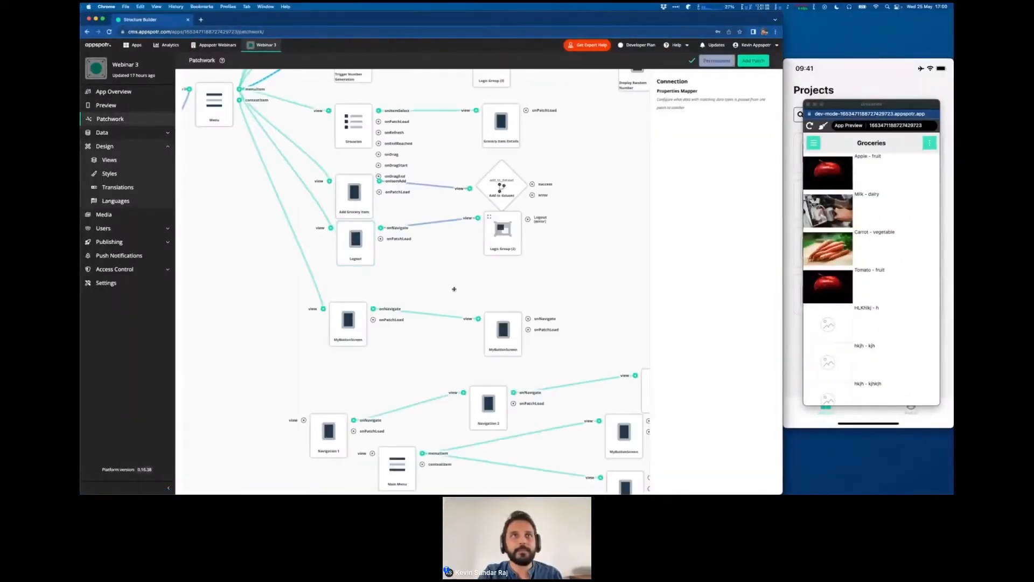
scroll(469, 289, up, 2)
scroll(582, 345, up, 5)
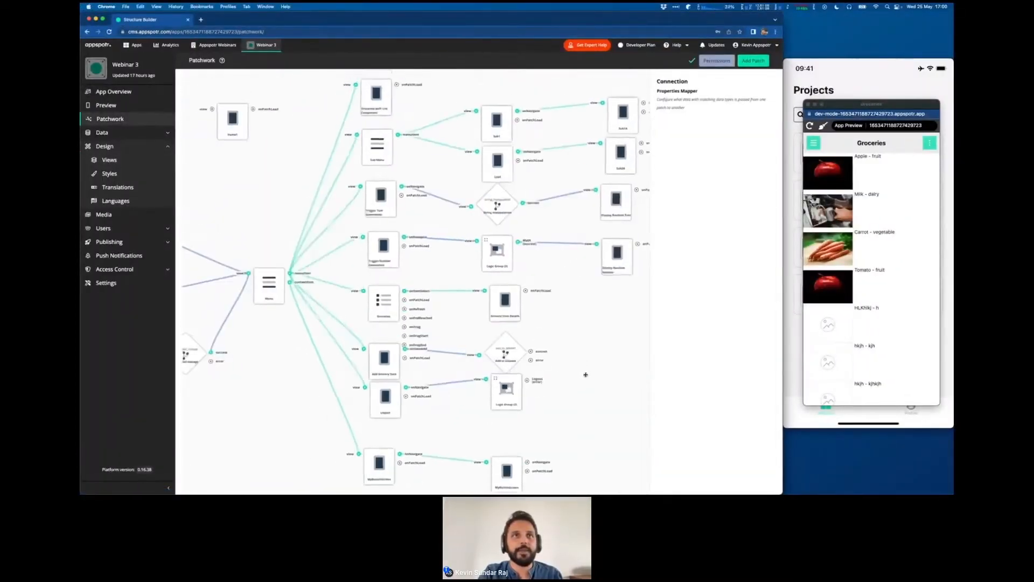
drag(586, 374, 559, 129)
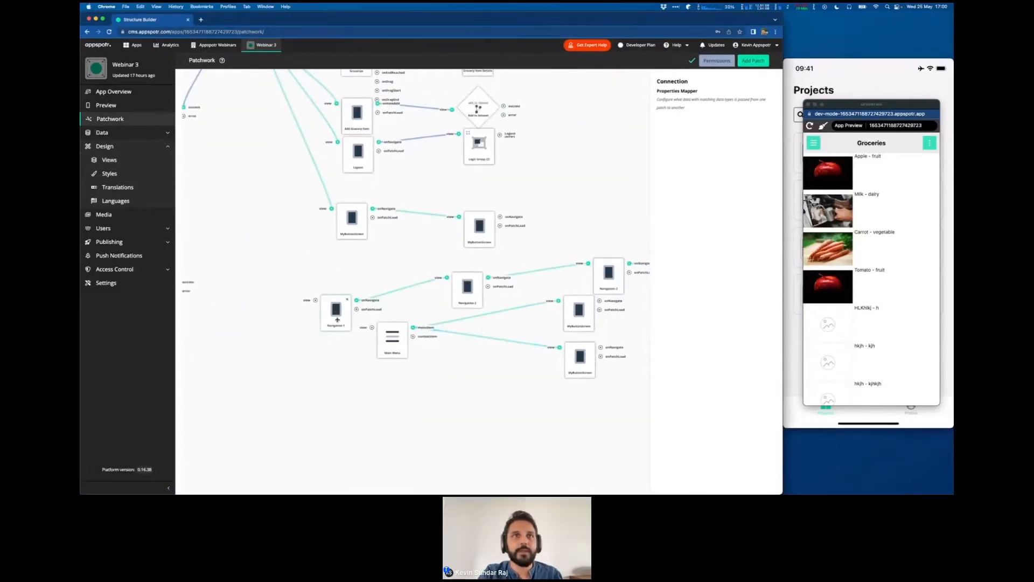
drag(396, 350, 394, 455)
drag(572, 365, 578, 452)
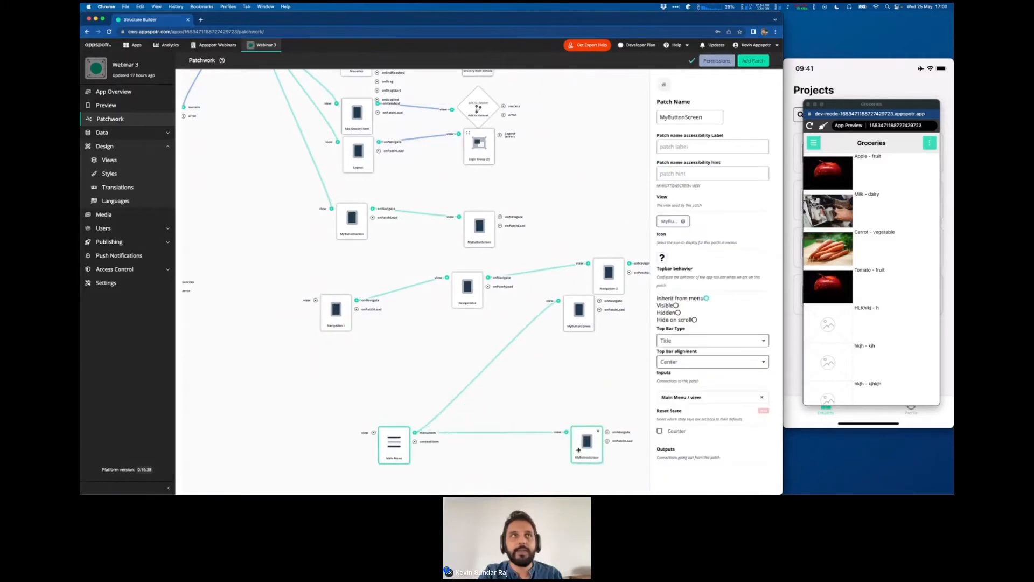
- Move Main Menu's other MyButtonScreen patch and the Navigation 3, Navigation 2 and Navigation 1 patches down to free up space
drag(572, 300, 582, 407)
drag(596, 283, 594, 380)
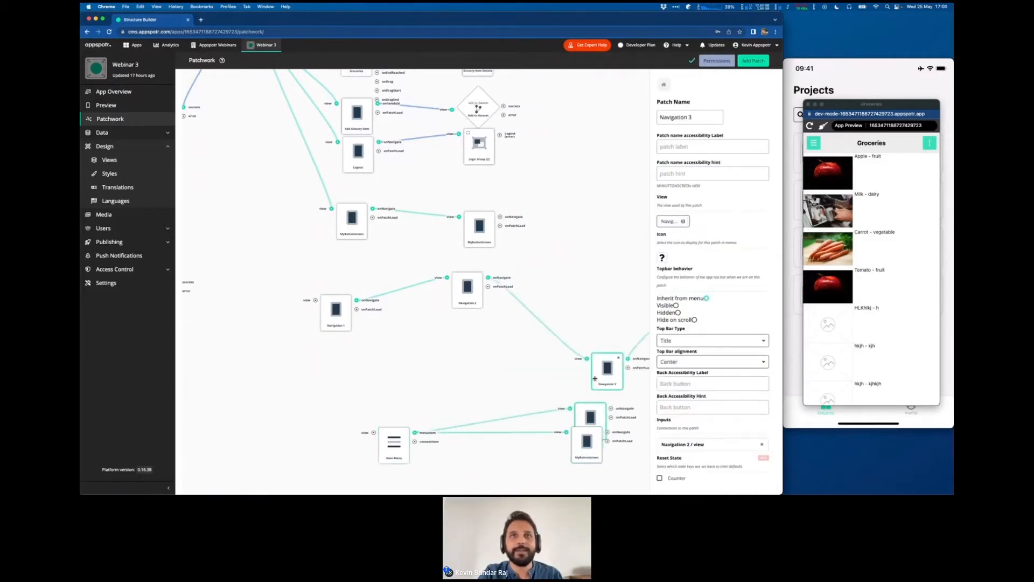
drag(477, 292, 467, 387)
drag(335, 310, 334, 429)
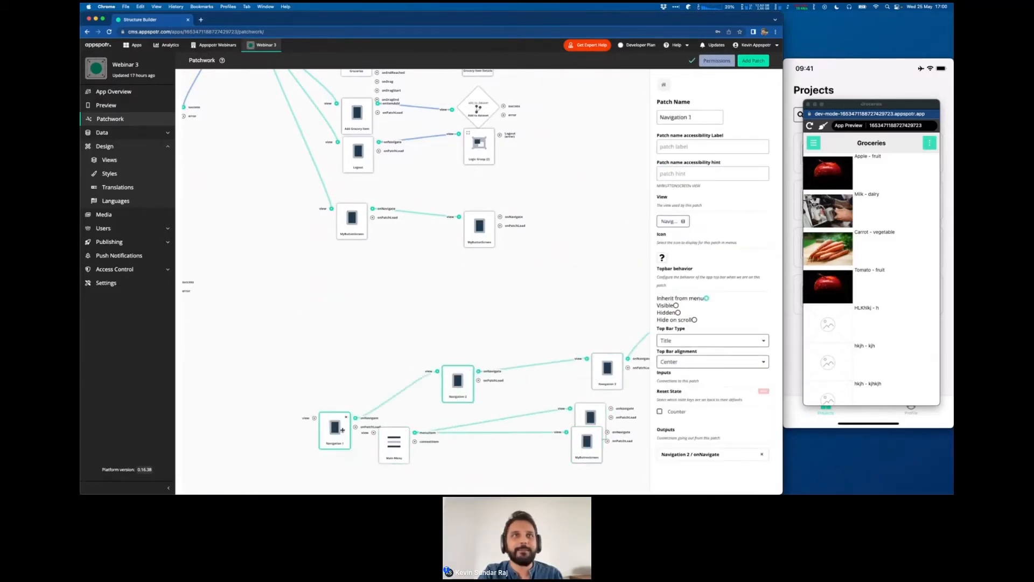
- Add the Counter view to the patchwork below MyButtonScreen and connect the Menu patch's menu item output to its view input
drag(350, 291, 408, 391)
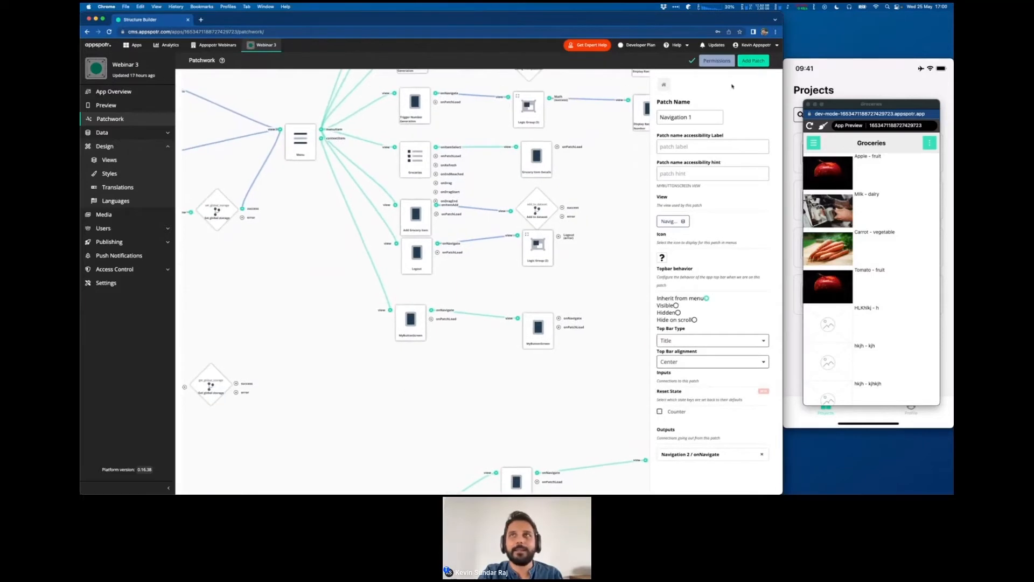
click(753, 60)
scroll(718, 322, down, 1)
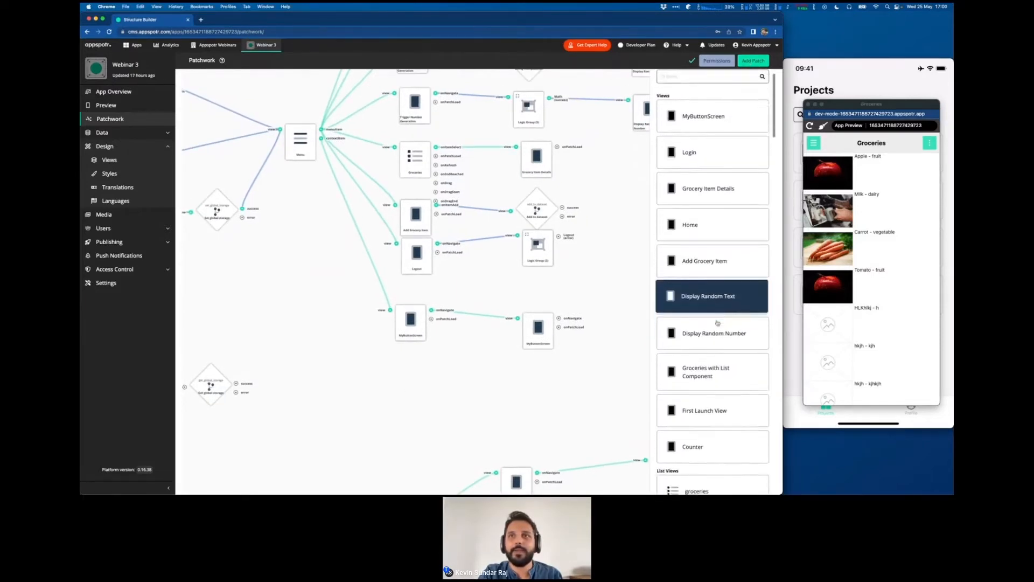
scroll(718, 322, down, 3)
click(710, 335)
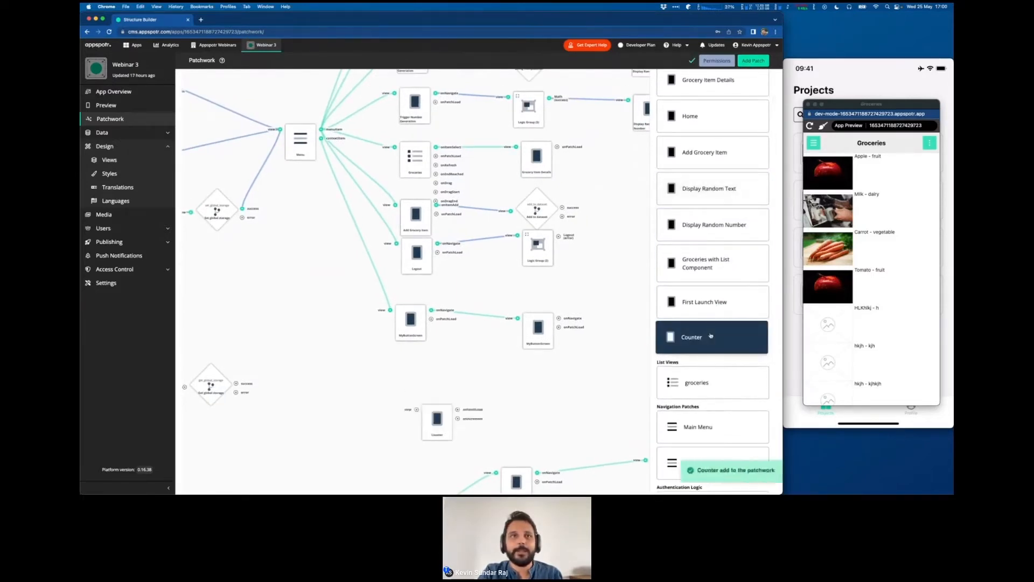
drag(435, 430, 407, 390)
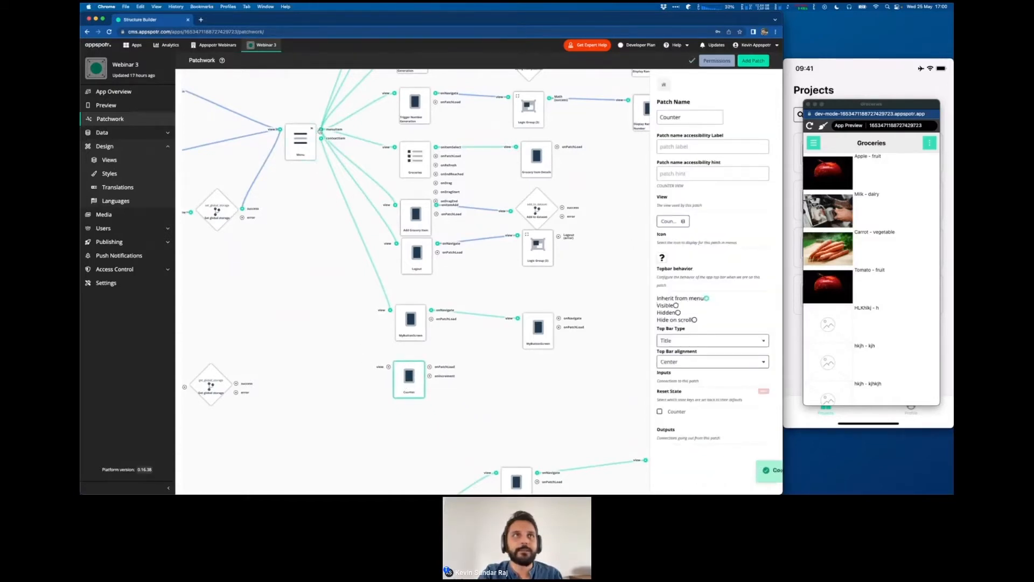
drag(321, 130, 388, 366)
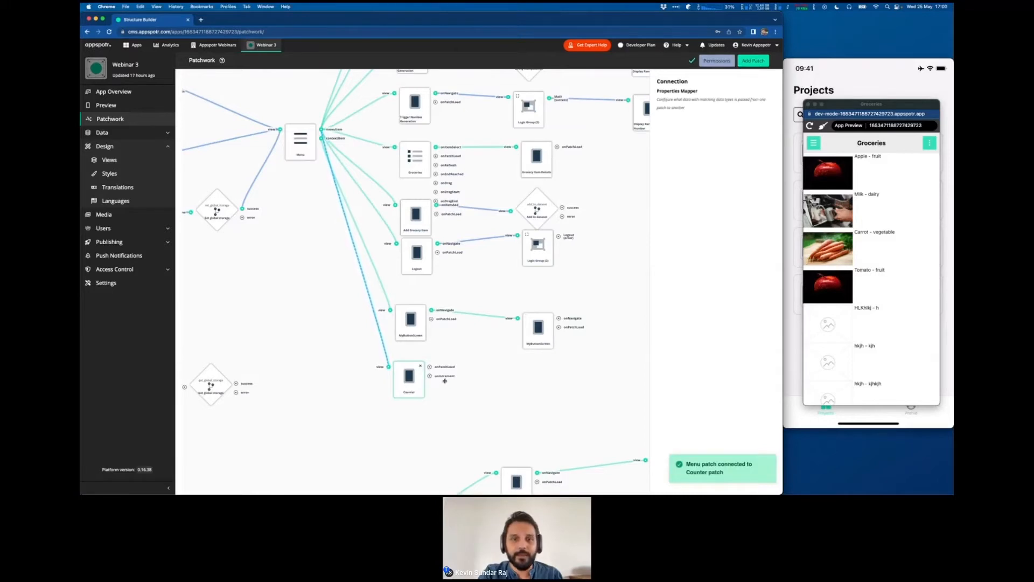
- Review the "Let's build (2/4)" slide for the logic blocks the counter needs and return to the patchwork
key(ctrl+Right)
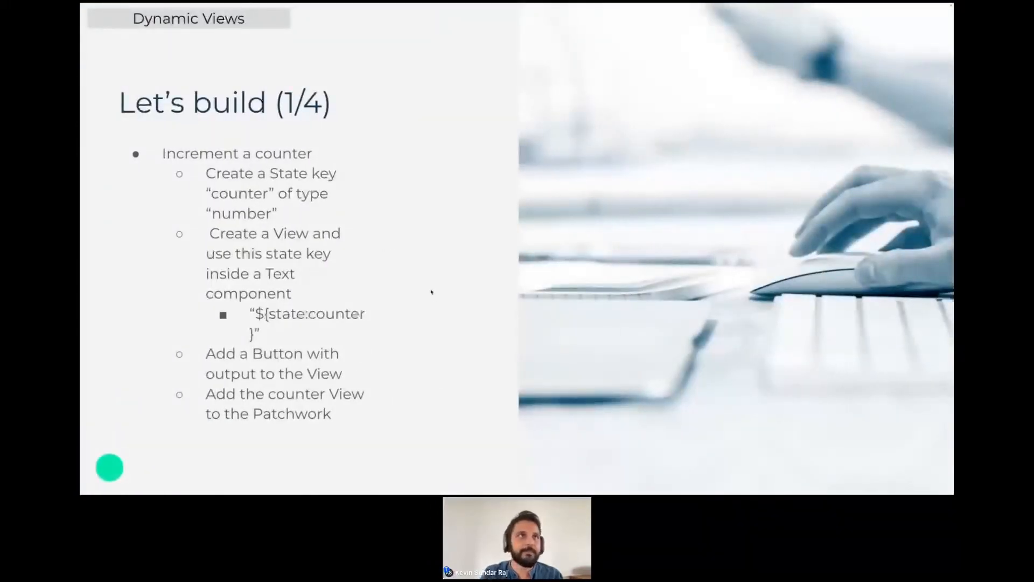
key(Right)
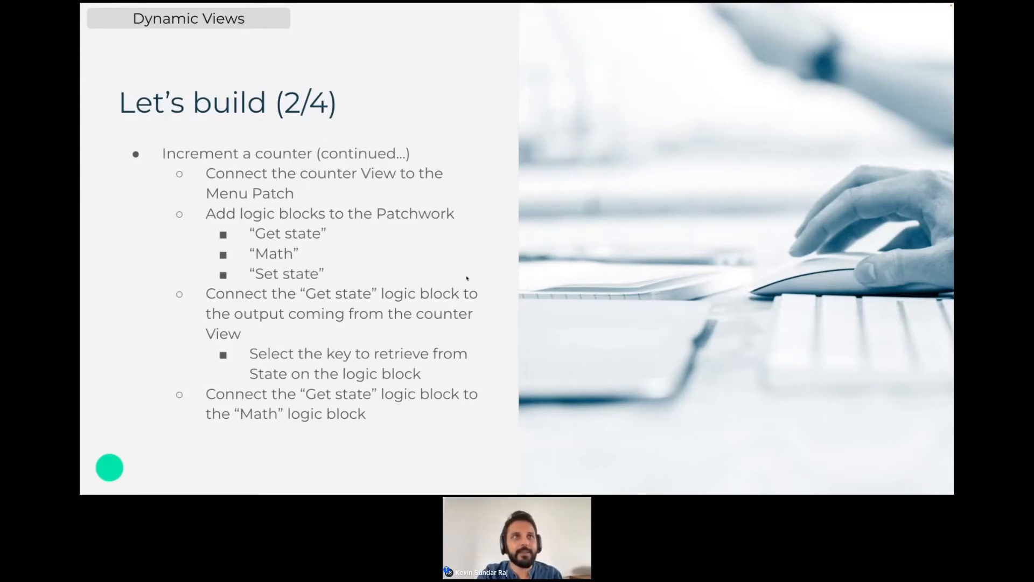
key(ctrl+Left)
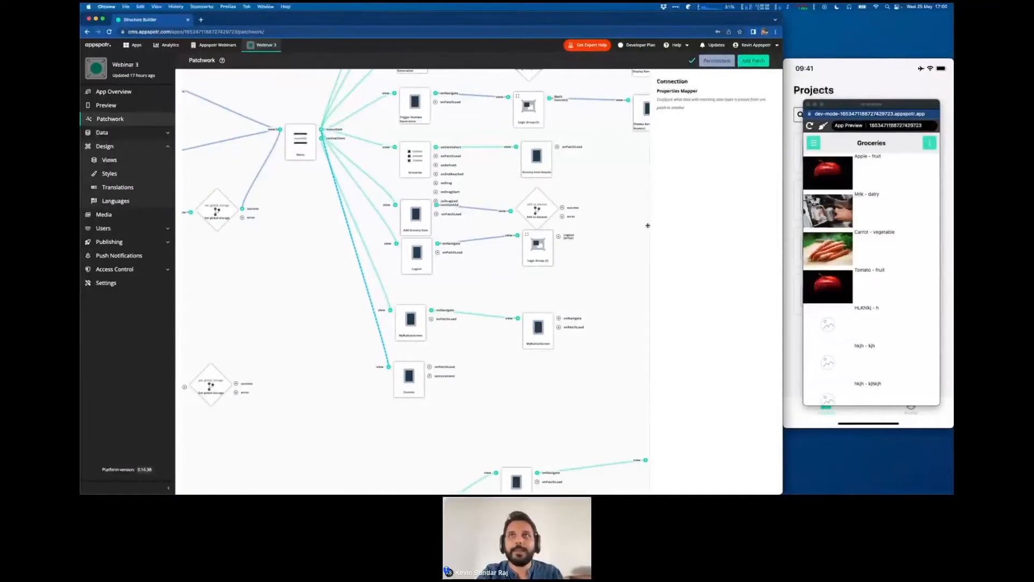
- Find and add the Get state, Set state and Math logic blocks to the patchwork
click(753, 60)
click(681, 106)
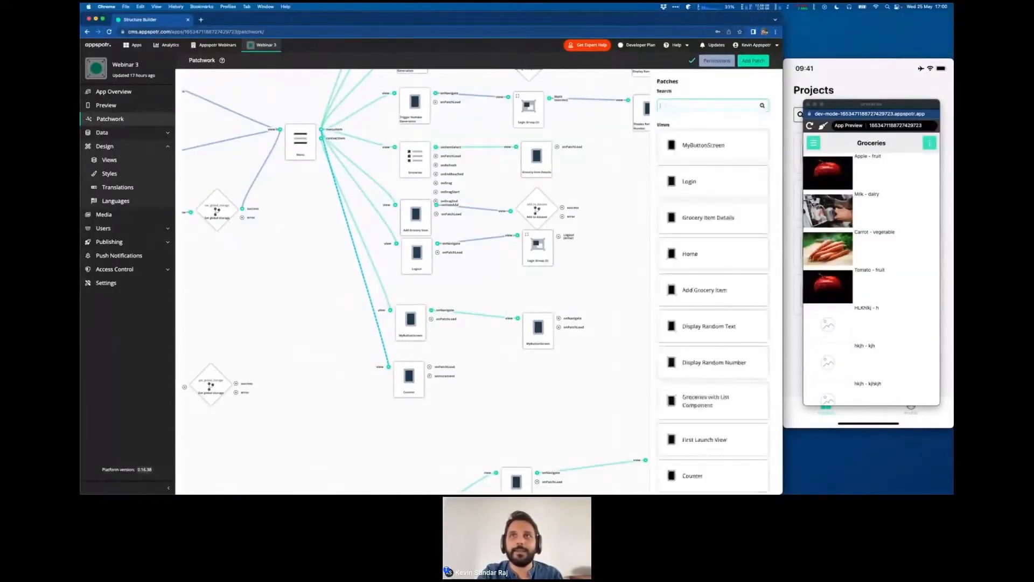
text(stat)
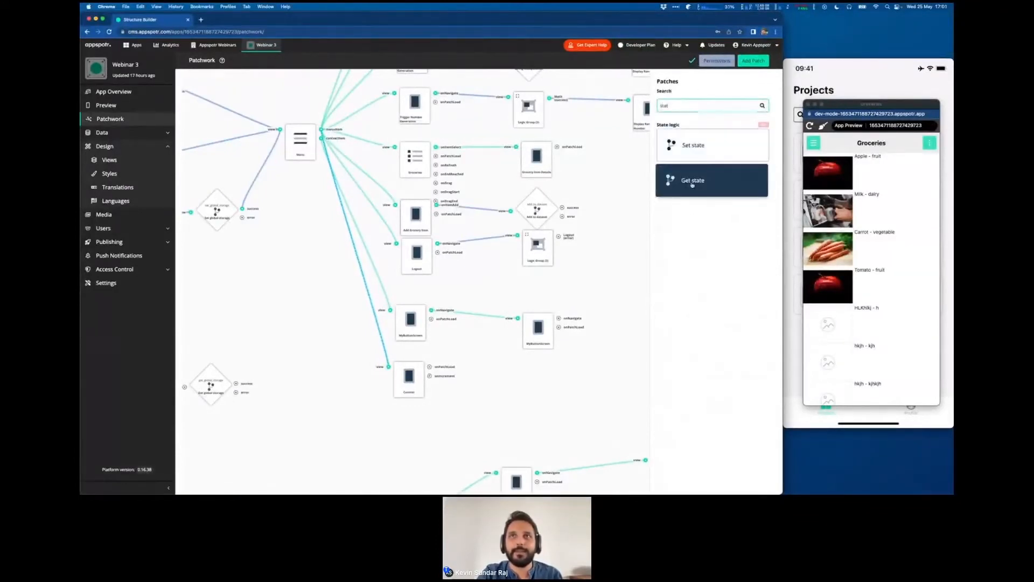
click(688, 181)
click(693, 145)
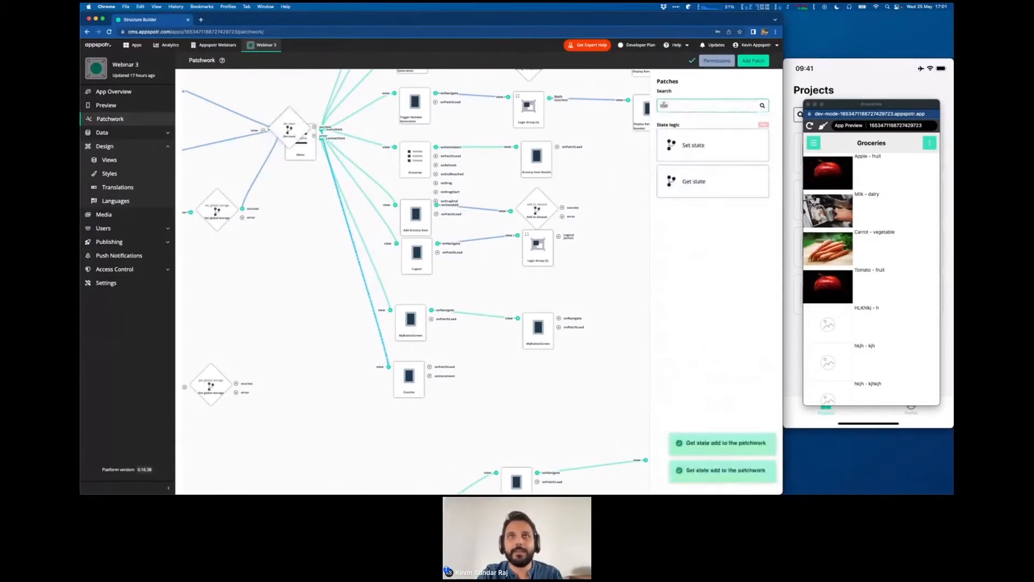
double_click(663, 106)
text(math)
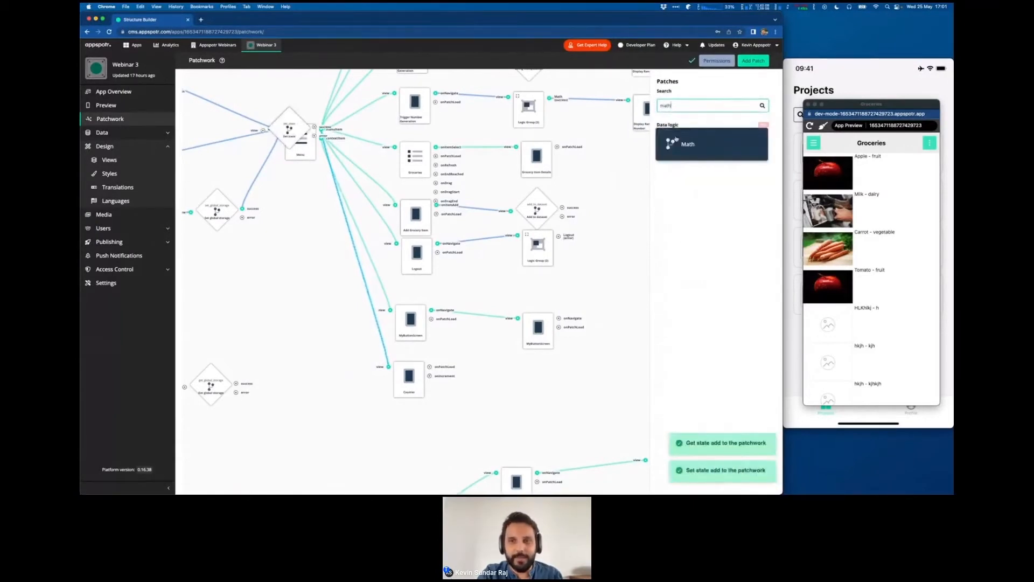
click(689, 145)
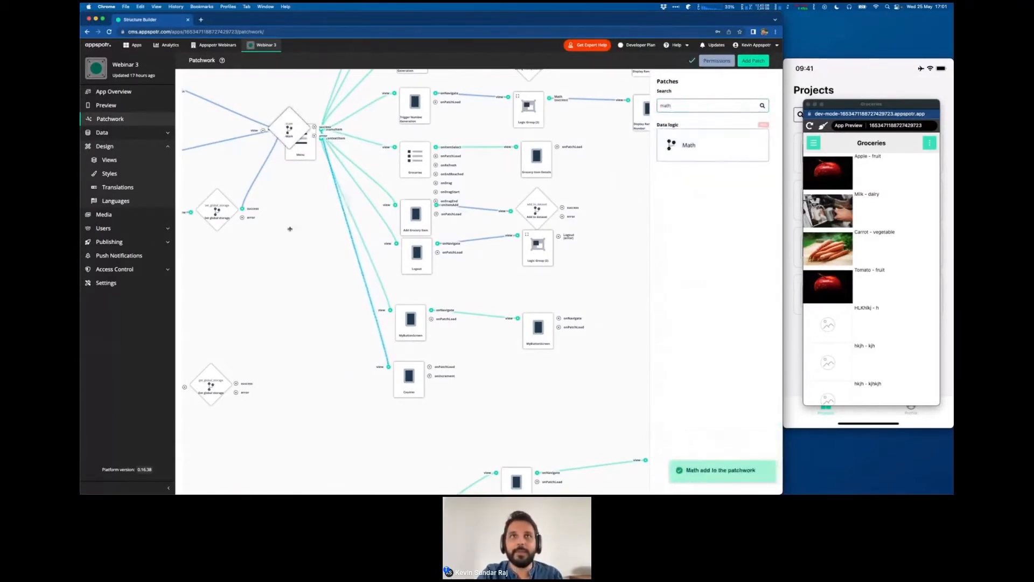
- Move the stacked Math, Set state and Get state blocks off the Menu patch into the free area below Counter
drag(288, 228, 267, 214)
drag(271, 119, 383, 444)
drag(264, 121, 501, 422)
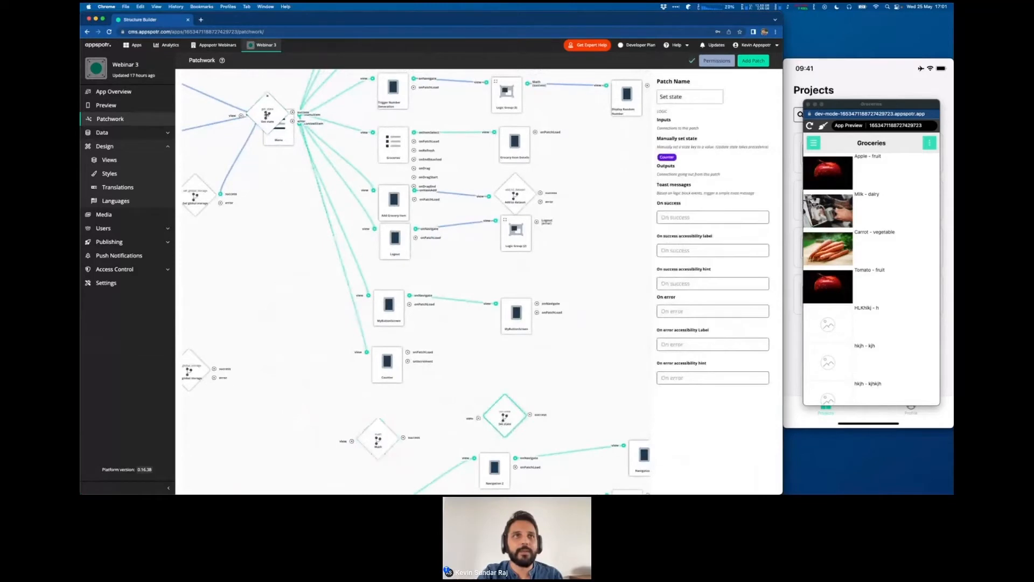
drag(267, 115, 308, 426)
- Arrange Get state beside the Counter patch, with Math further right and Set state below Math, and recheck the build slide
scroll(290, 326, down, 1)
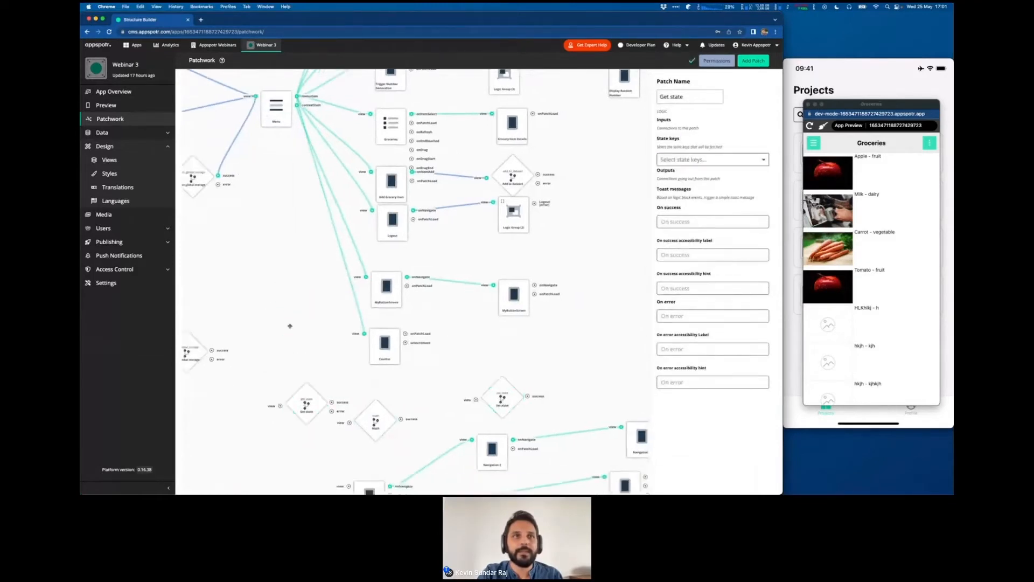
scroll(290, 326, down, 3)
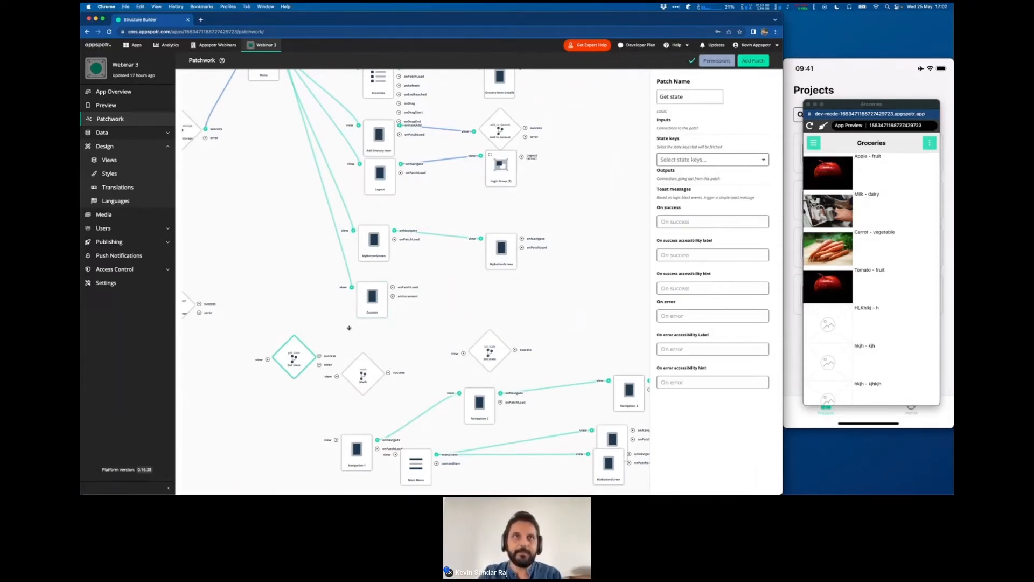
scroll(353, 330, down, 3)
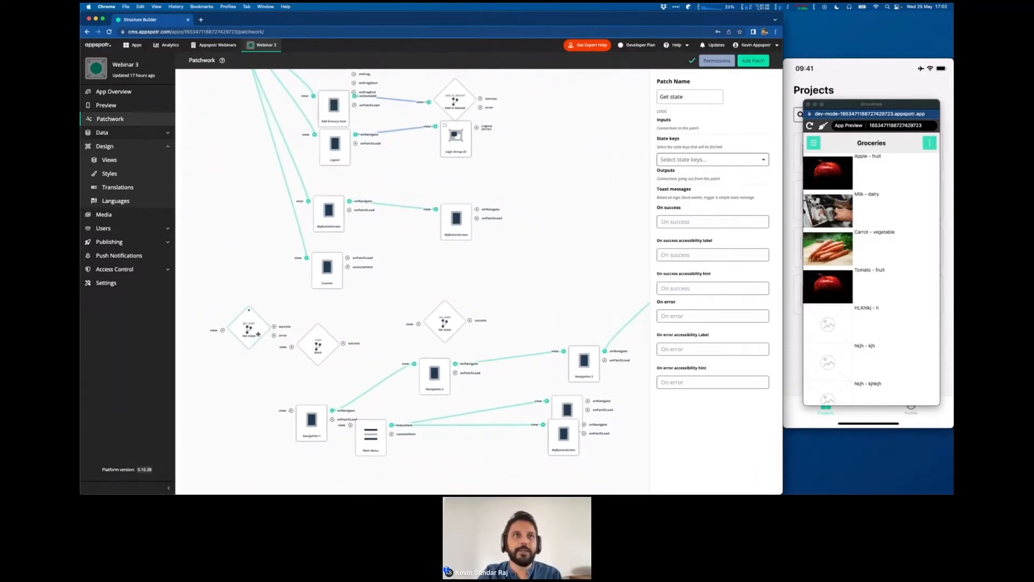
drag(258, 334, 367, 326)
scroll(279, 300, right, 2)
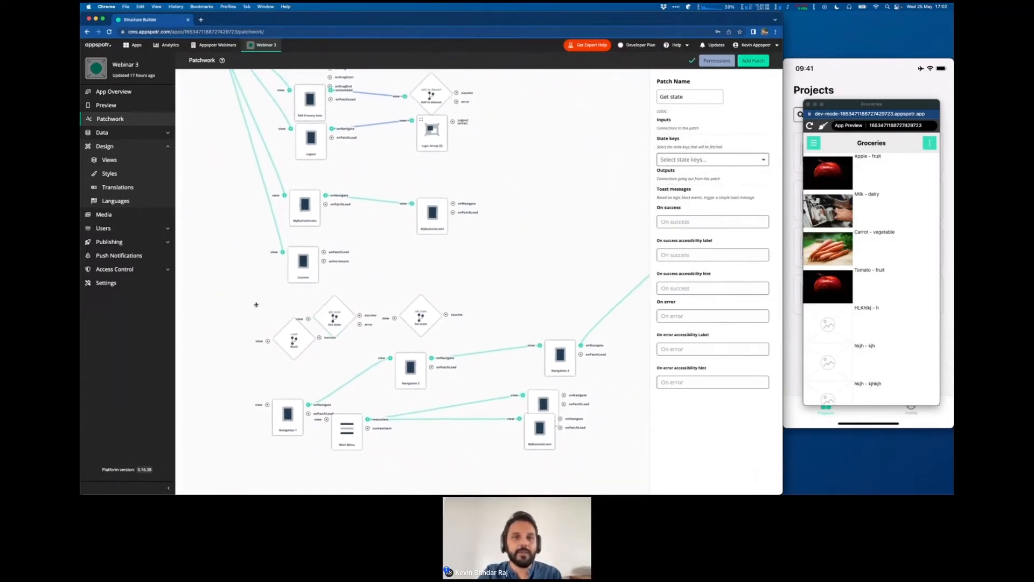
drag(296, 340, 410, 312)
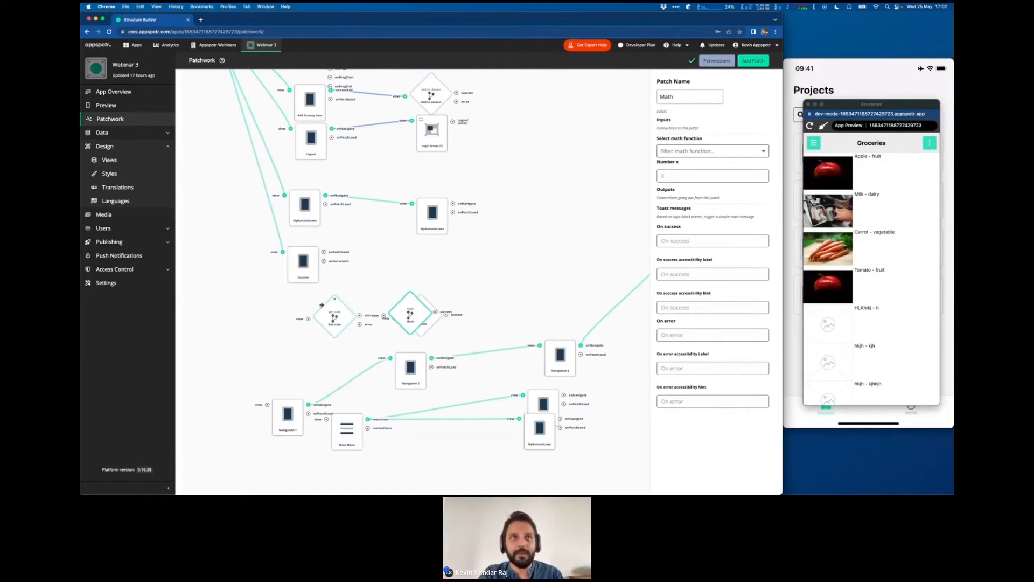
drag(322, 305, 430, 254)
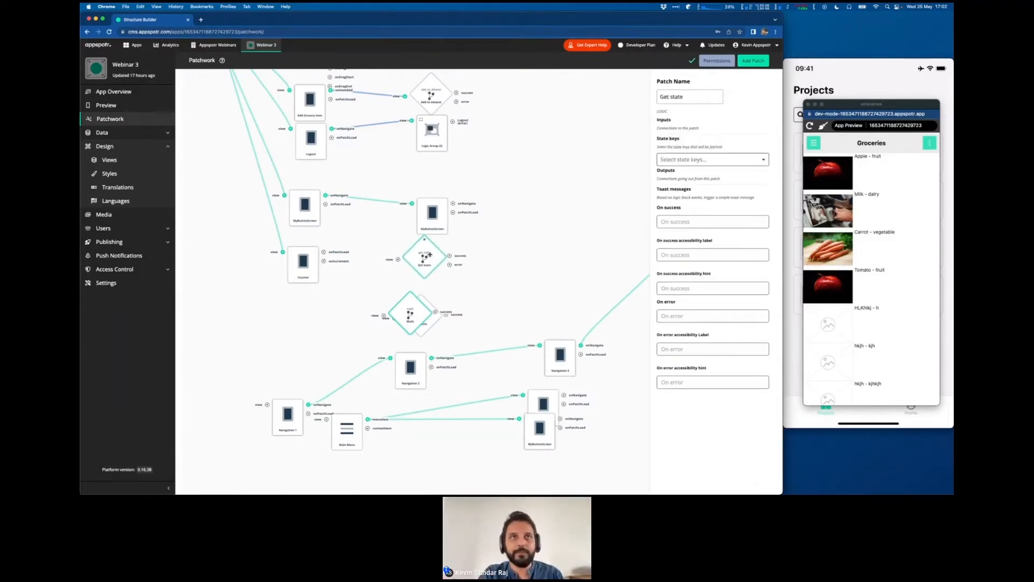
drag(411, 314, 556, 252)
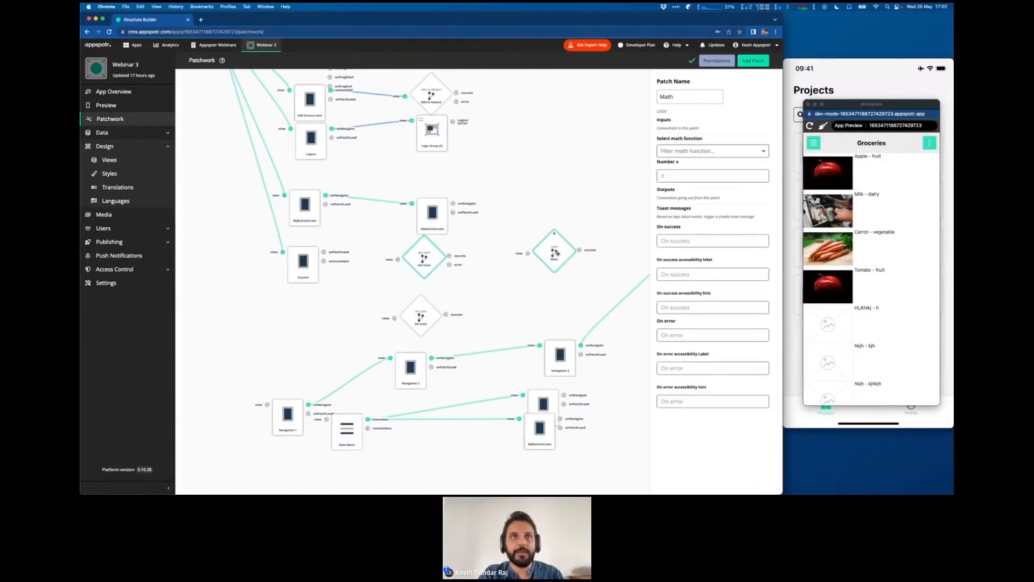
drag(422, 316, 562, 297)
drag(555, 251, 539, 236)
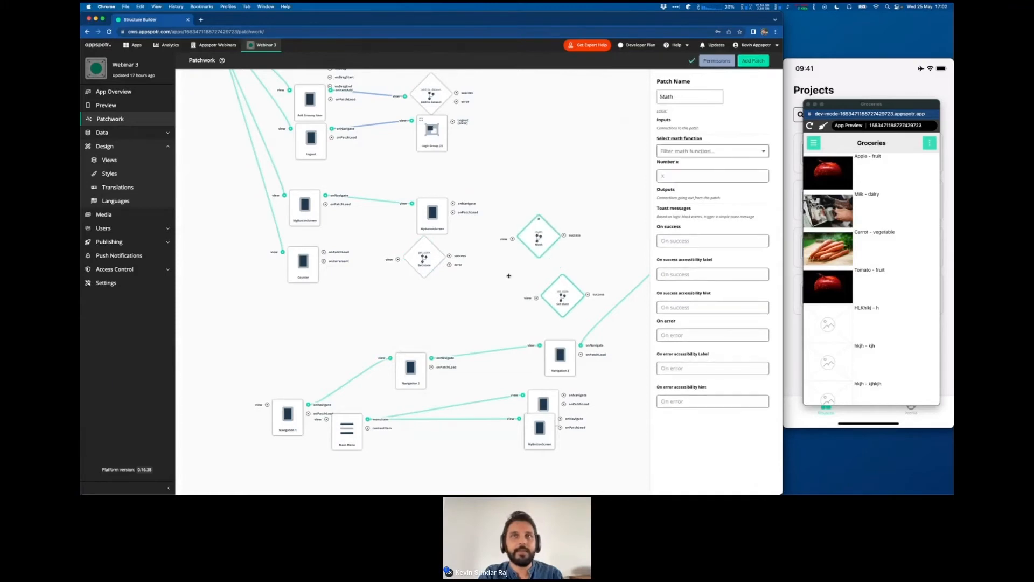
key(ctrl+Right)
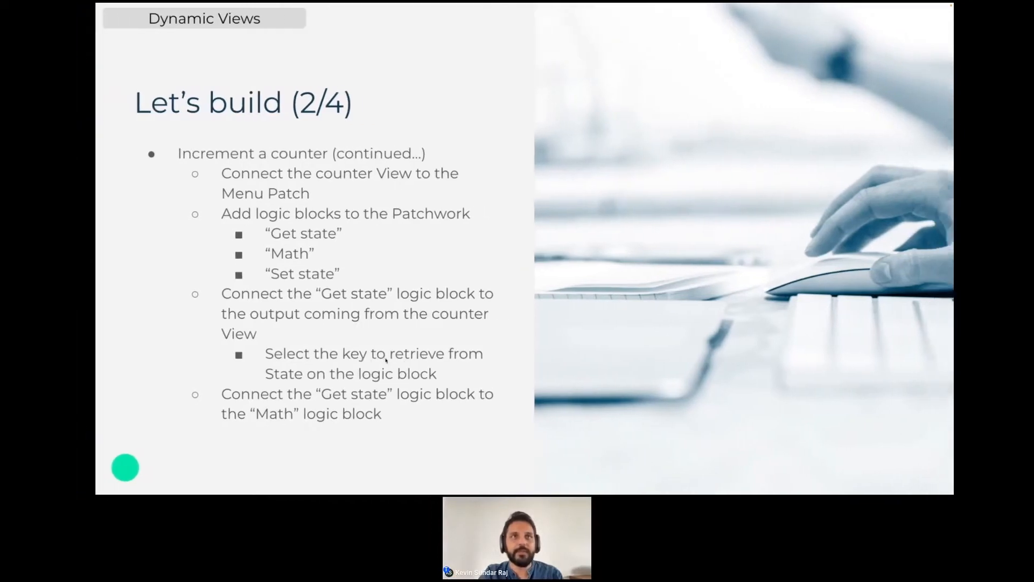
key(ctrl+Left)
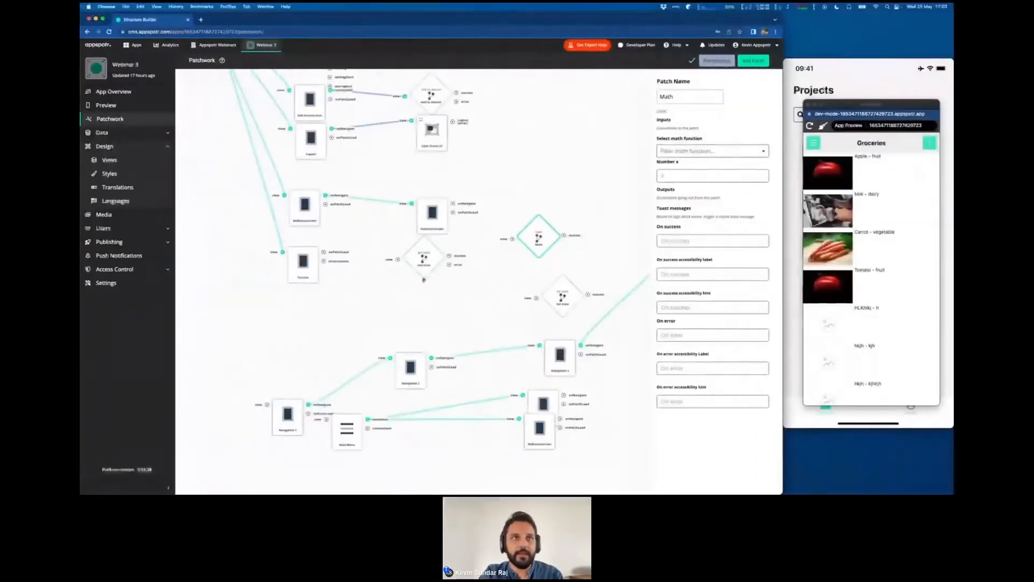
- Connect the Counter patch's output below onPatchLoad to the Get state block and choose counter as its state key
drag(423, 270, 433, 282)
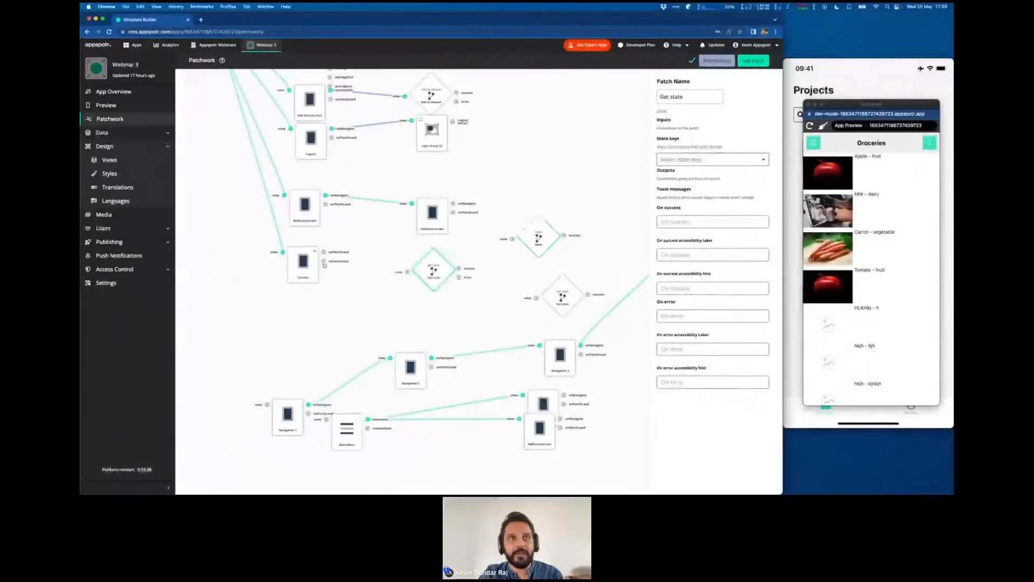
drag(324, 264, 409, 274)
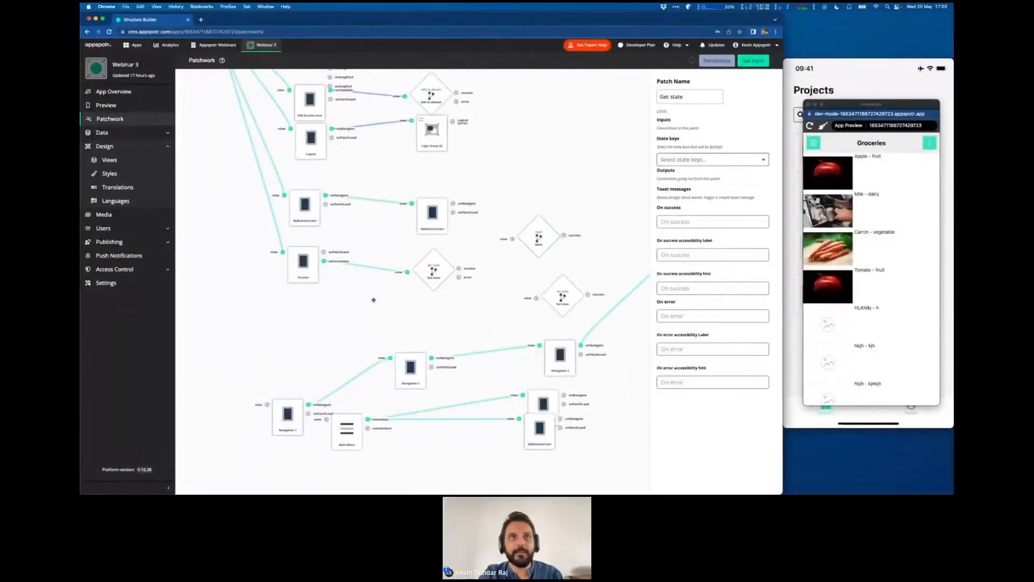
click(432, 274)
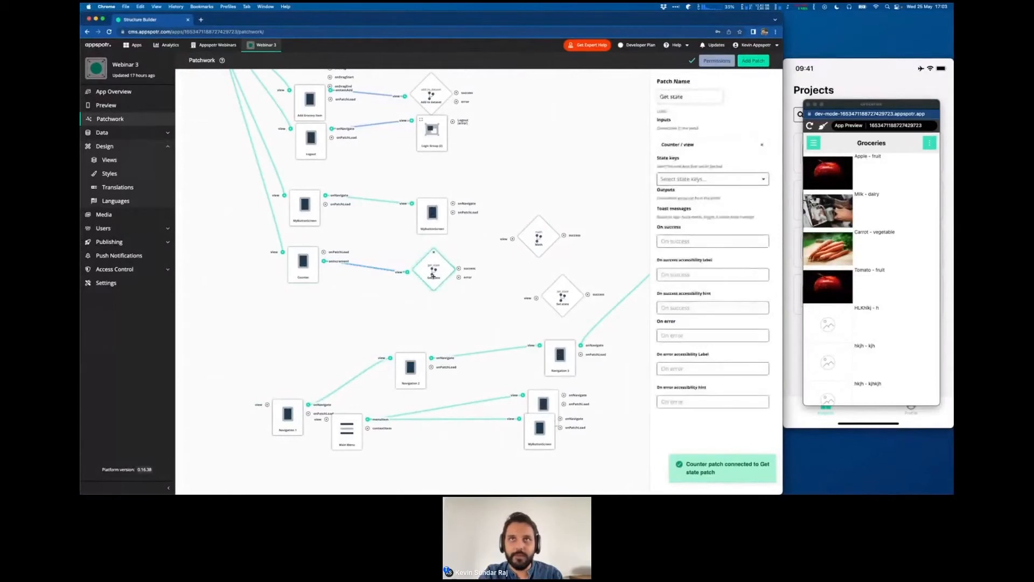
click(671, 176)
click(673, 196)
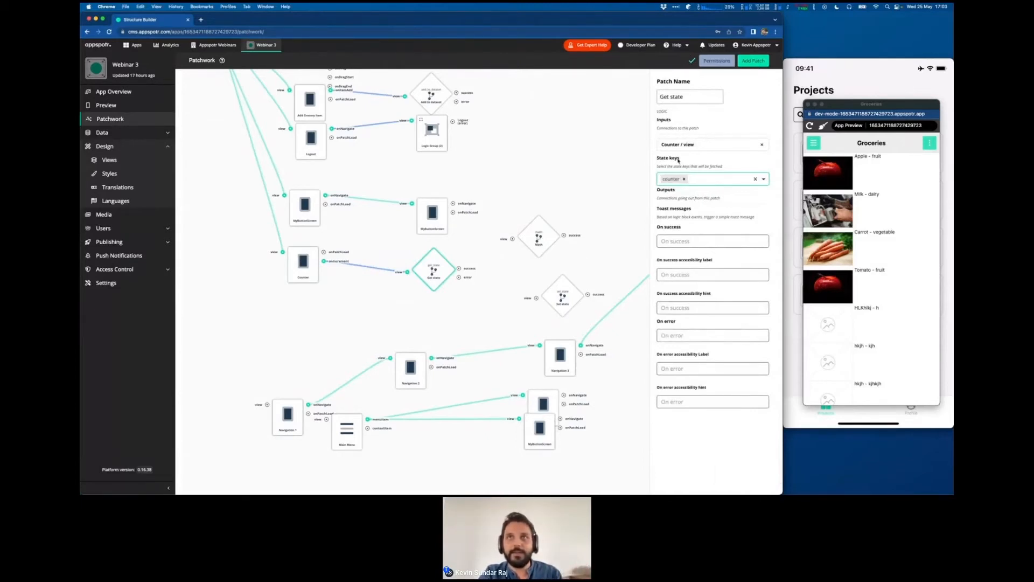
- Connect Get state's success output to the repositioned Math block, and open the resulting logic group for editing
drag(488, 309, 379, 324)
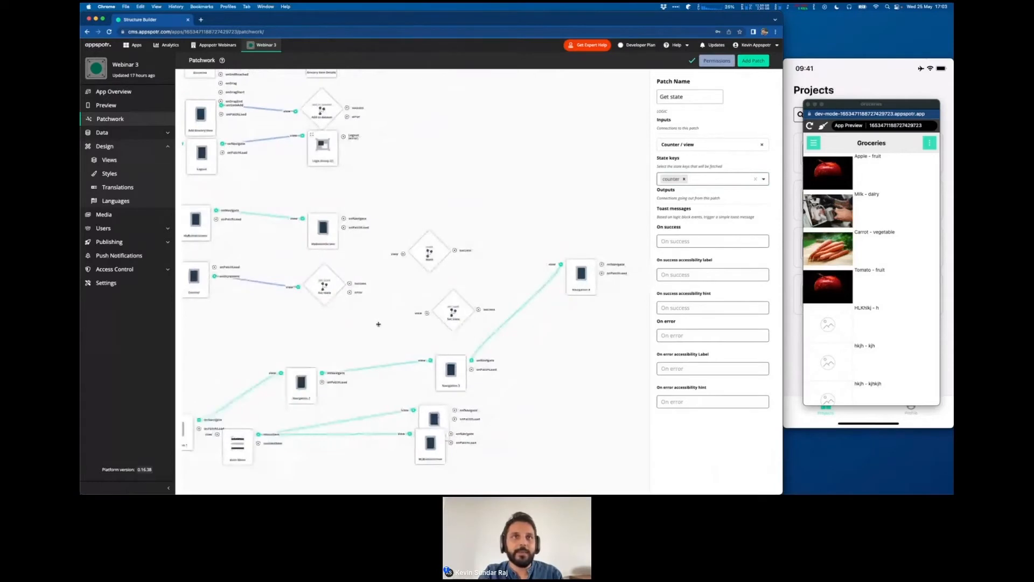
drag(429, 255, 443, 280)
drag(453, 315, 481, 319)
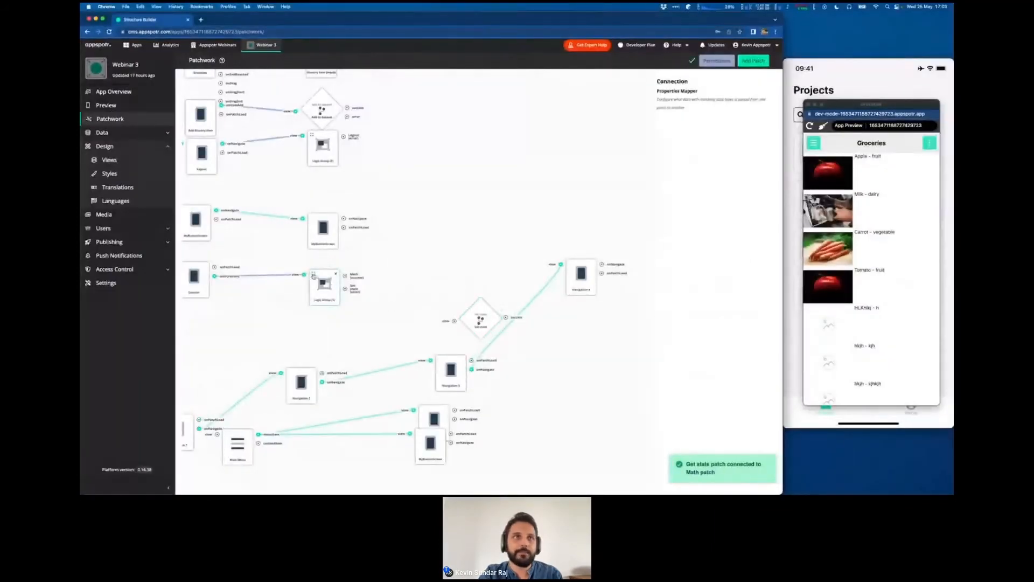
double_click(314, 276)
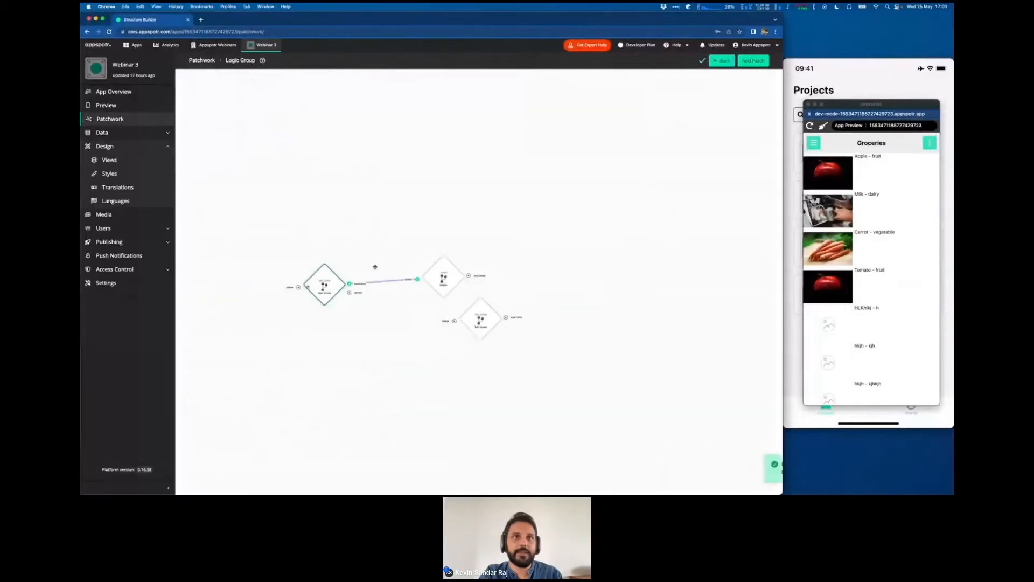
drag(448, 281, 451, 286)
- Review the "Let's build (3/4)" slide for the Math and Set state instructions and return to the logic group
key(ctrl+Right)
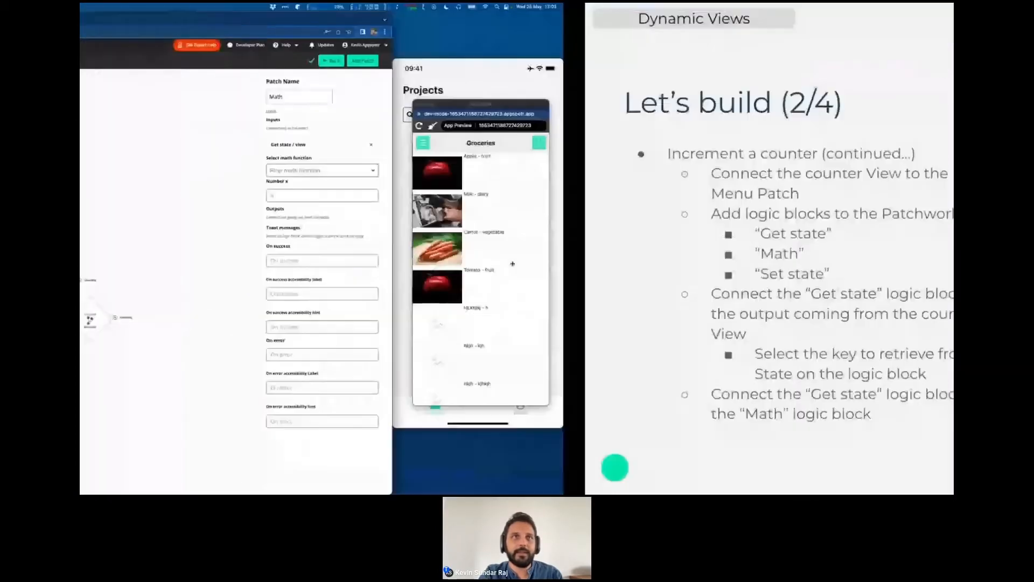
key(Right)
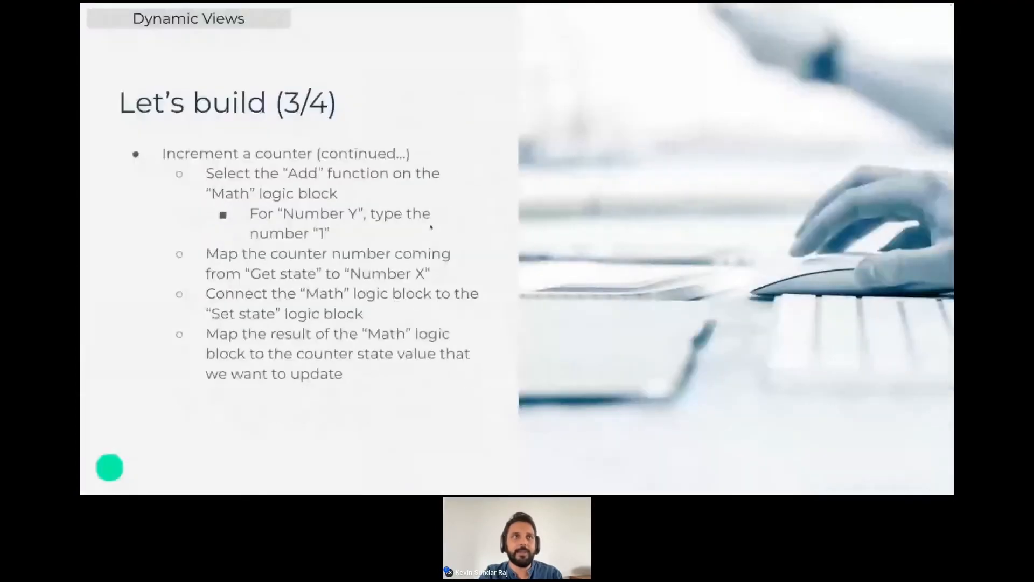
key(ctrl+Left)
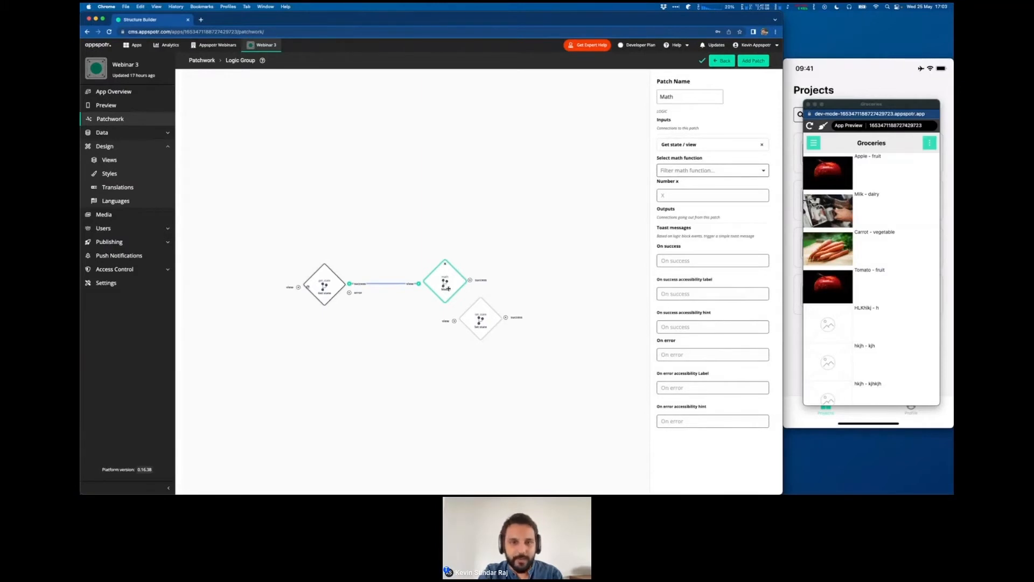
- Look through the available math functions and set the Math block's function to Add - (+)
click(682, 172)
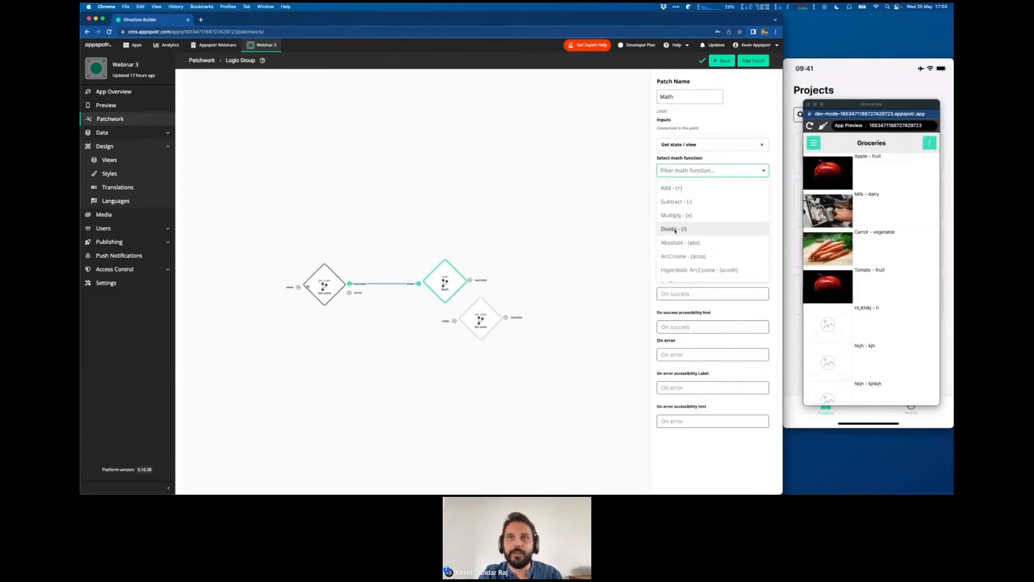
scroll(685, 265, down, 10)
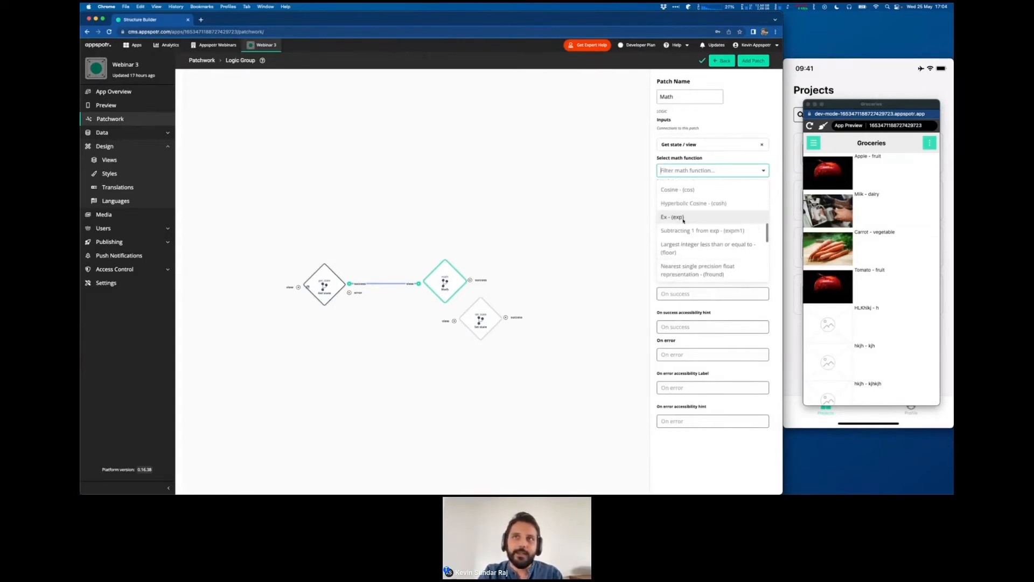
scroll(683, 220, down, 8)
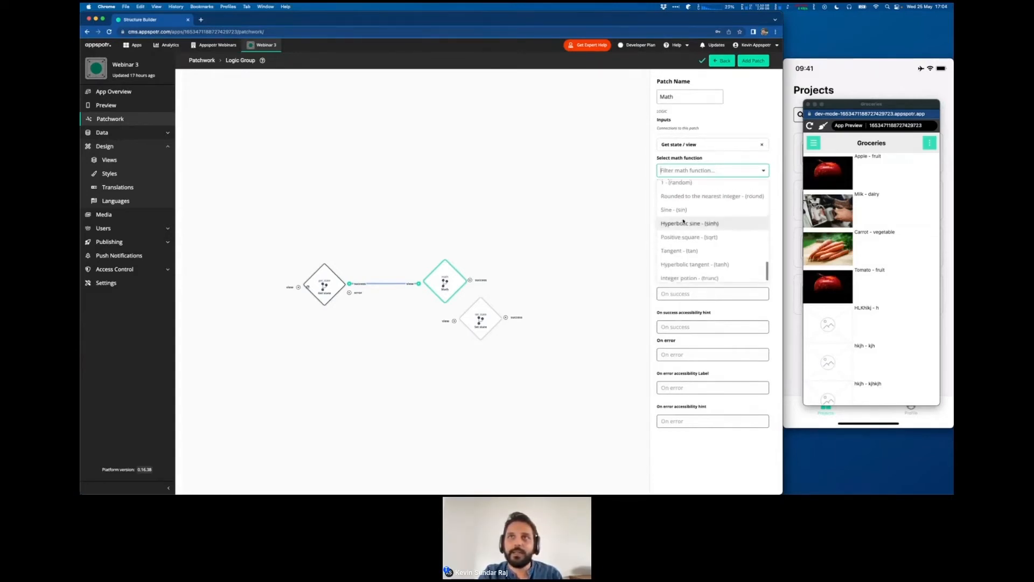
scroll(689, 221, up, 1)
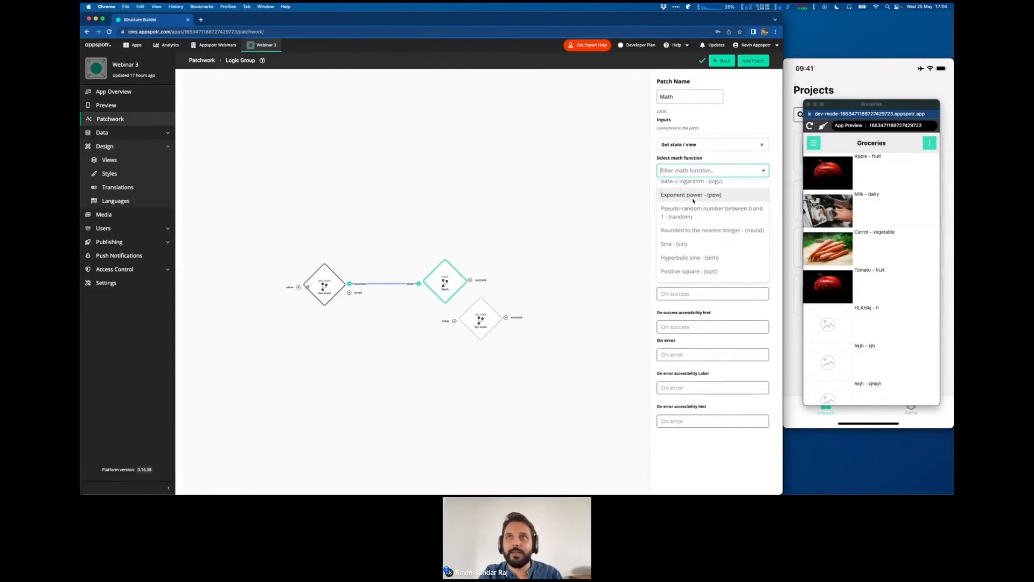
scroll(695, 219, up, 1)
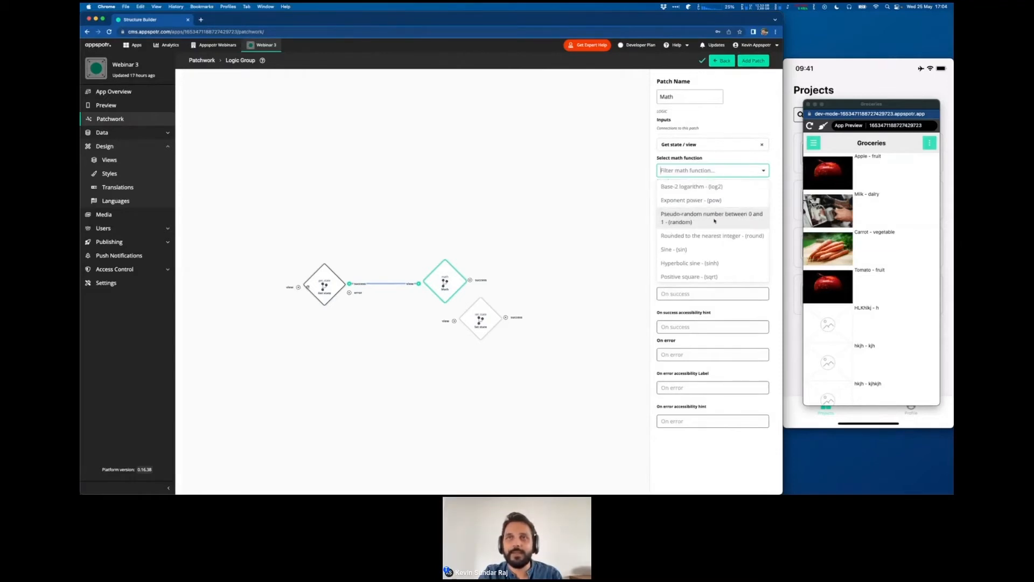
scroll(715, 221, up, 8)
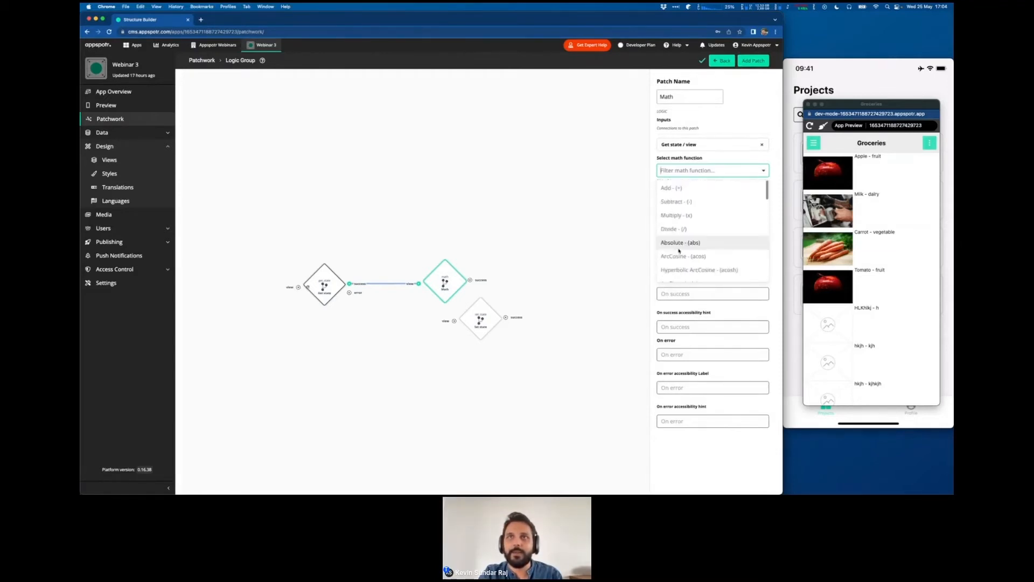
click(674, 188)
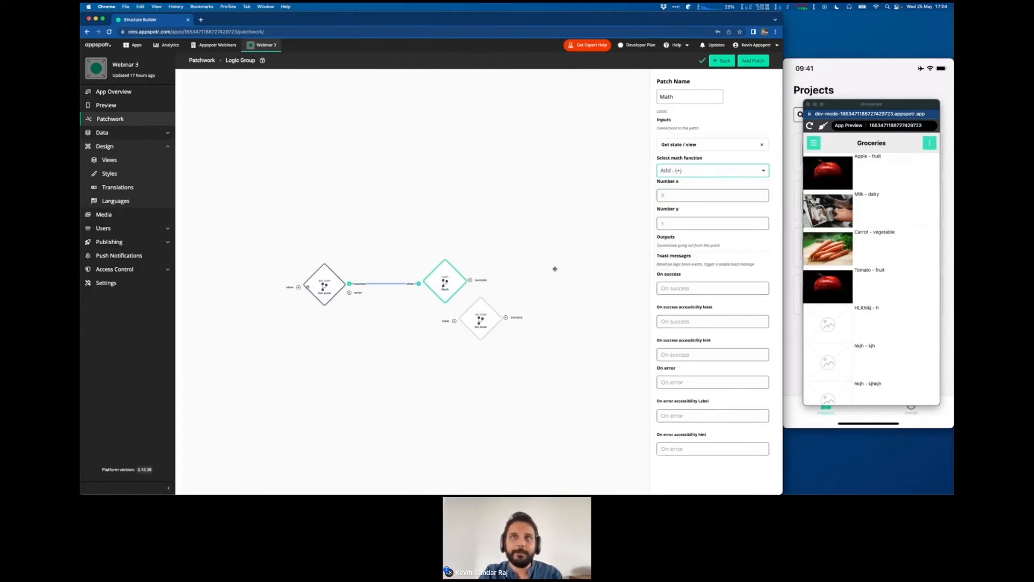
- Check the input mapping between Get state and Math, and set the Math block's Number y to 1
click(384, 284)
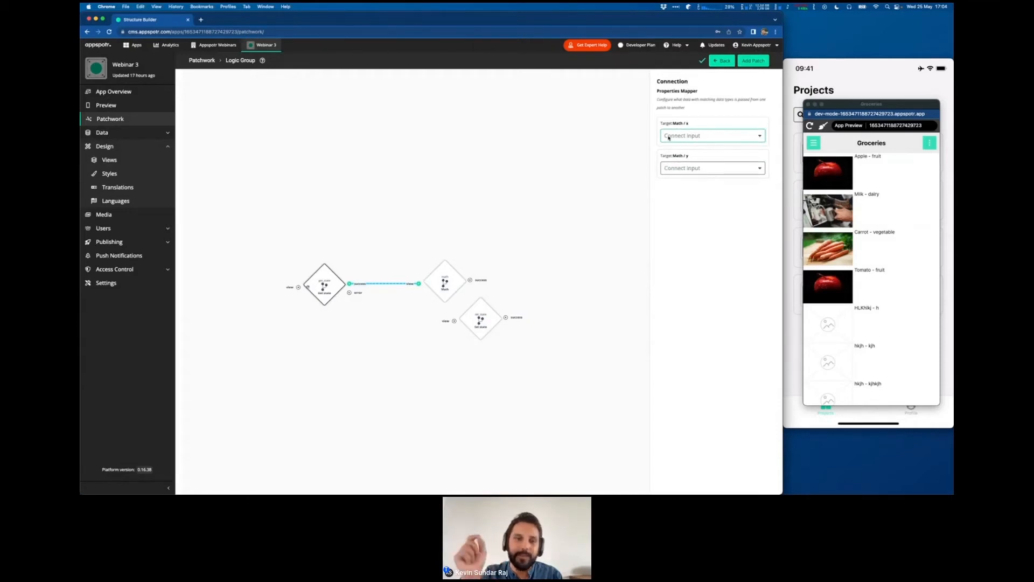
click(443, 269)
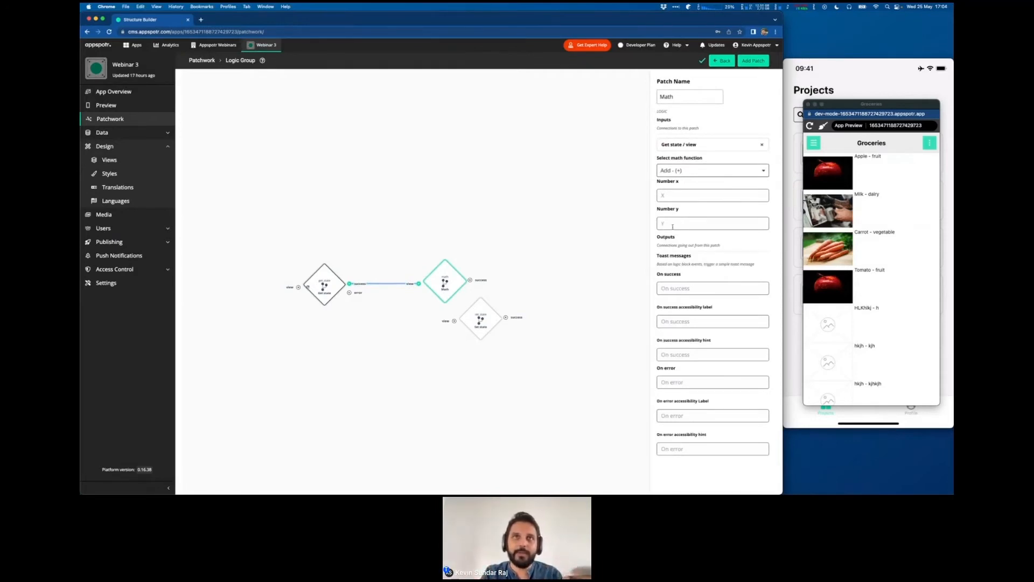
click(397, 282)
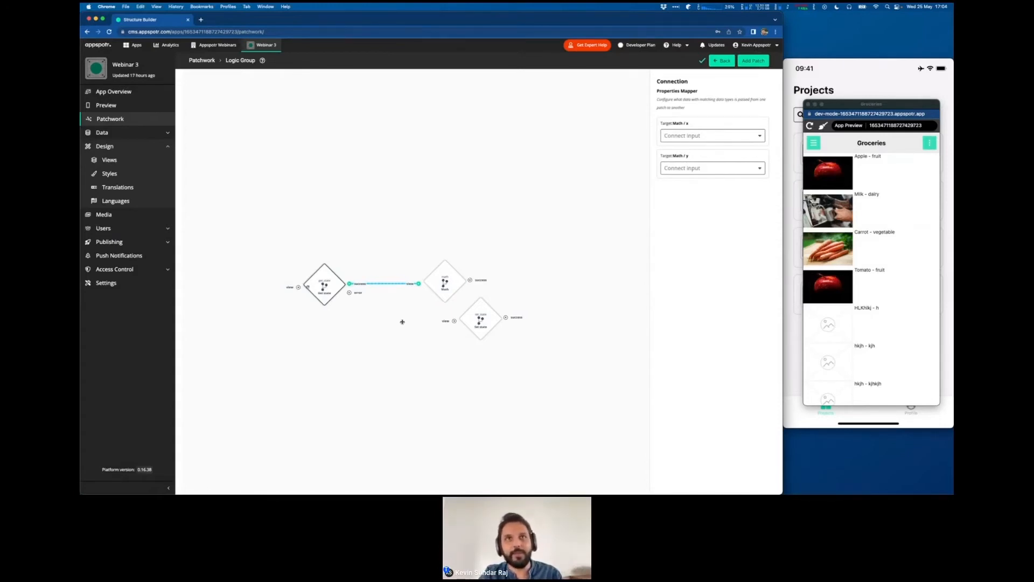
click(444, 281)
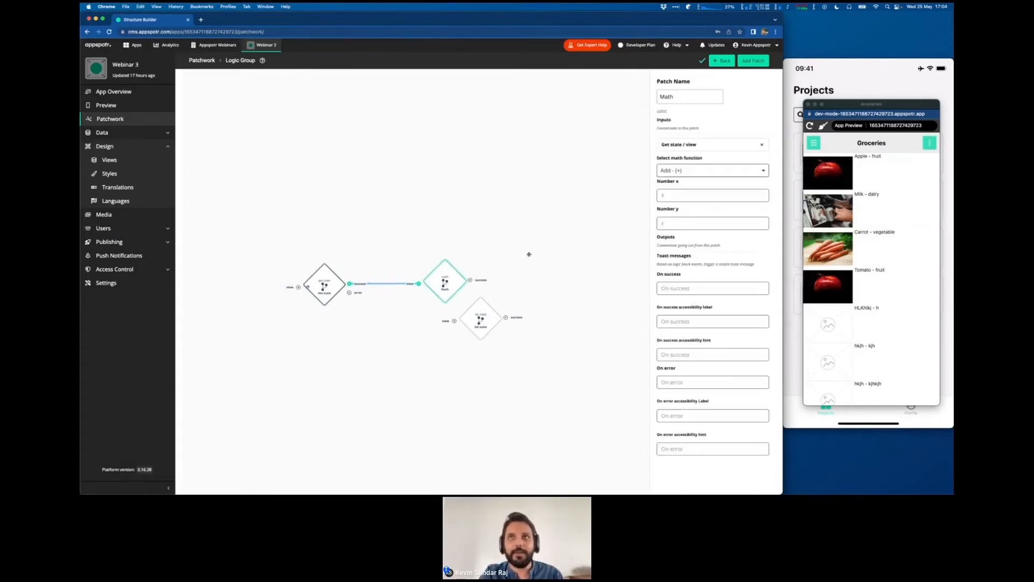
click(665, 220)
text(1)
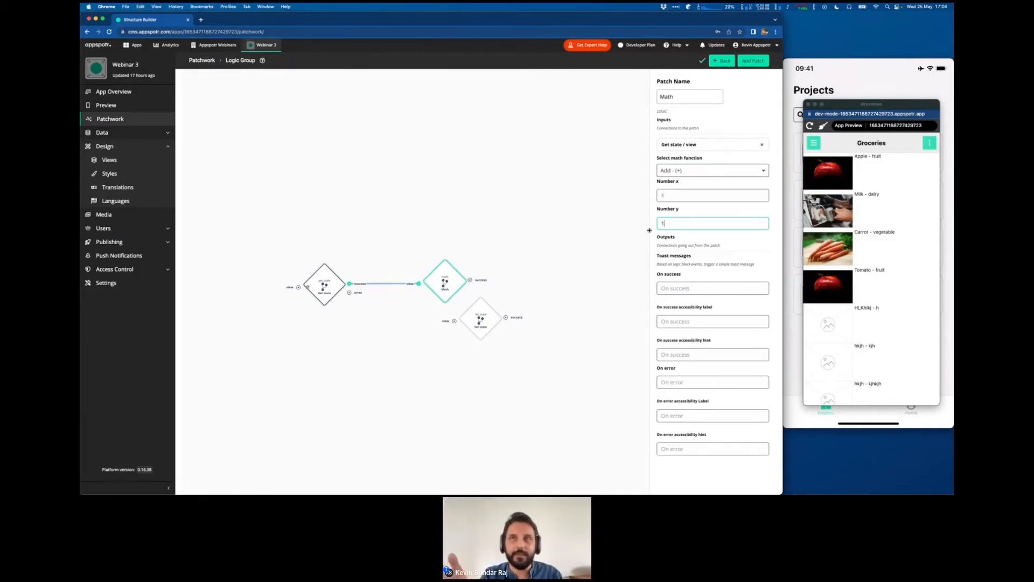
- Map Get state / state:counter to the Math / x input and recheck the Get state and Math block settings
click(385, 284)
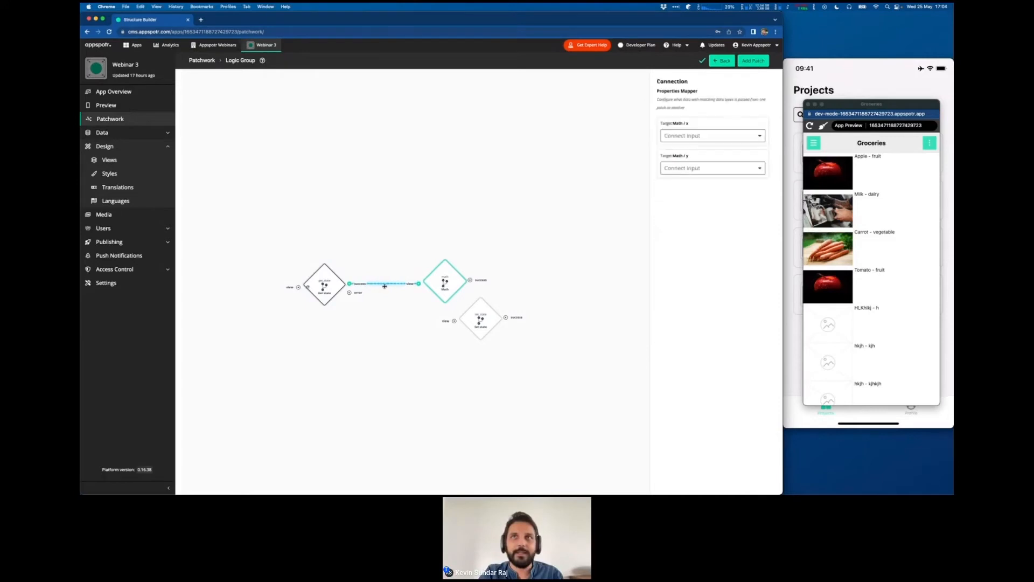
click(667, 138)
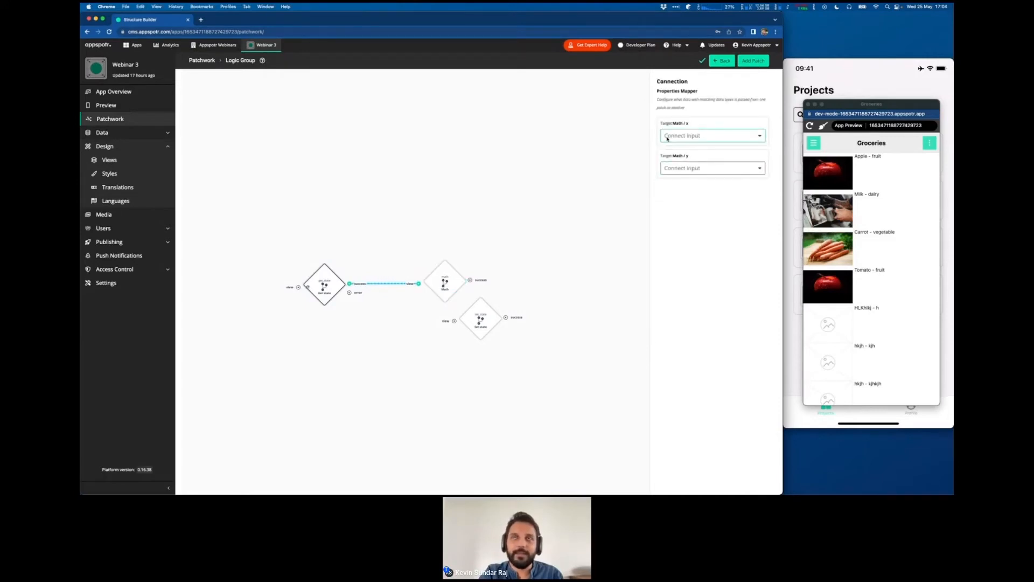
click(709, 156)
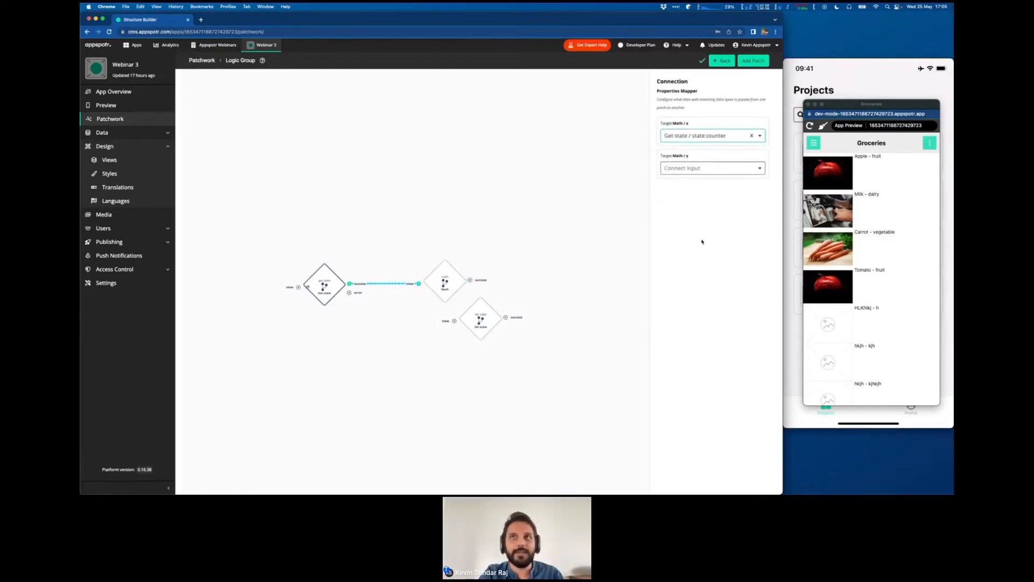
click(324, 286)
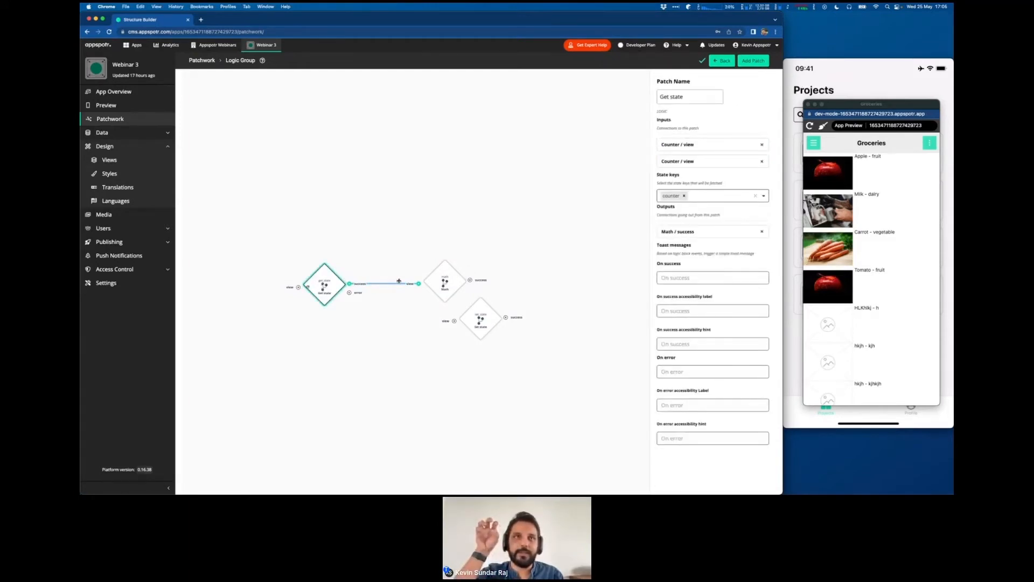
click(380, 283)
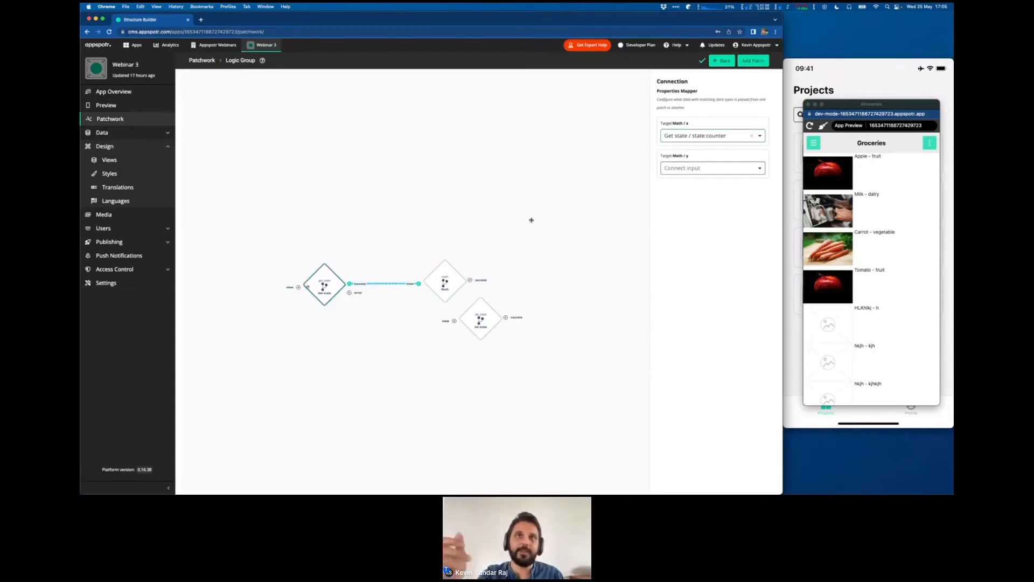
click(458, 277)
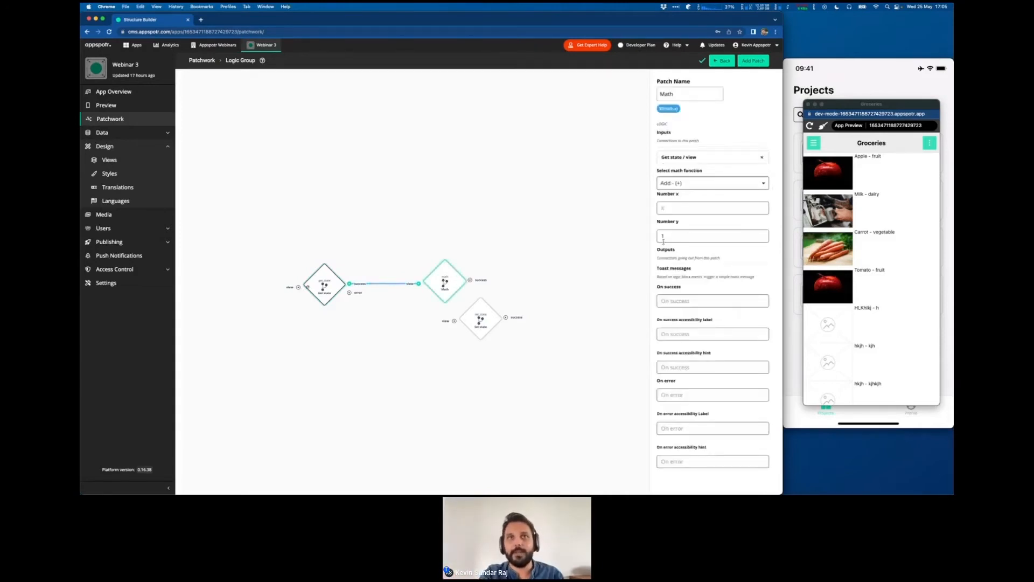
- Place Set state beside Math, connect Math's success output to it, and map Math / result to Set state / state:counter
drag(556, 271, 439, 229)
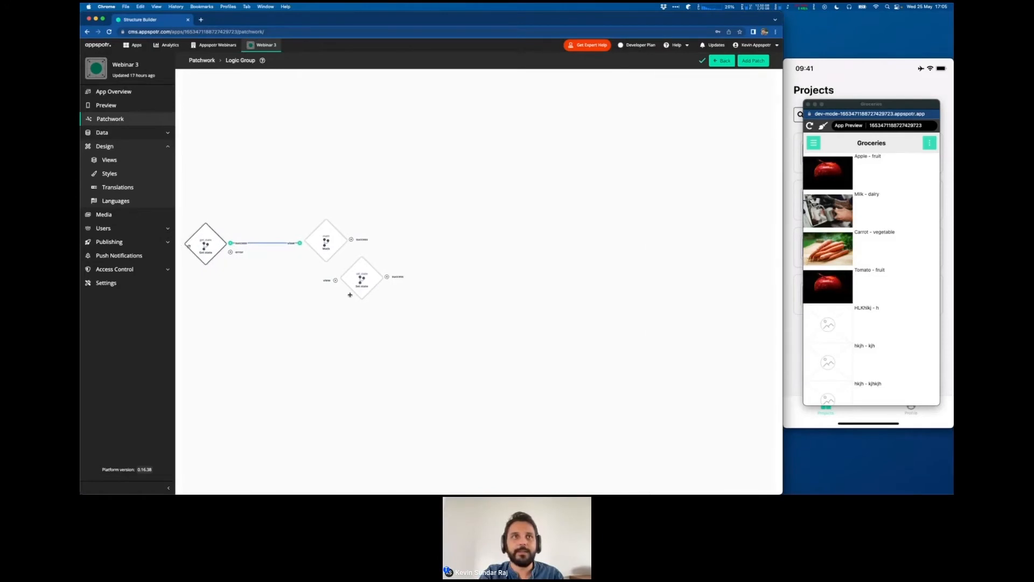
drag(360, 284, 445, 242)
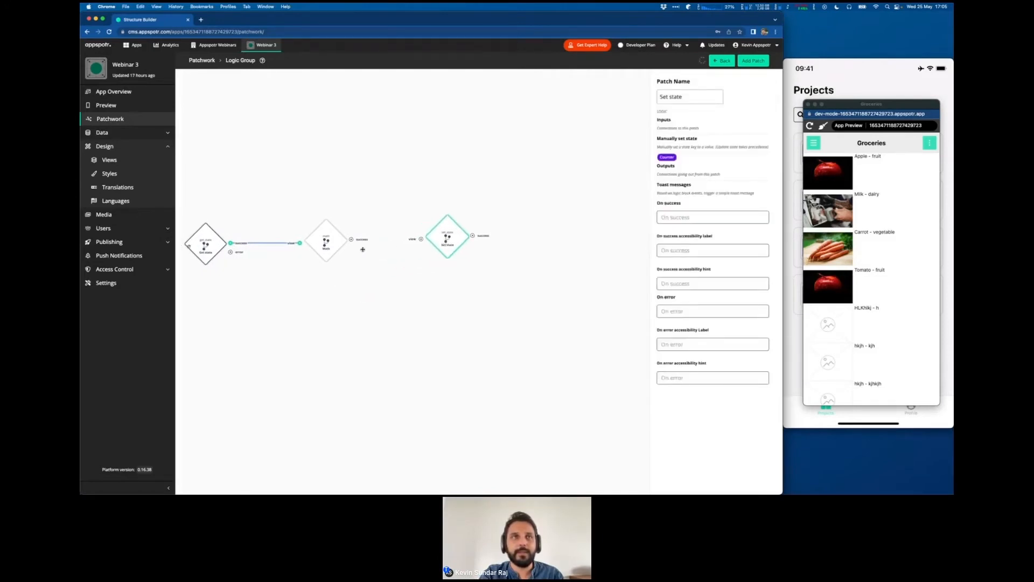
drag(351, 241, 420, 239)
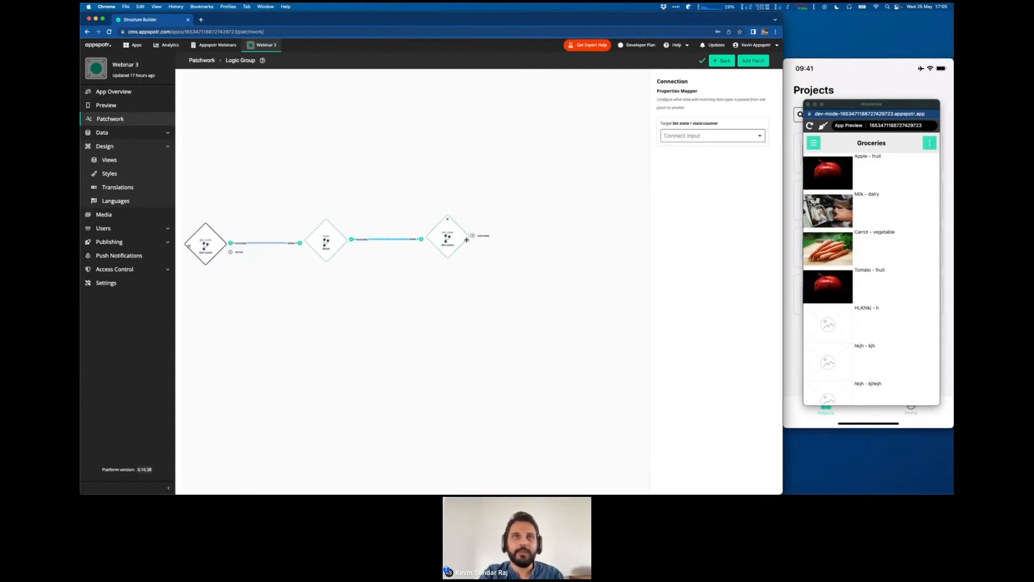
click(707, 136)
click(697, 159)
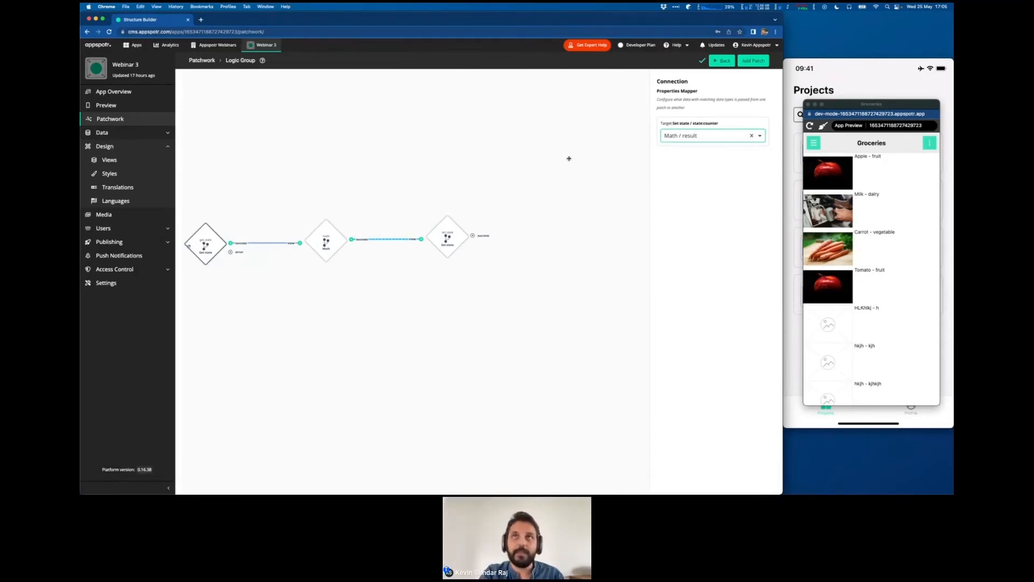
- Return from the logic group to the patchwork and bring up the "Let's build (4/4)" slide on hiding a component
click(720, 61)
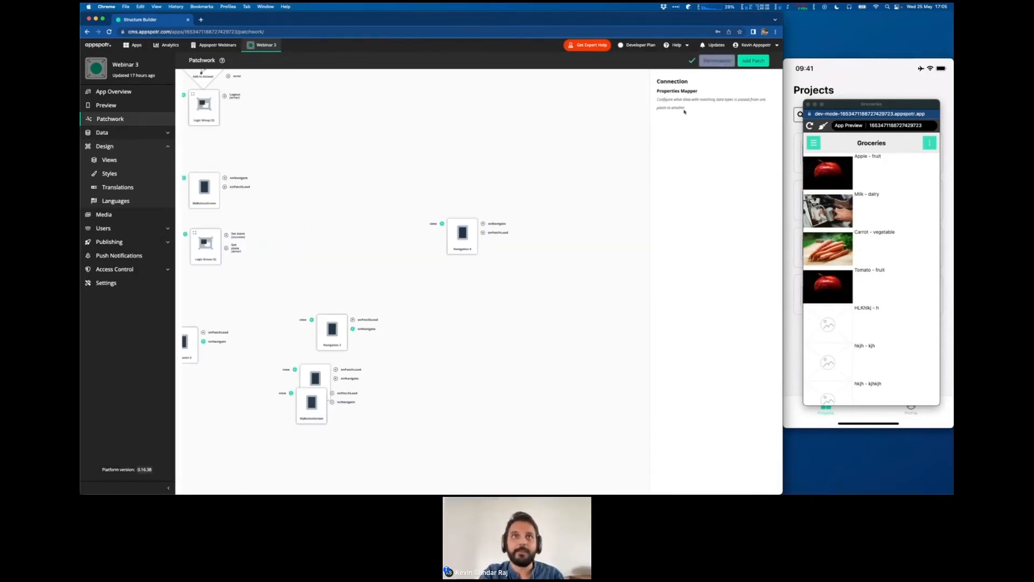
key(ctrl+Right)
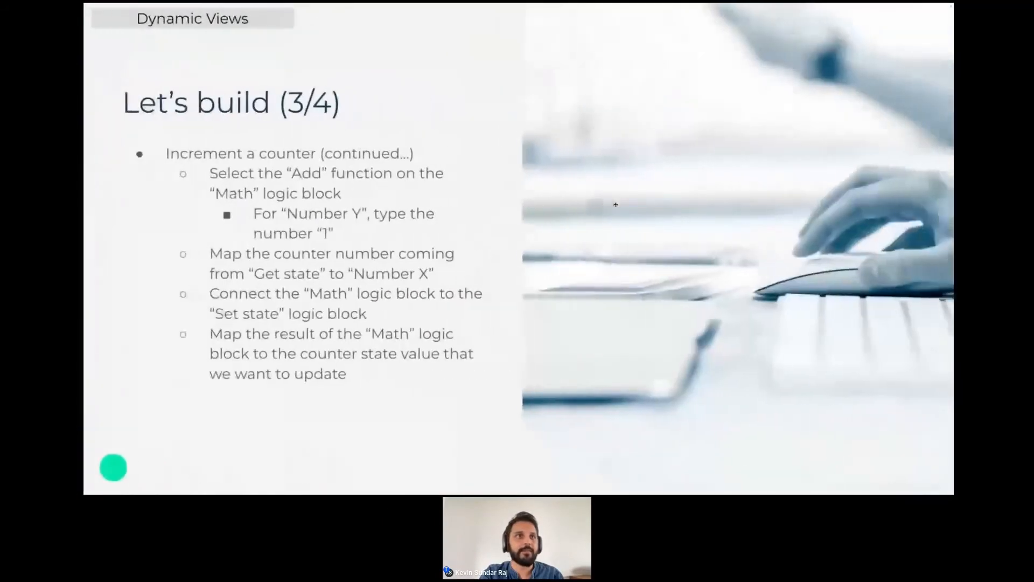
key(Right)
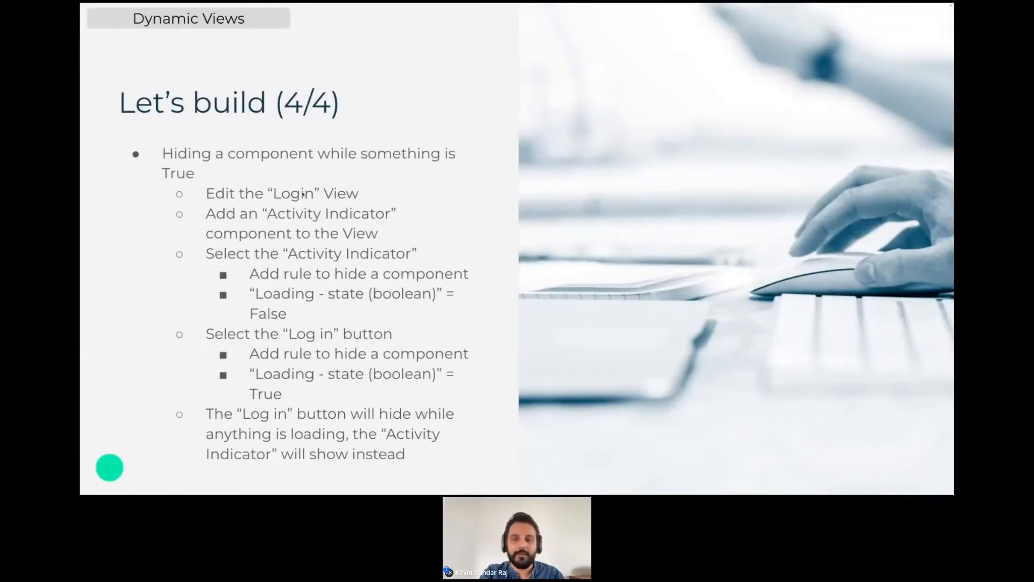
- Switch from the slides back to the patchwork and inspect the Counter patch, its increment connection and the connected logic group
key(Left)
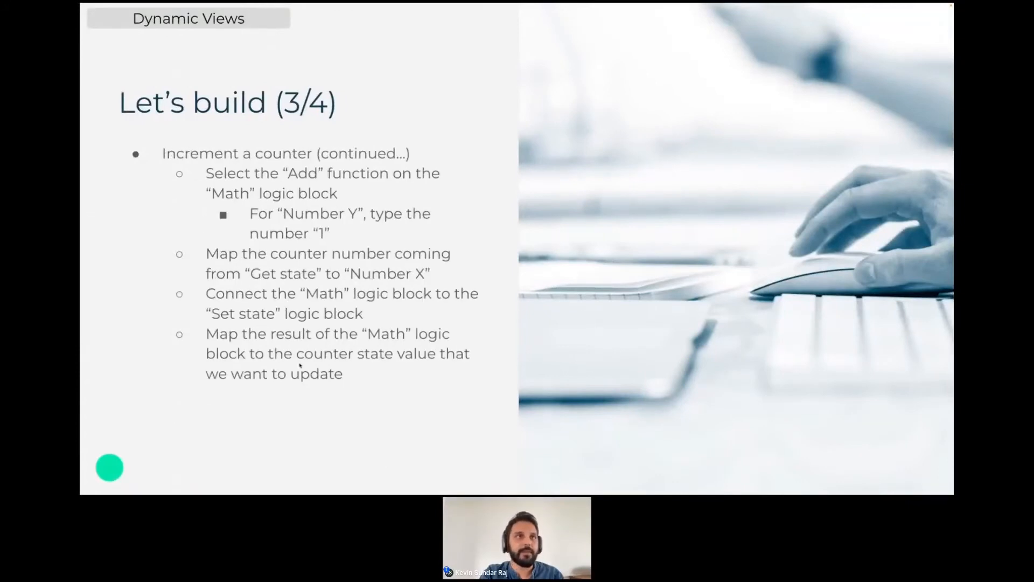
key(ctrl+Left)
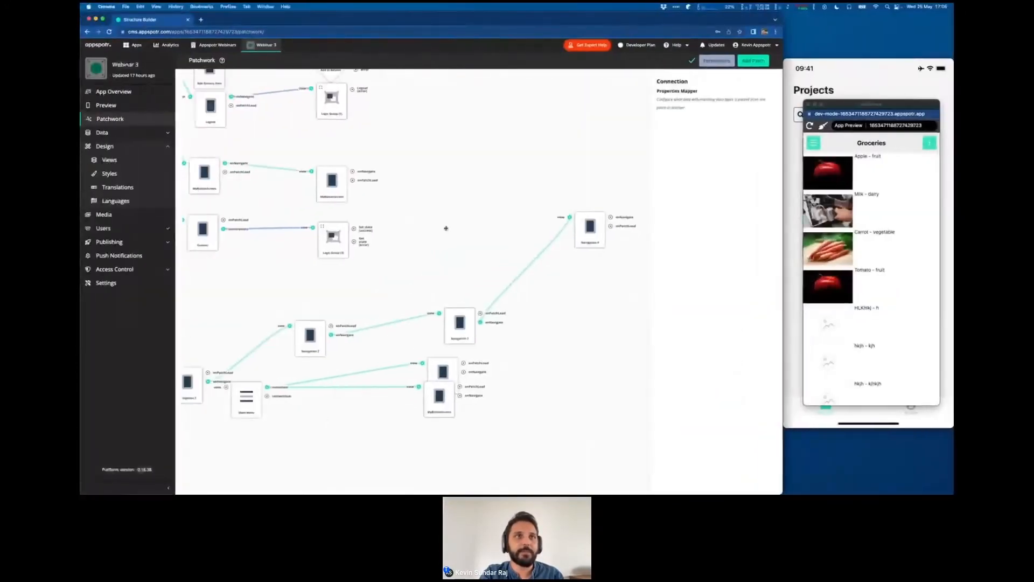
scroll(446, 229, left, 5)
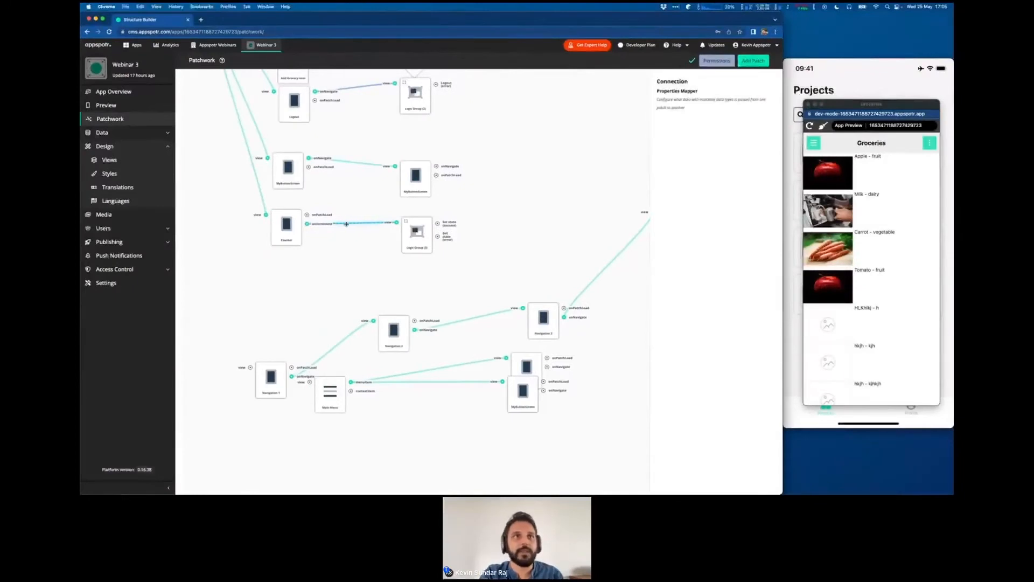
click(278, 234)
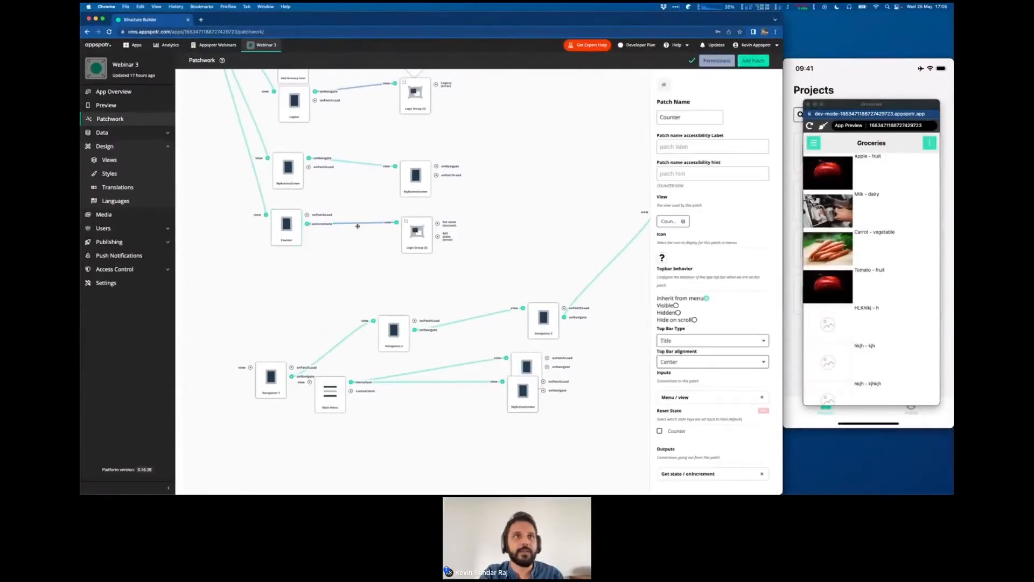
click(359, 224)
click(409, 222)
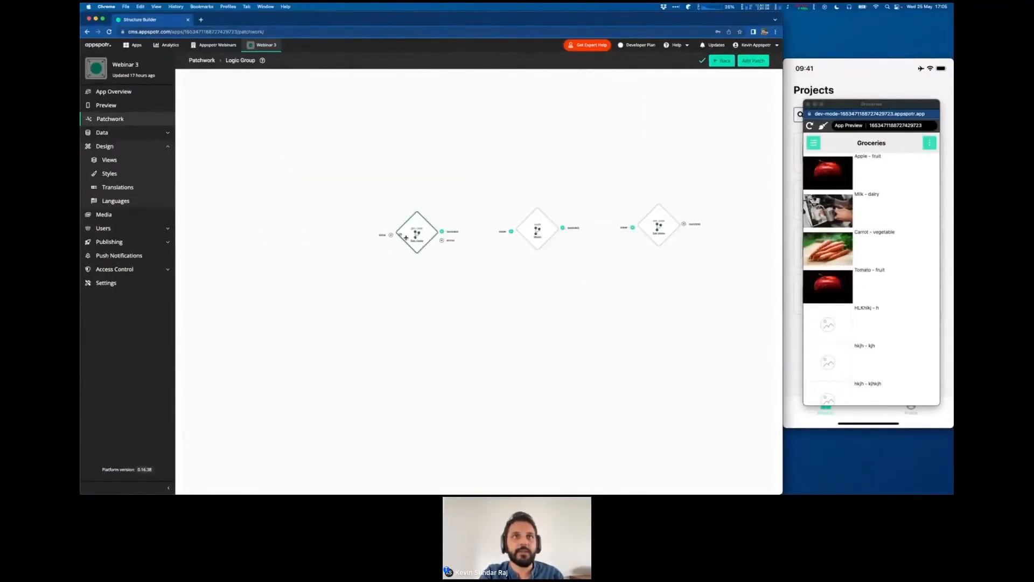
- Reload the app preview and open the Counter page from its menu
click(810, 126)
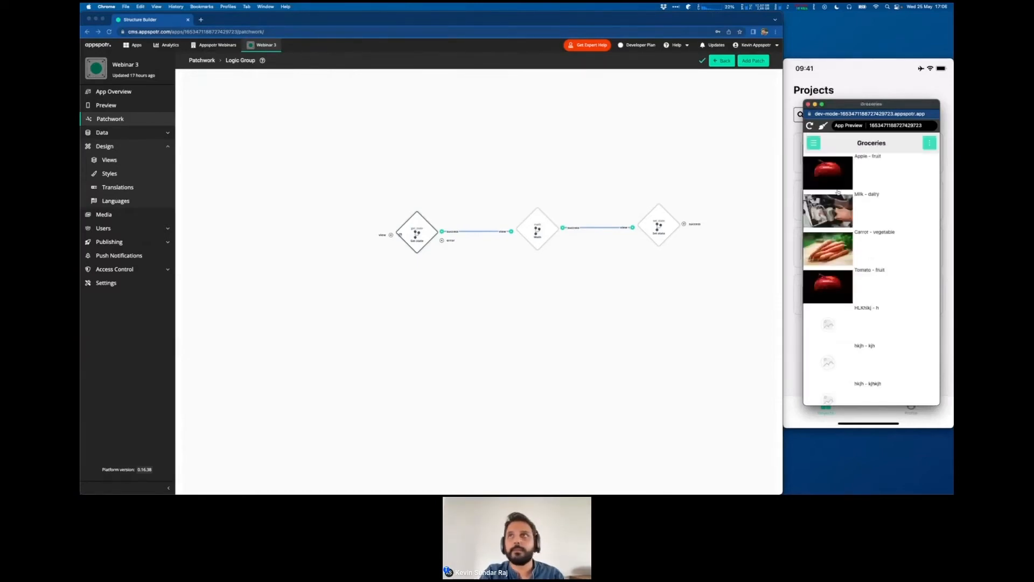
click(814, 143)
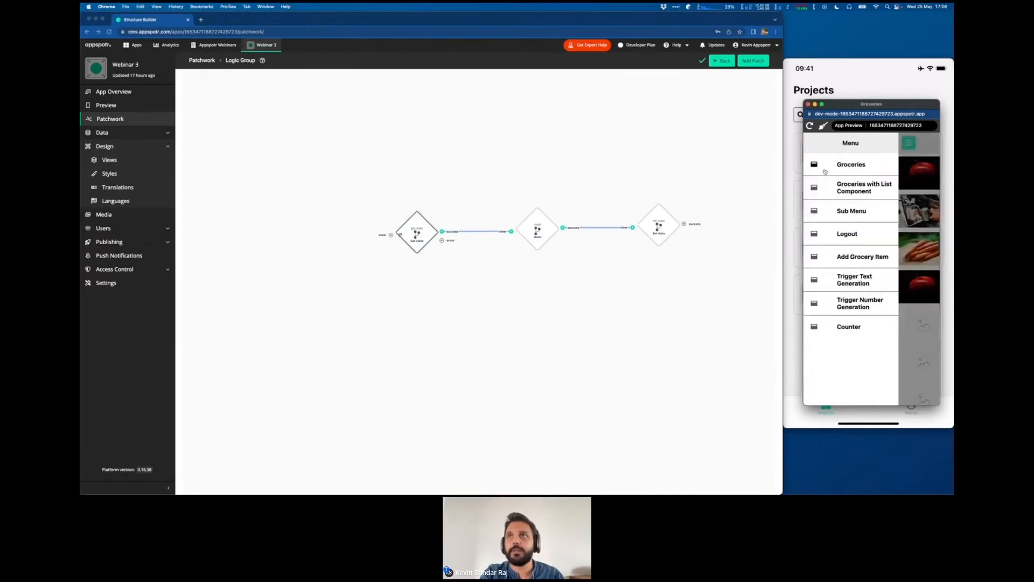
click(850, 325)
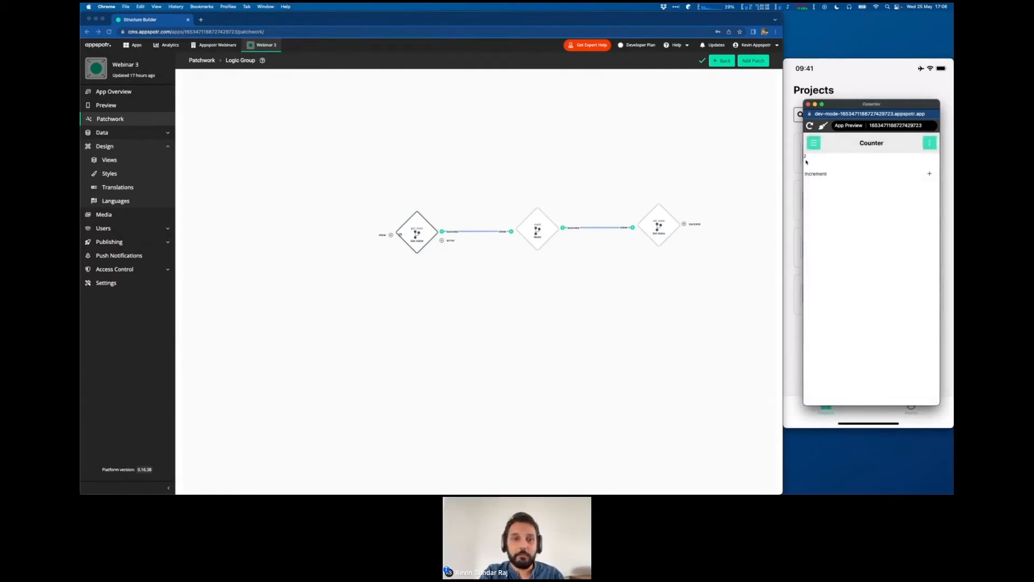
- Find the Counter view in the list of views and open it for editing
click(110, 160)
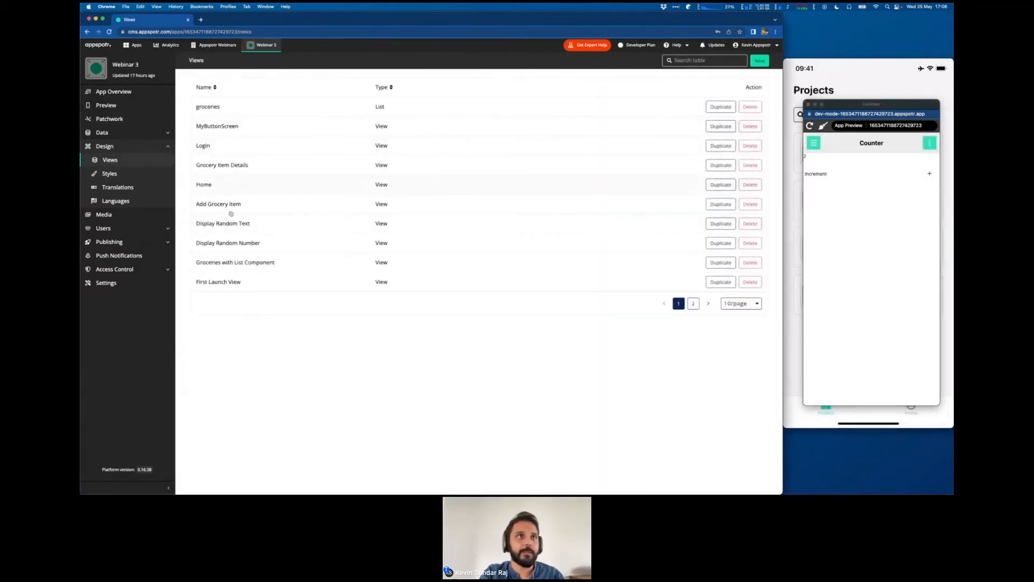
click(231, 284)
click(197, 60)
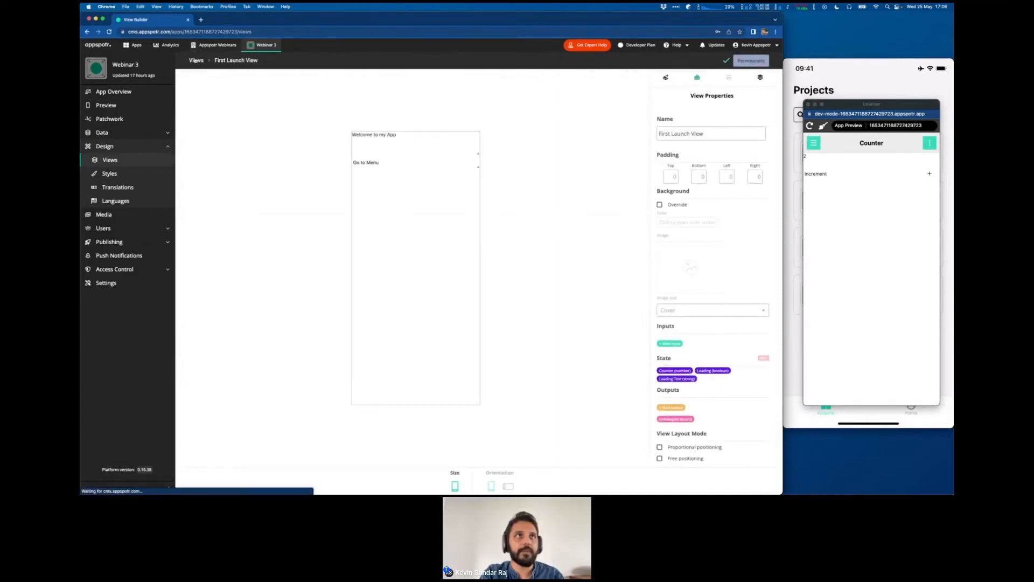
click(694, 304)
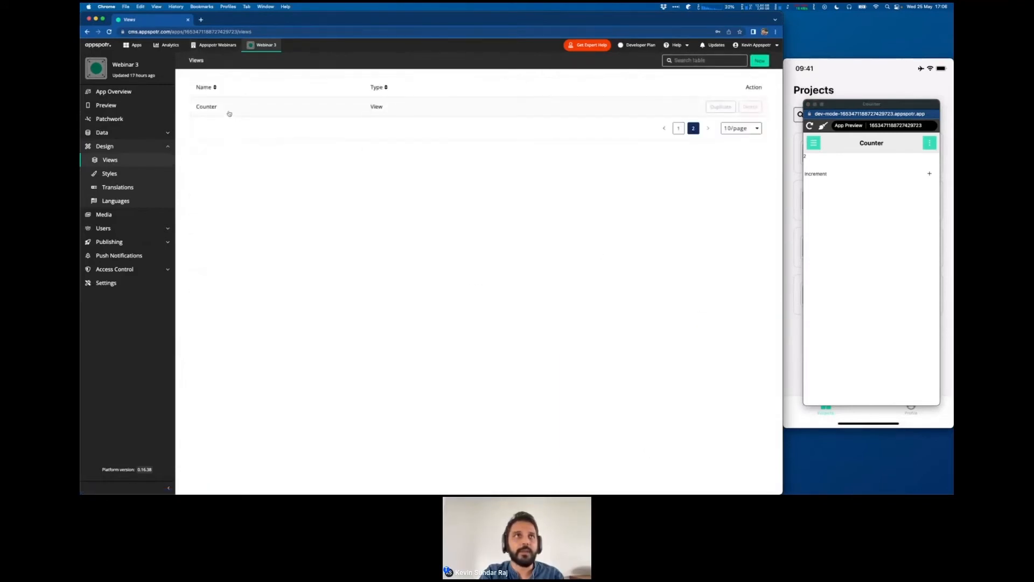
click(226, 111)
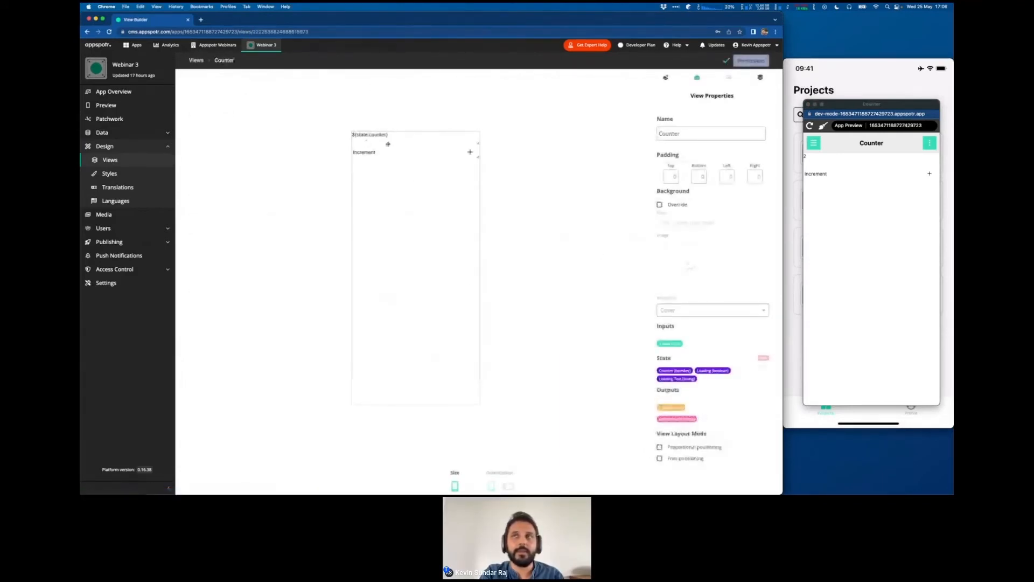
- Test the Increment button repeatedly in the app preview, then return to the Counter view in the builder
click(833, 205)
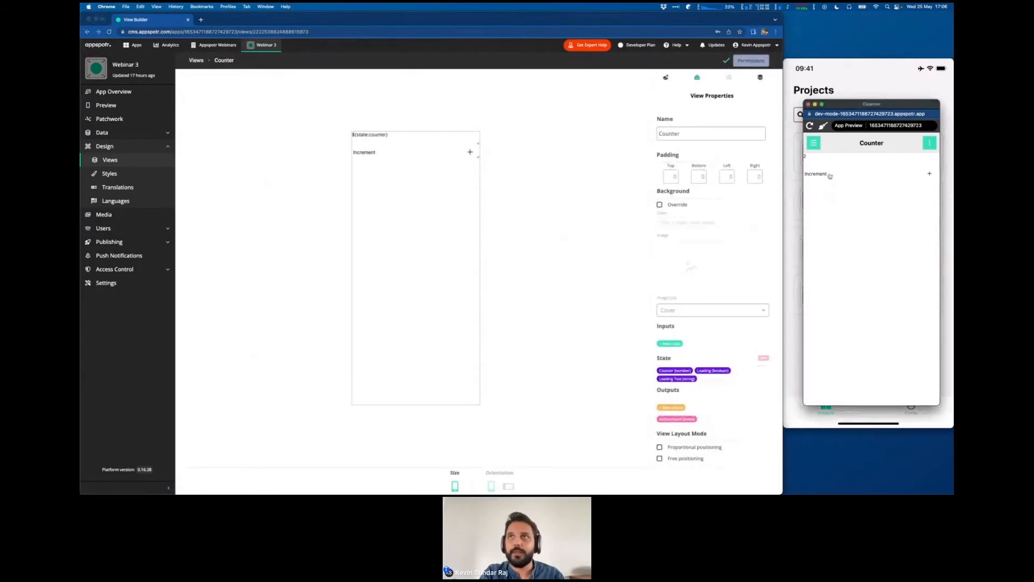
click(861, 178)
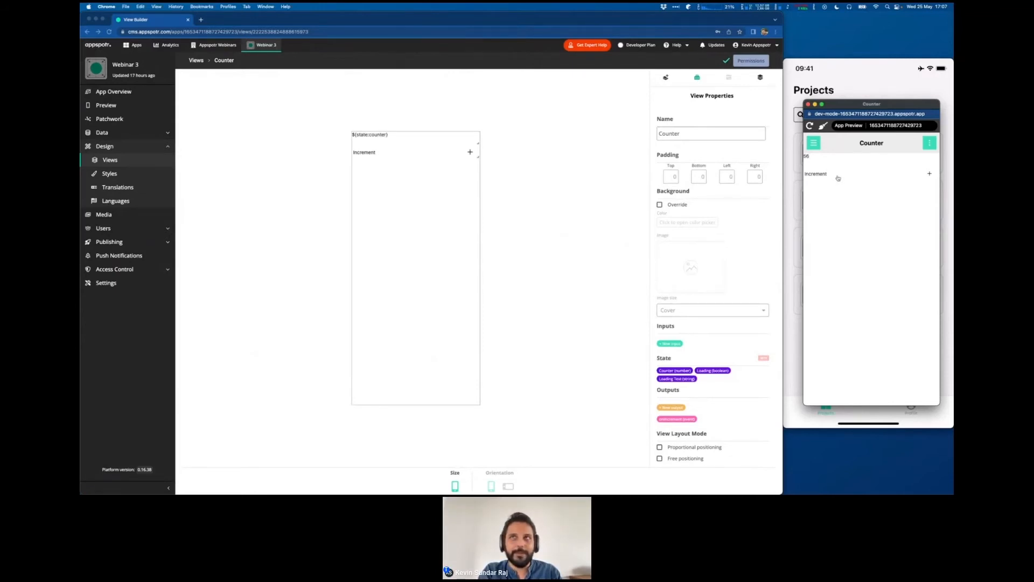
click(591, 157)
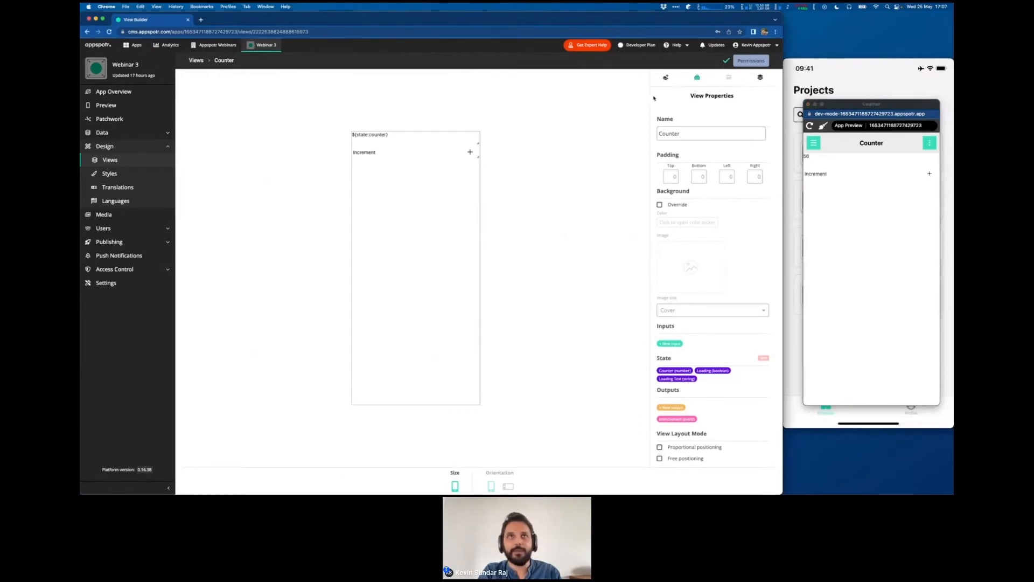
- Add a button below Increment in the Counter view and set its text to "Clear"
click(666, 77)
scroll(676, 129, down, 5)
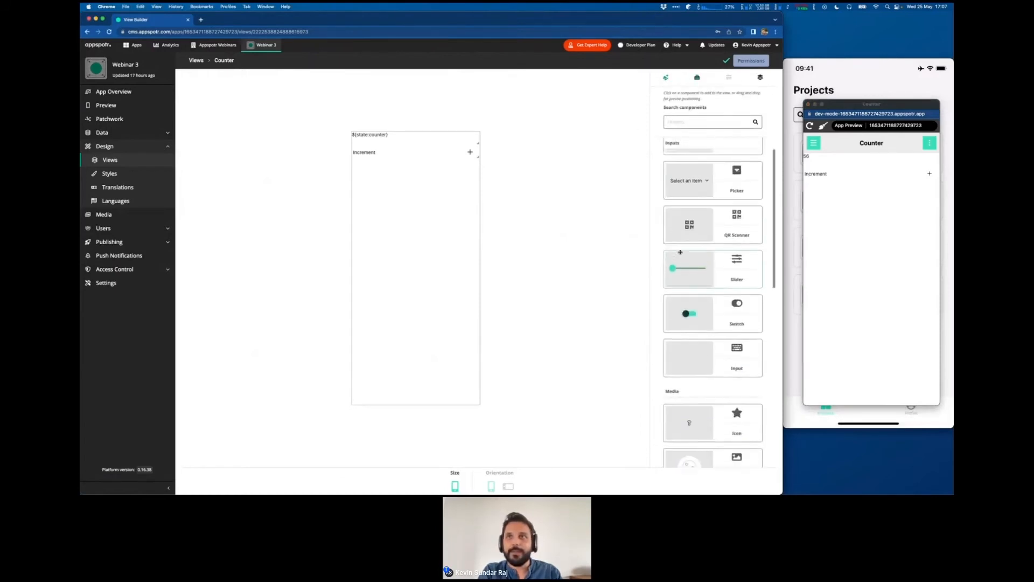
scroll(673, 162, up, 5)
click(677, 192)
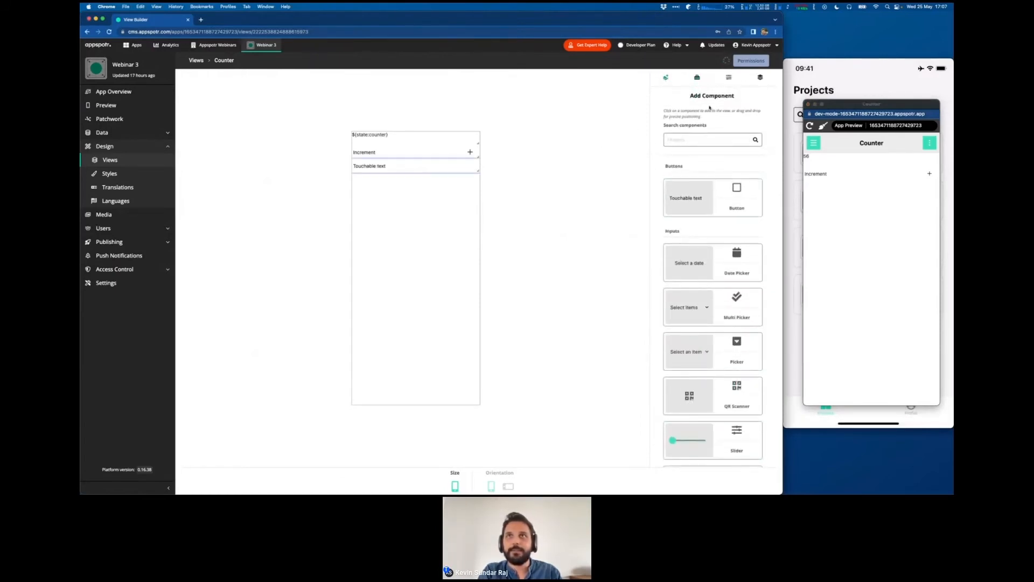
double_click(667, 191)
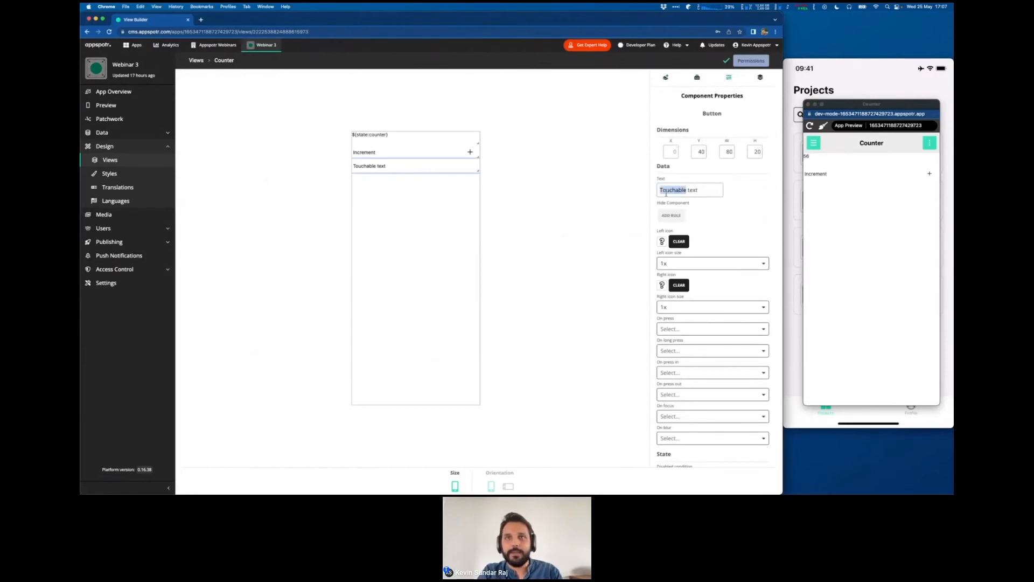
triple_click(667, 191)
text(Clear)
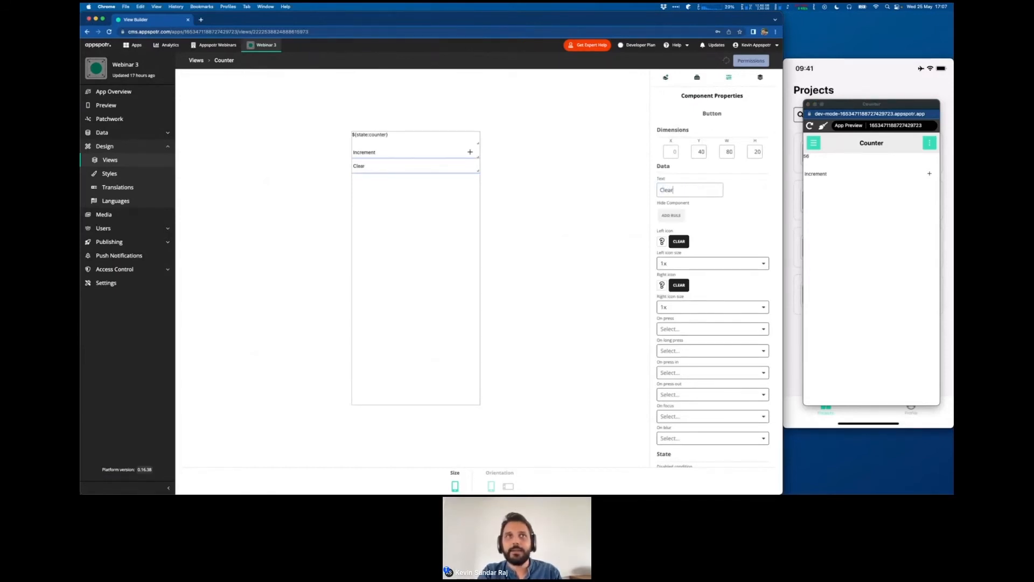
- Add a new output named onClear of type event to the Counter view
click(697, 77)
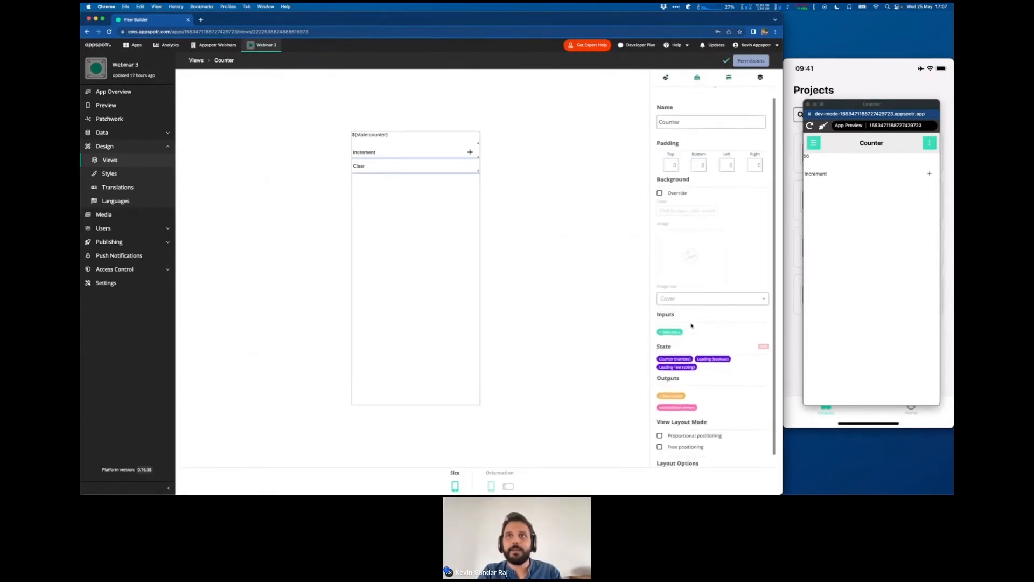
scroll(666, 379, down, 1)
click(667, 377)
text(onC)
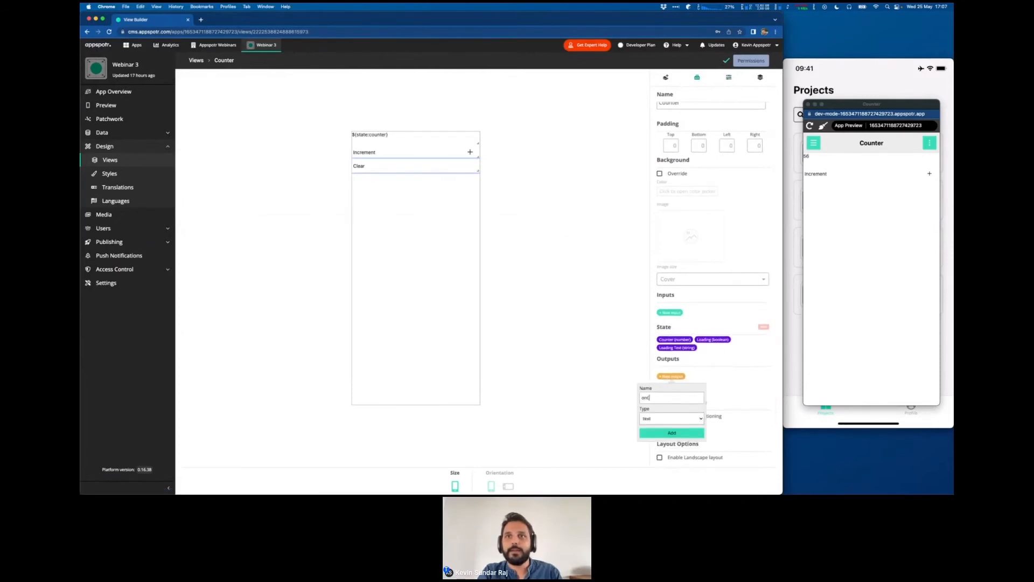
text(lear)
click(658, 417)
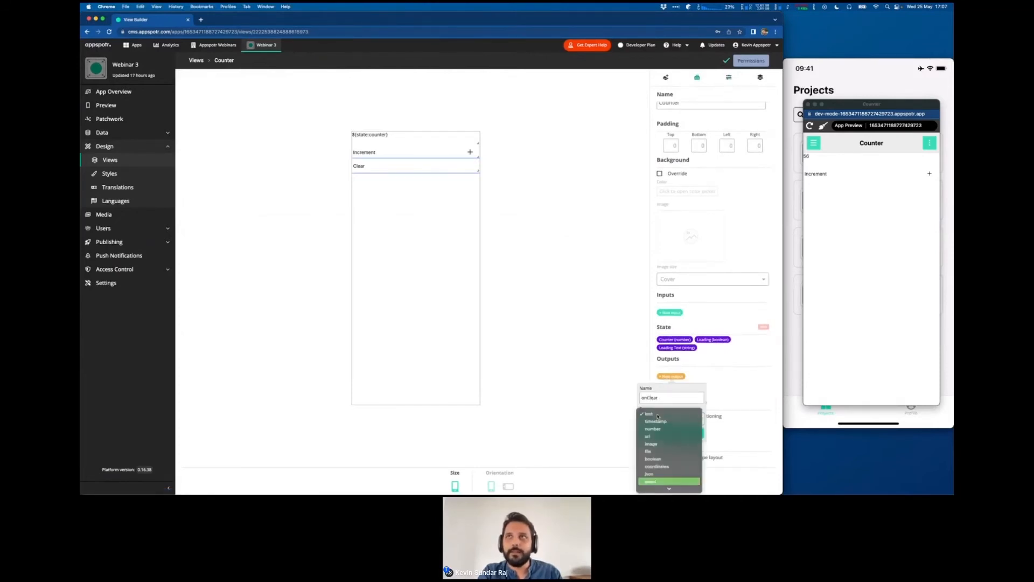
key(Return)
click(663, 434)
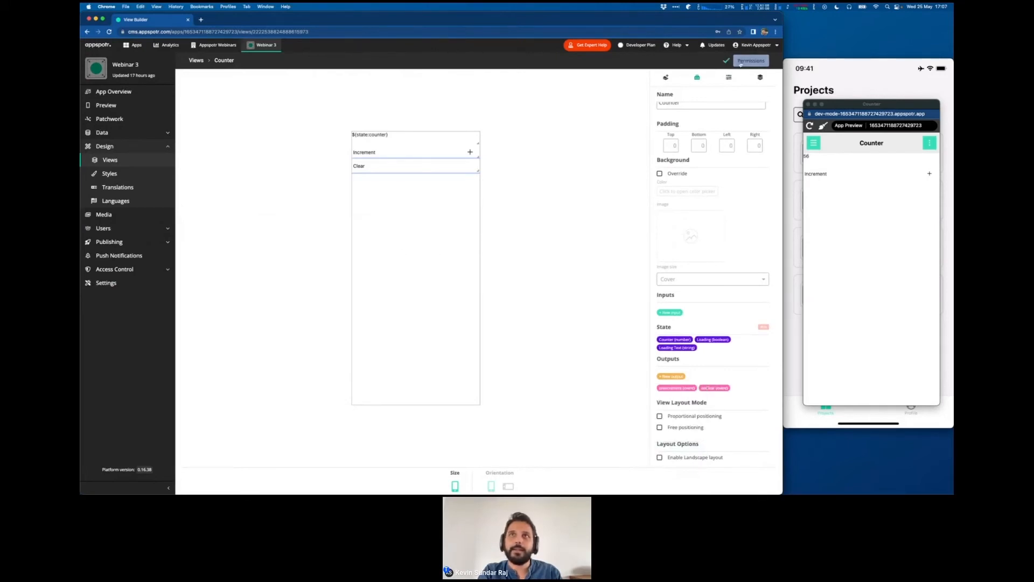
- Assign onClear as the On press action of the Clear button
click(729, 77)
click(696, 300)
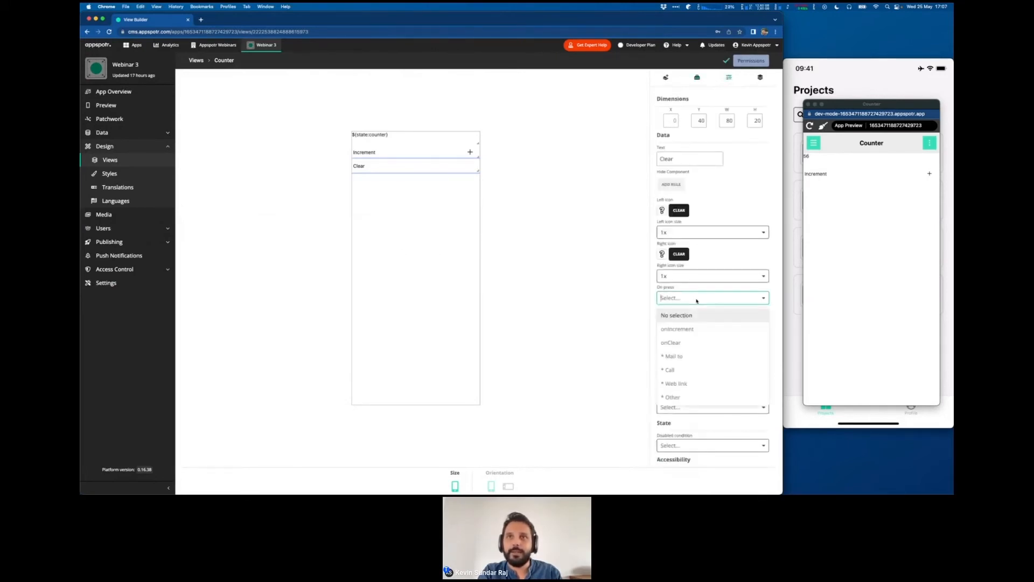
click(691, 342)
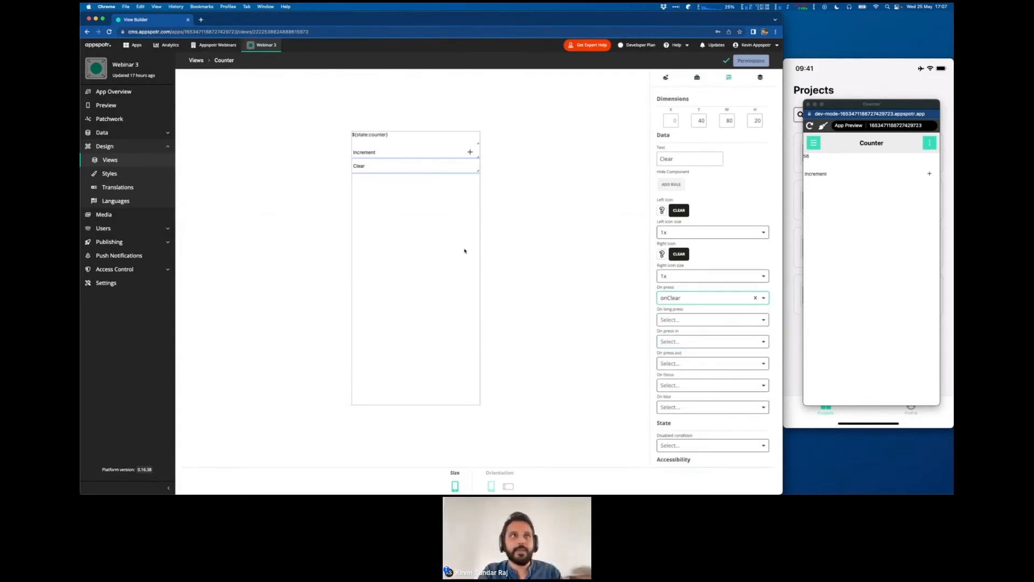
- Add a Set state block below the Counter's logic group in the patchwork and connect the Counter patch's onClear output to it
click(116, 118)
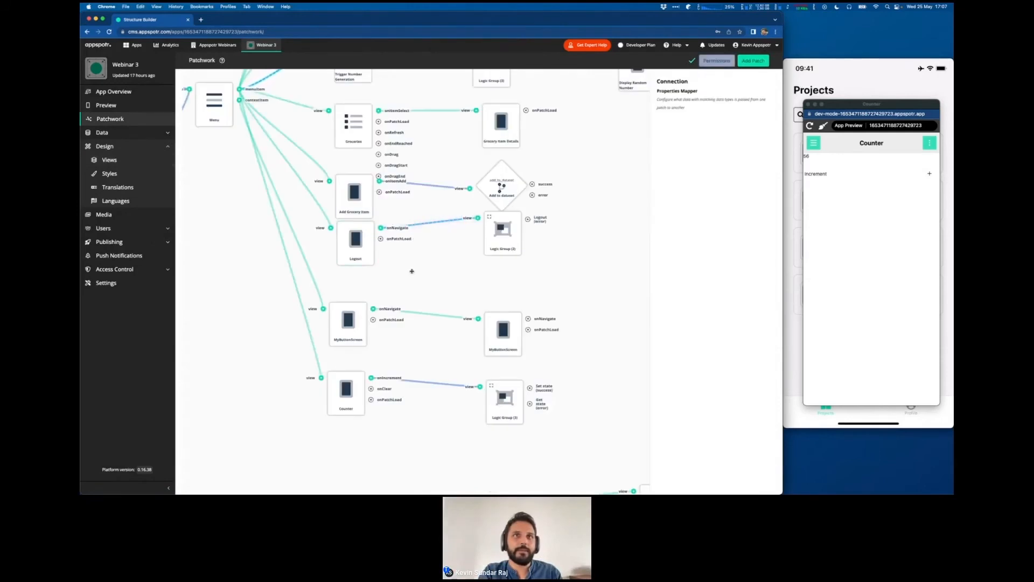
scroll(411, 272, down, 3)
scroll(396, 431, down, 2)
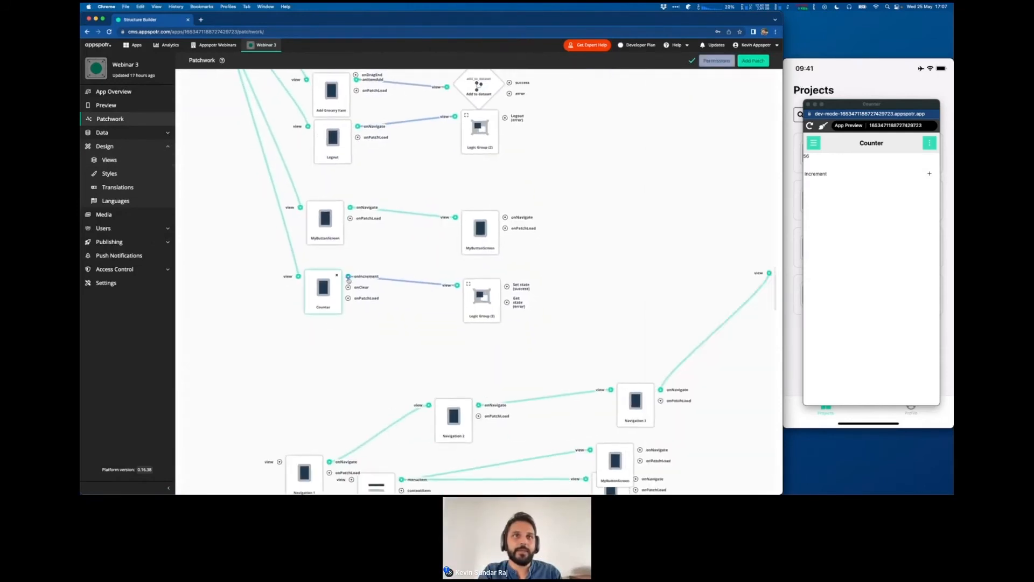
click(753, 60)
click(712, 105)
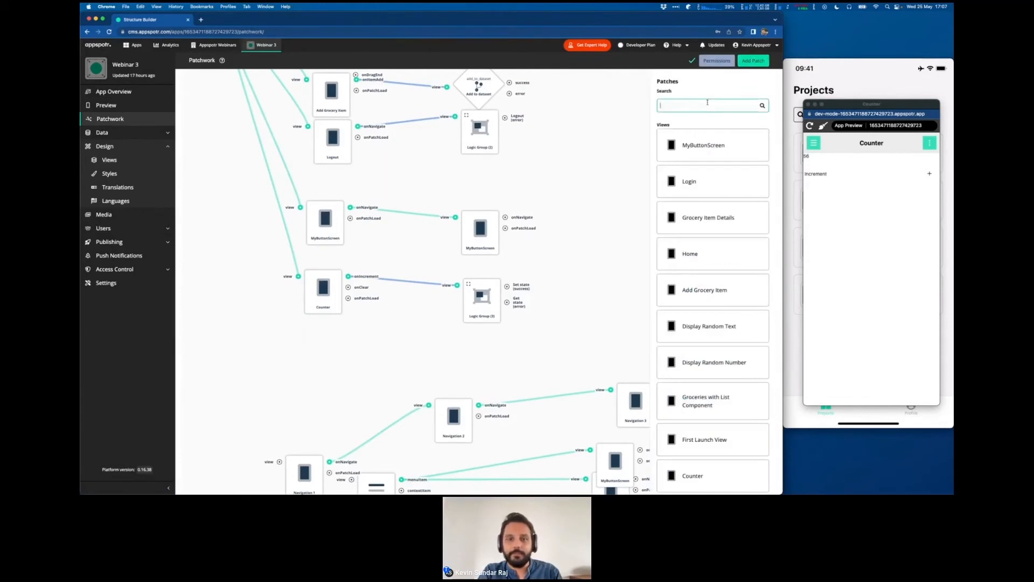
text(set st)
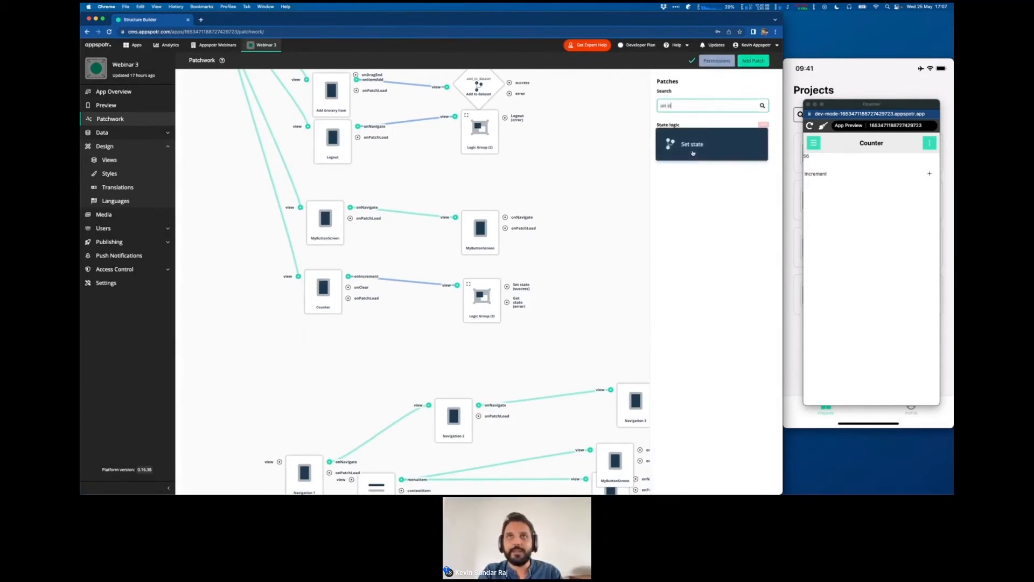
click(694, 156)
click(407, 353)
drag(408, 353, 480, 361)
drag(387, 288, 458, 361)
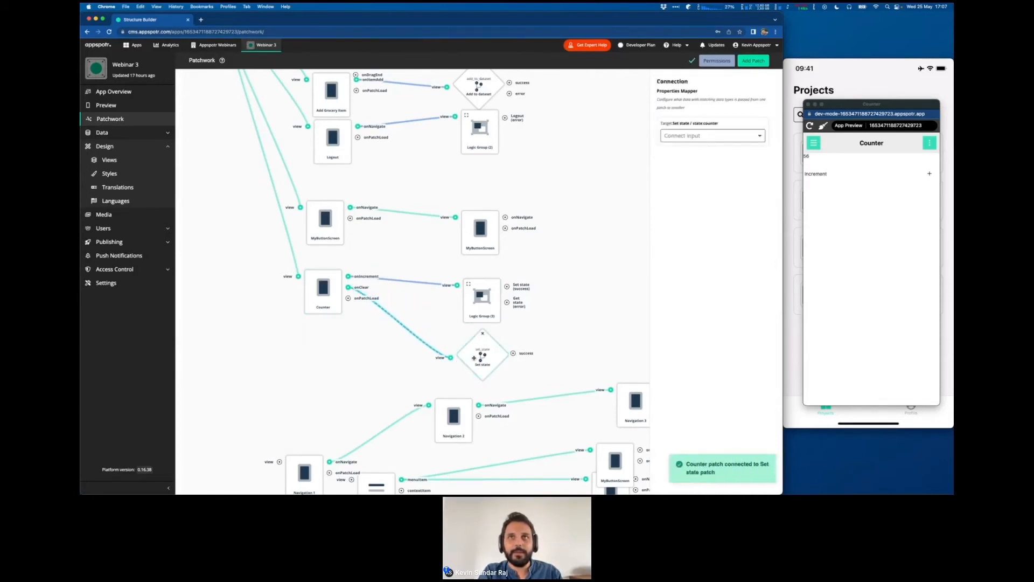
- Manually set the Counter state to 0 in the new Set state block
click(474, 357)
click(668, 176)
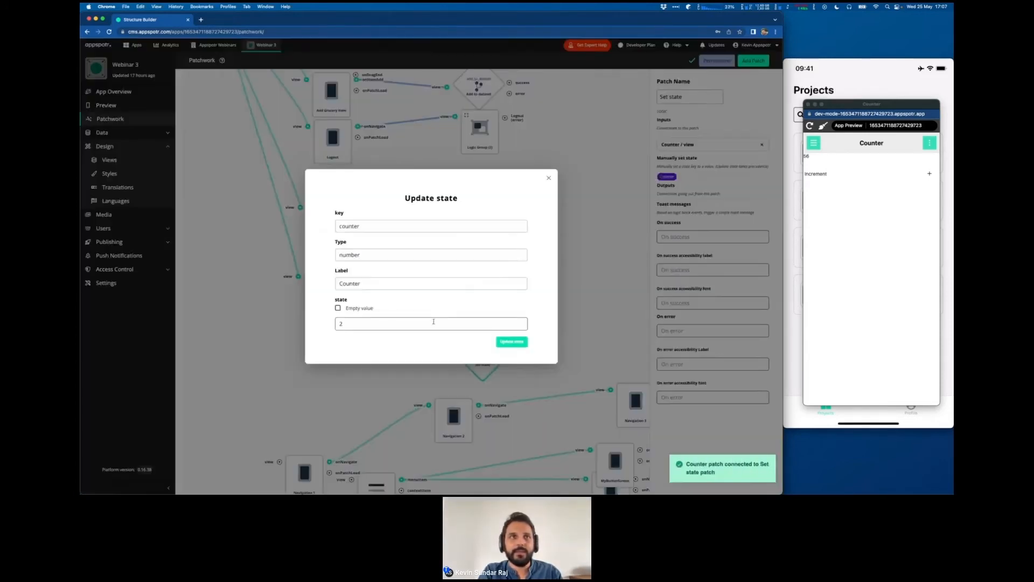
click(357, 325)
key(BackSpace)
text(0)
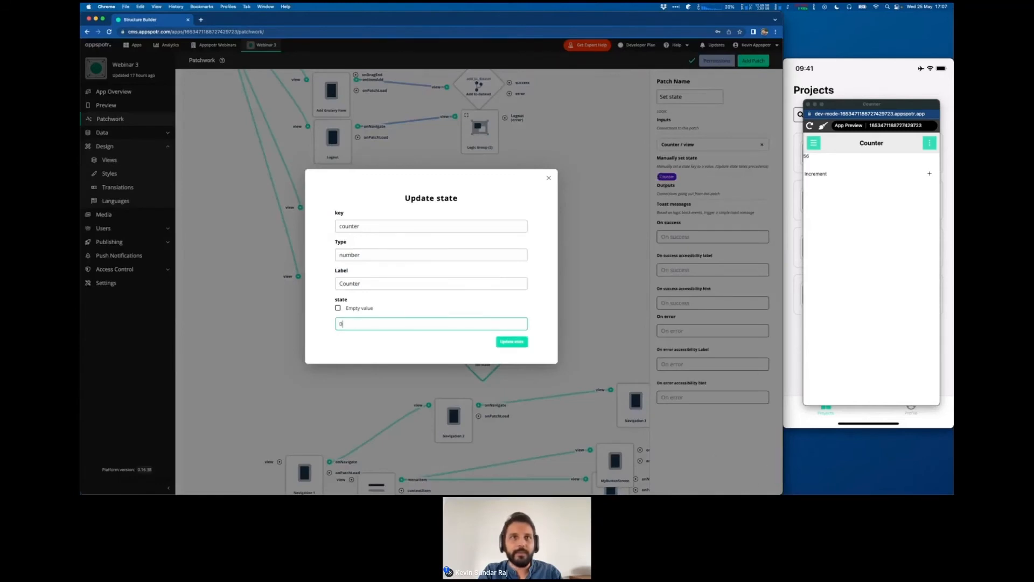
click(513, 345)
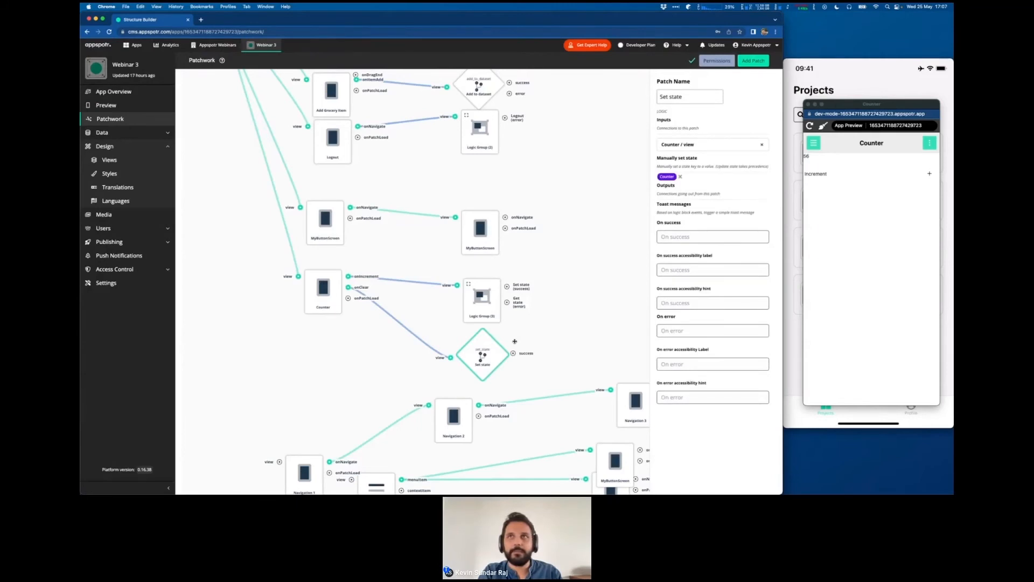
- Reload the app preview, open the Counter page and test the Increment and Clear buttons
click(815, 227)
click(810, 125)
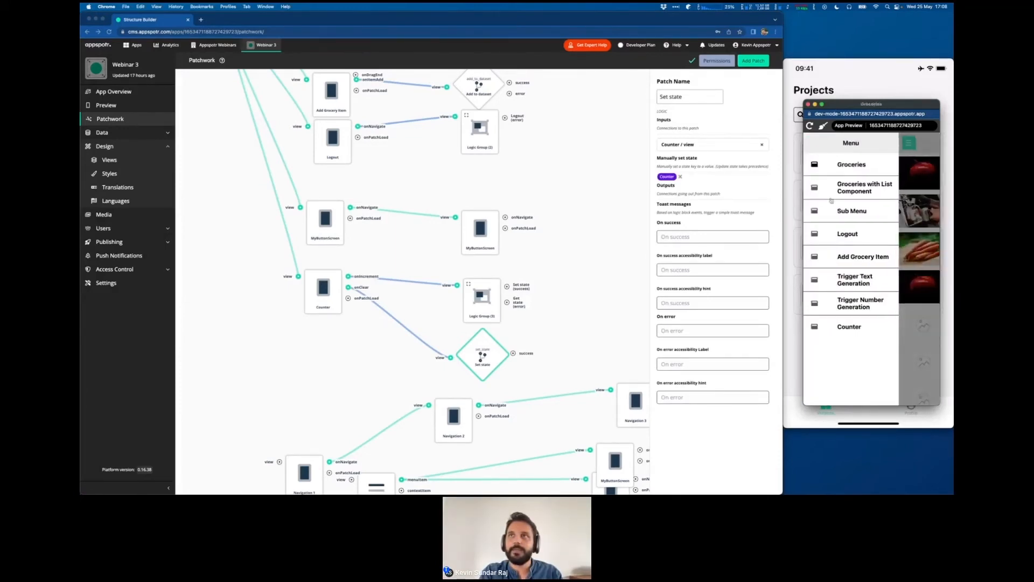
click(844, 323)
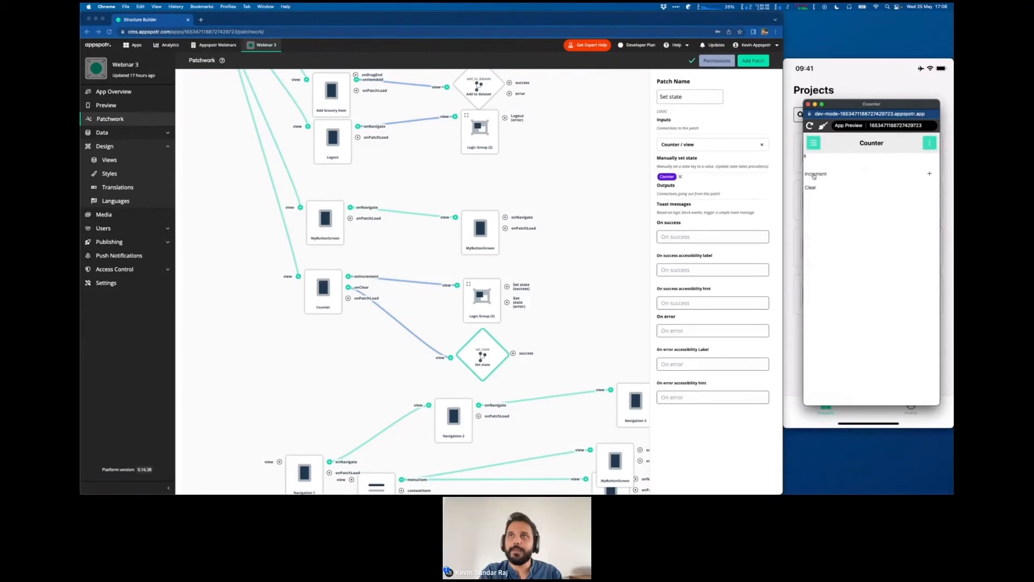
click(813, 189)
click(816, 175)
click(815, 188)
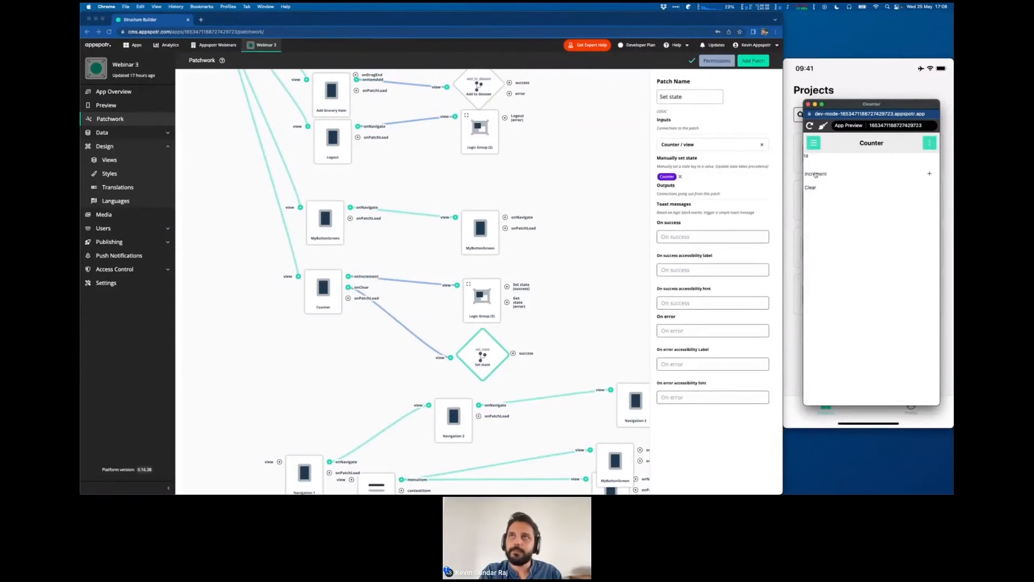
click(815, 188)
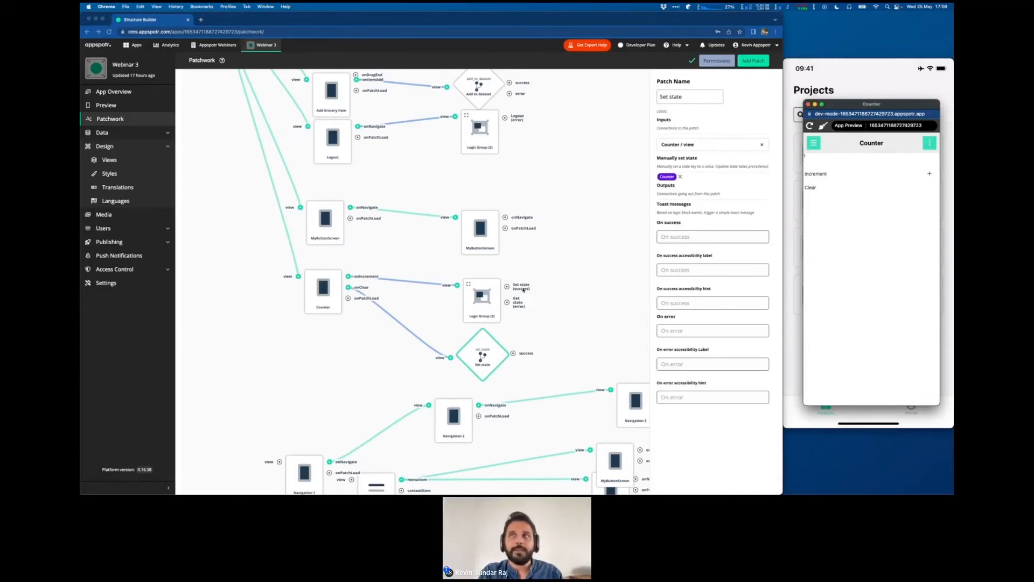
- Switch to the presentation and bring up the "Let's build (4/4)" slide on hiding a component
key(ctrl+Right)
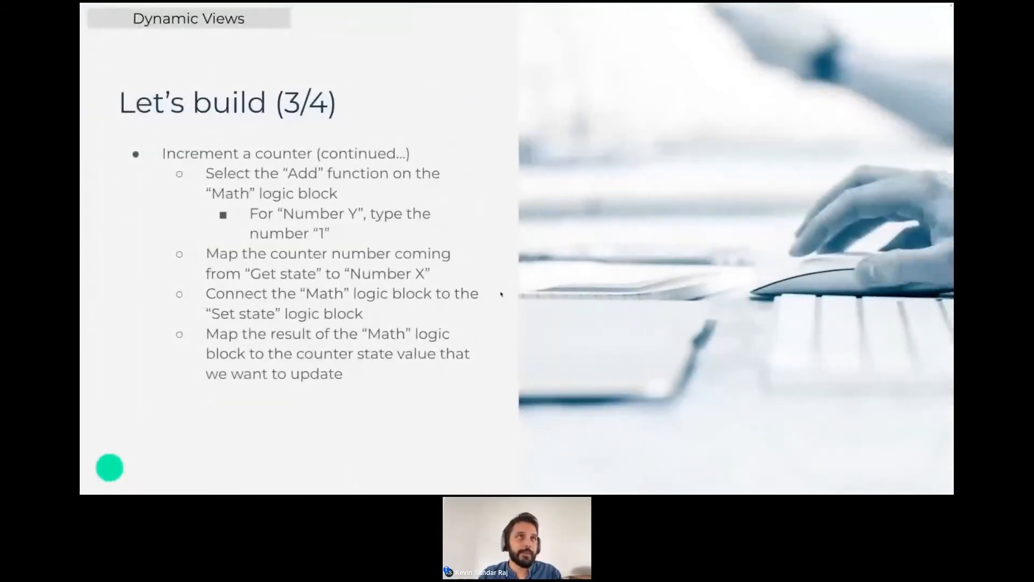
key(Right)
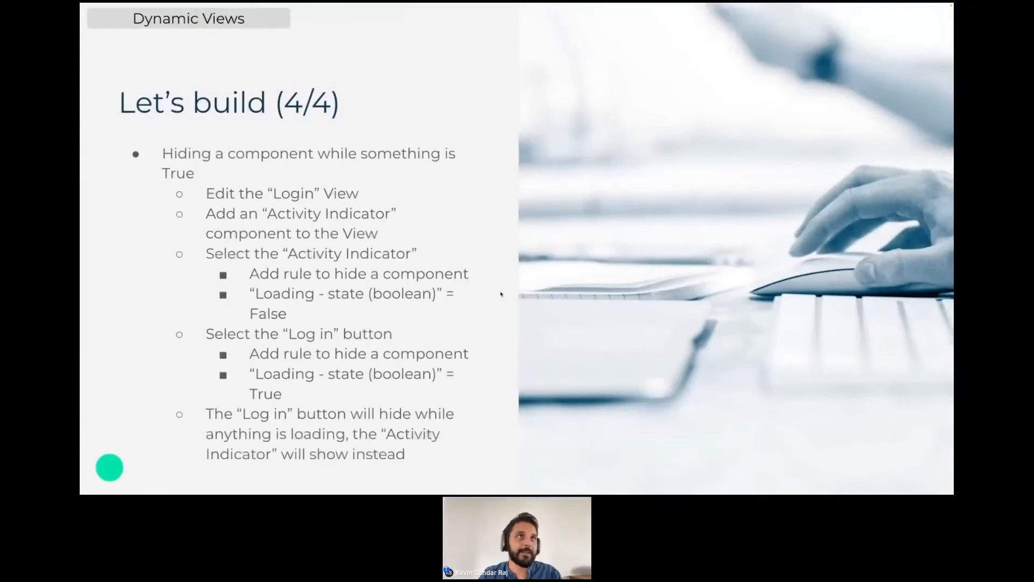
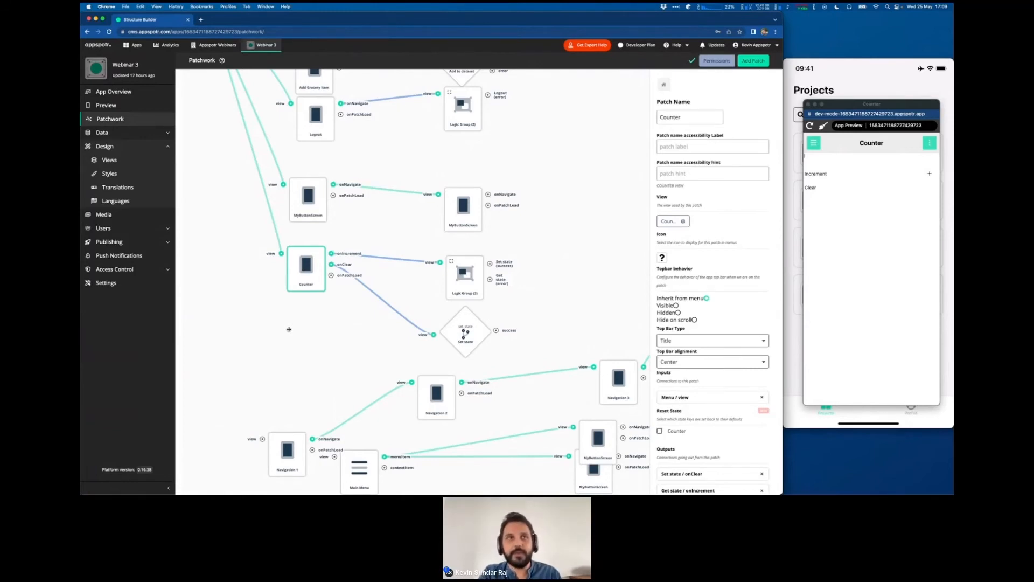
- Open the Login view for editing from the Login patch in the patchwork
scroll(249, 284, left, 10)
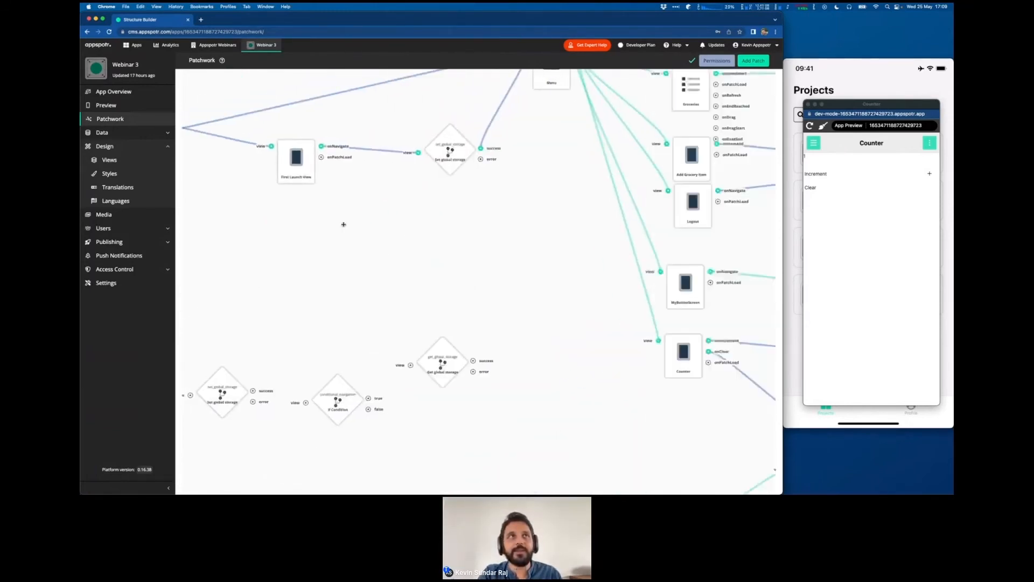
scroll(344, 224, left, 10)
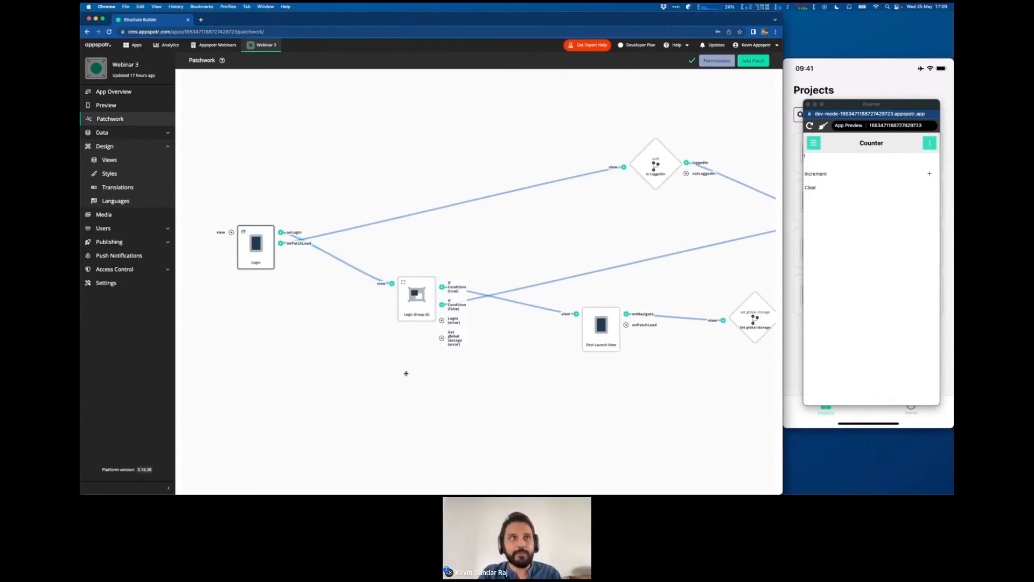
drag(397, 369, 380, 363)
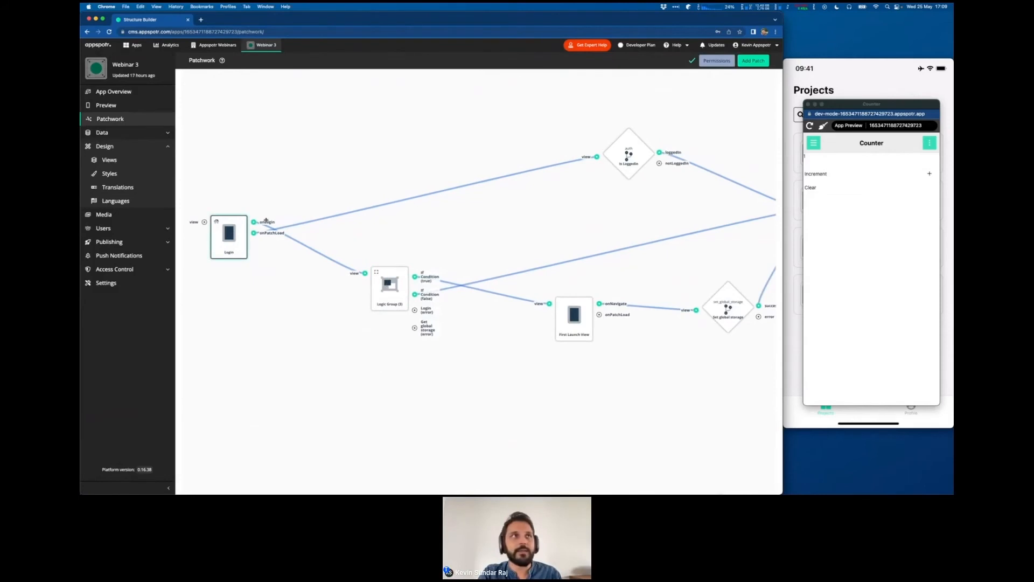
click(234, 244)
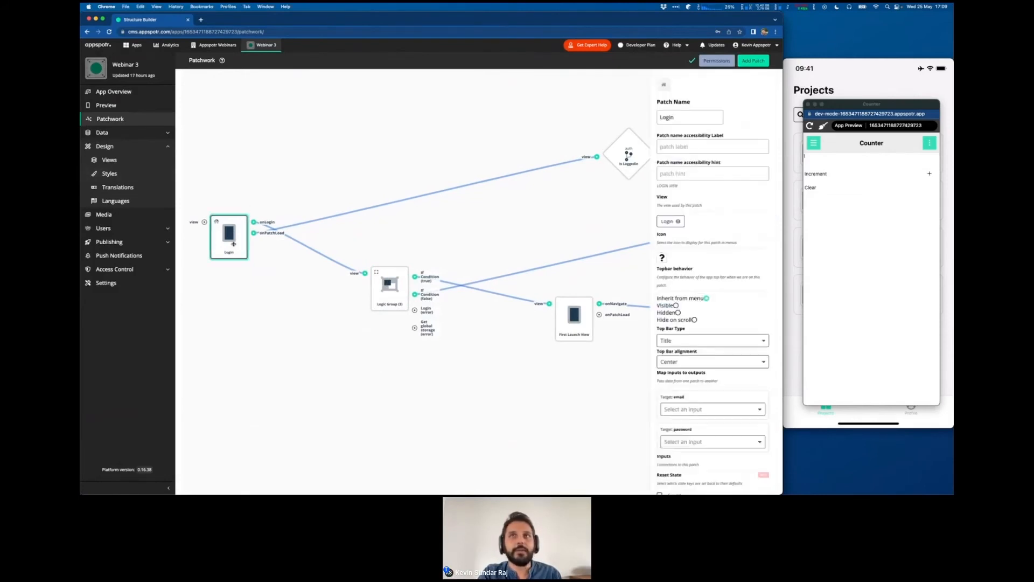
click(672, 223)
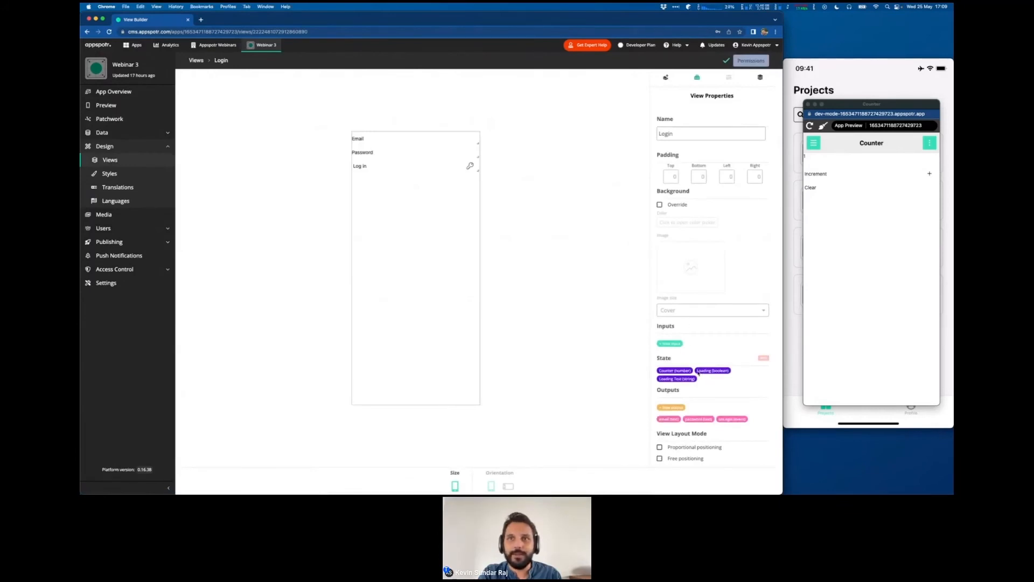
drag(698, 372, 730, 373)
drag(661, 380, 698, 380)
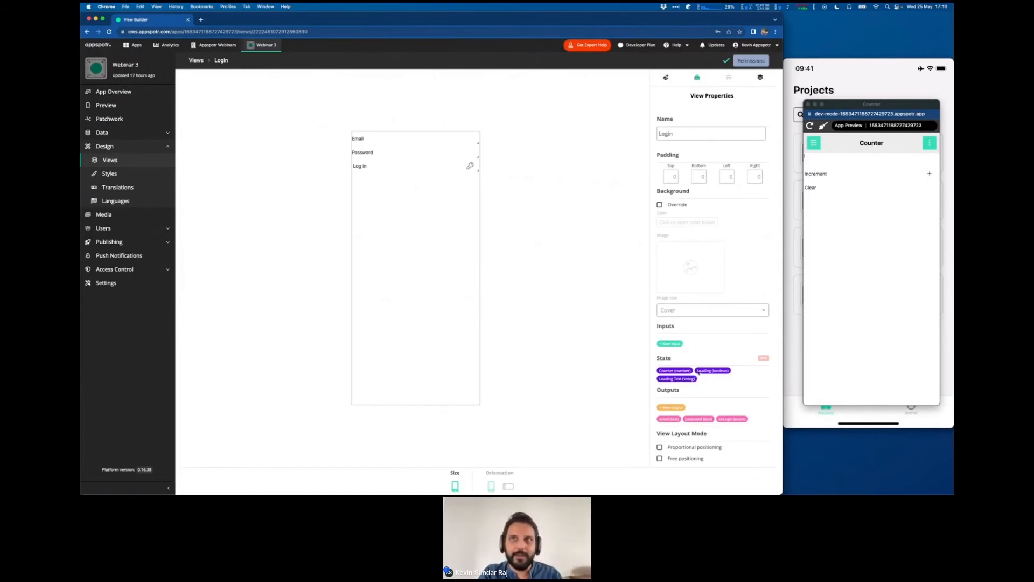
drag(699, 371, 731, 373)
click(710, 374)
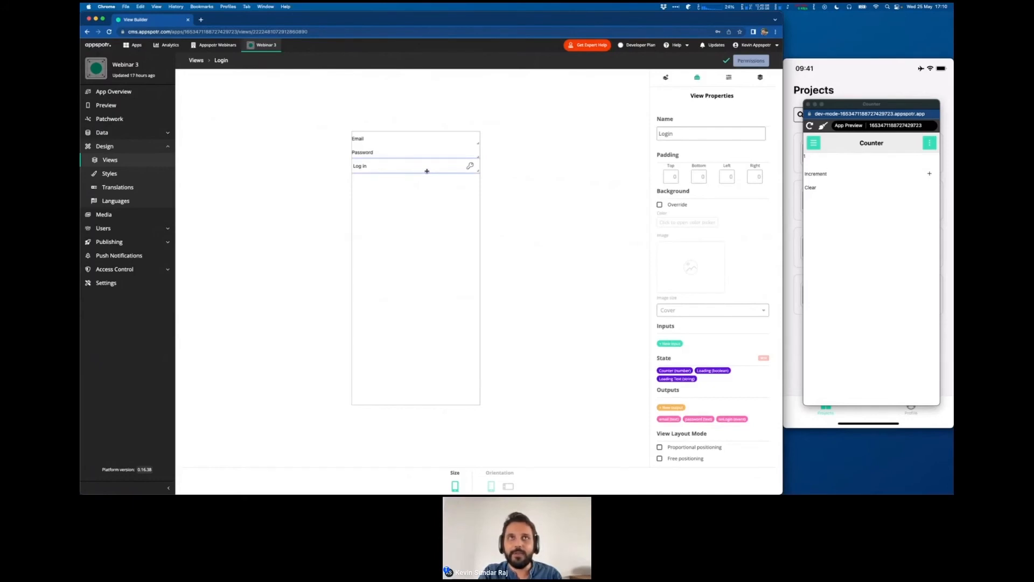
- Add a Hide Component rule to the Log in button that hides it when the Loading state equals Yes
click(727, 78)
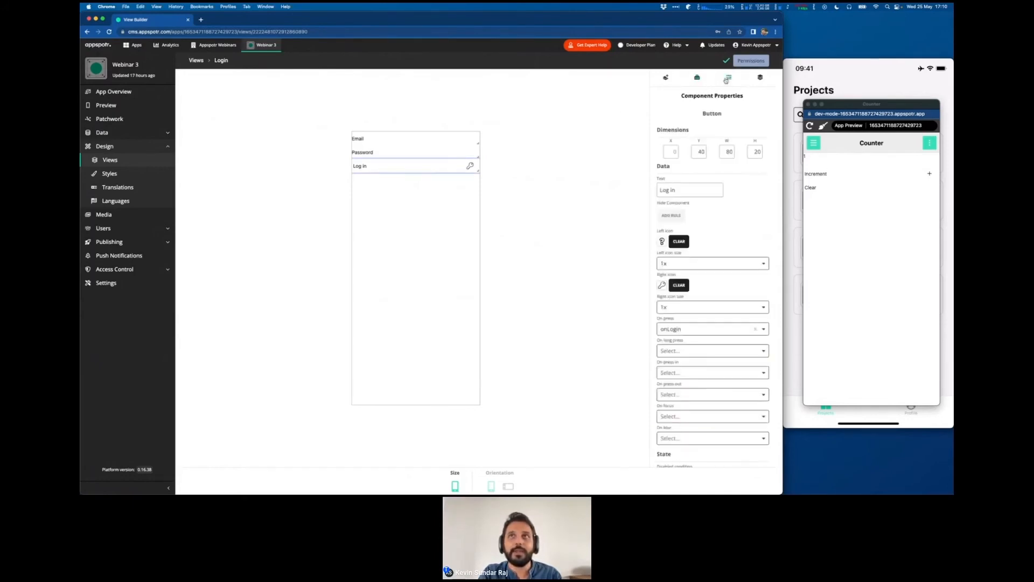
click(672, 215)
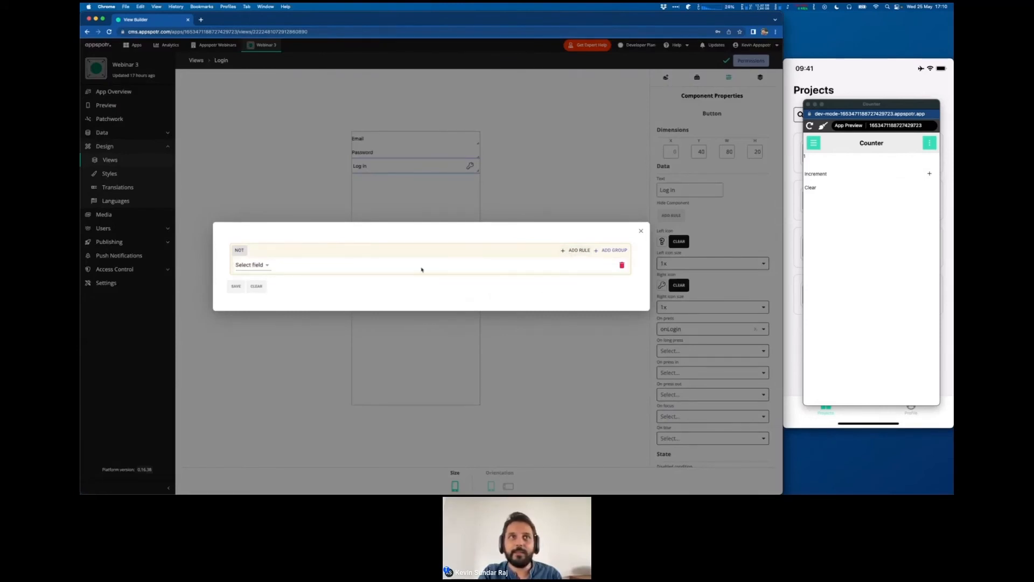
click(250, 265)
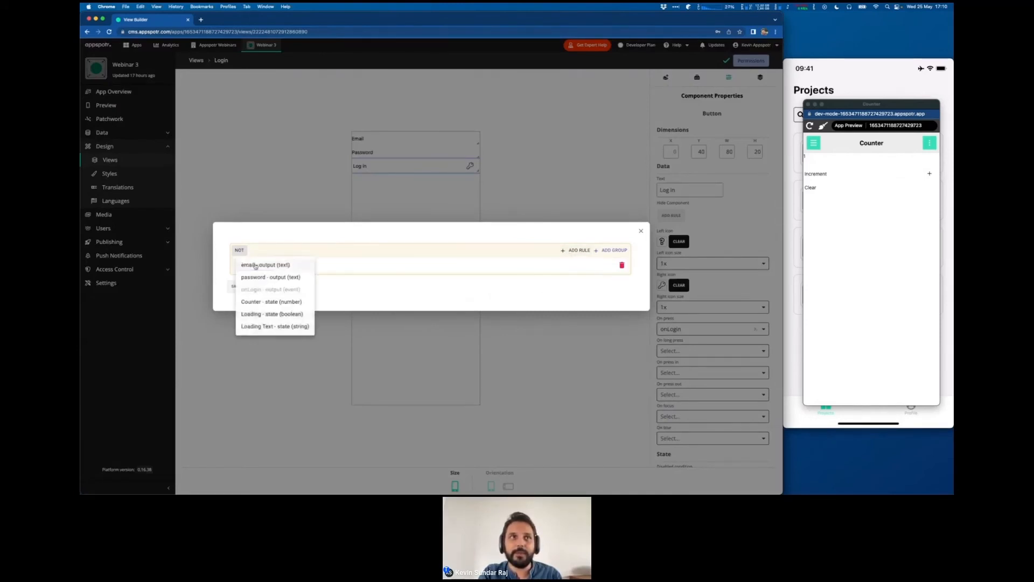
click(258, 314)
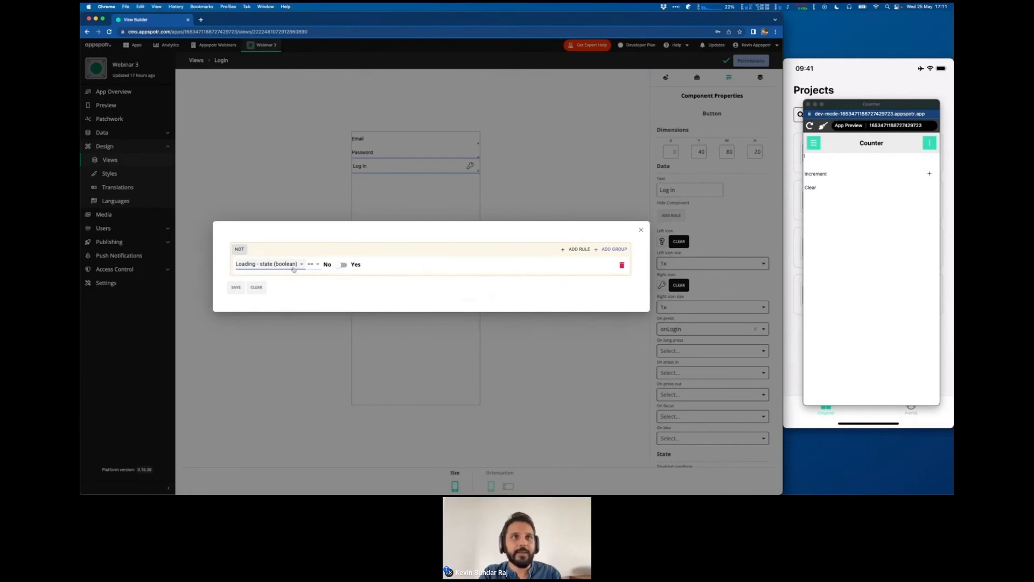
click(340, 266)
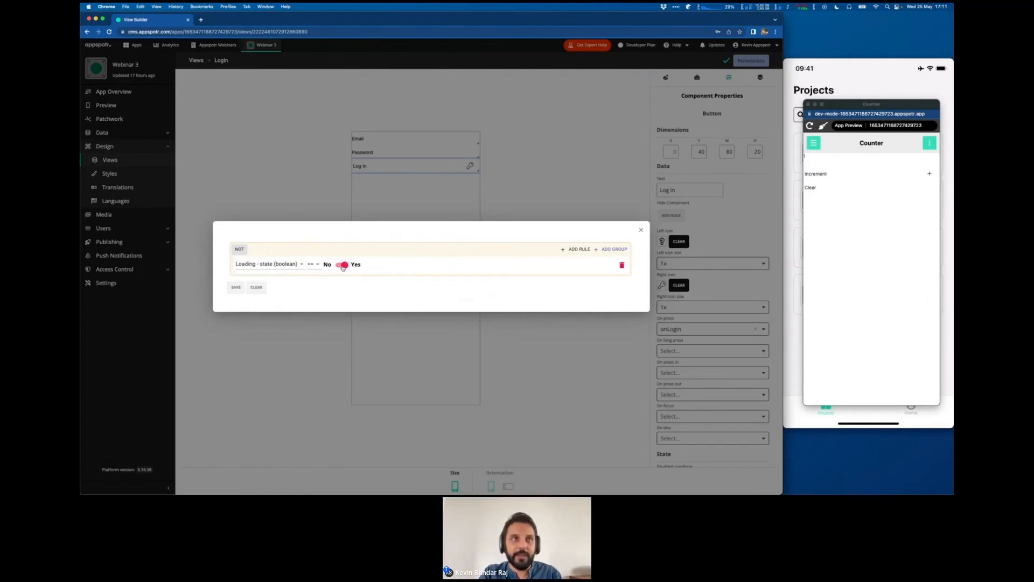
click(236, 287)
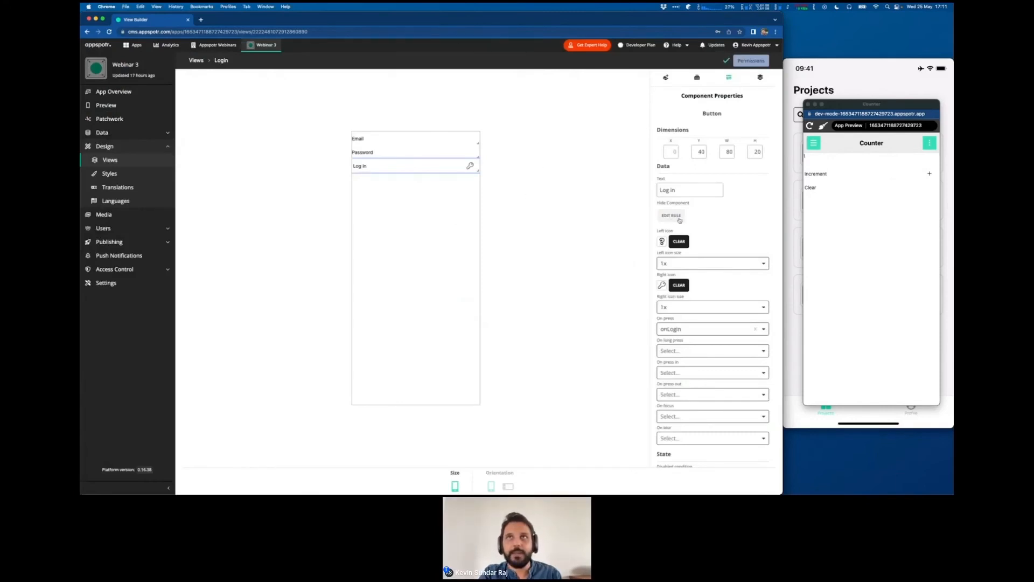
- Add an Activity Indicator below the Log in button and enable its Animating option
click(665, 77)
scroll(710, 294, down, 5)
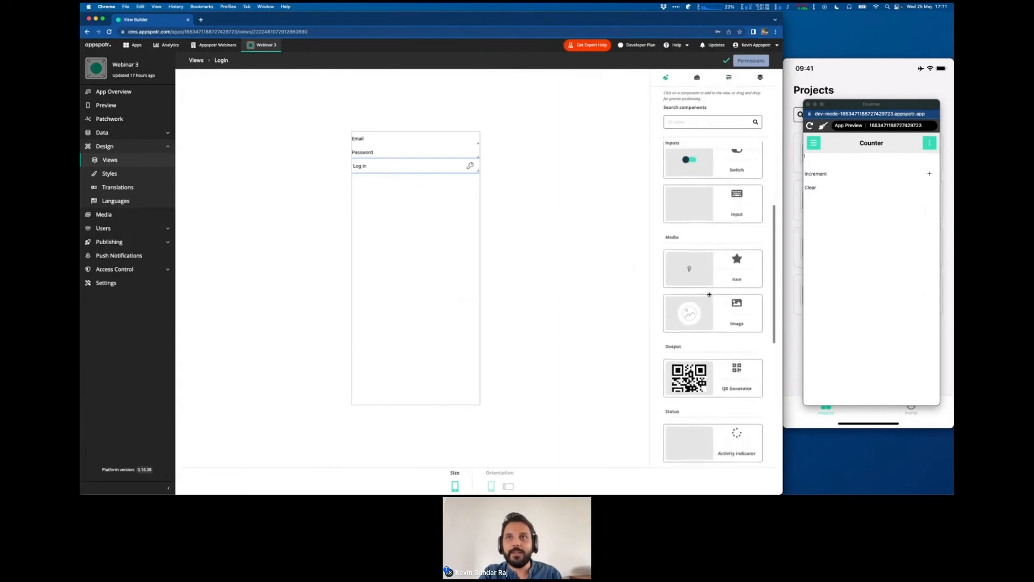
click(696, 421)
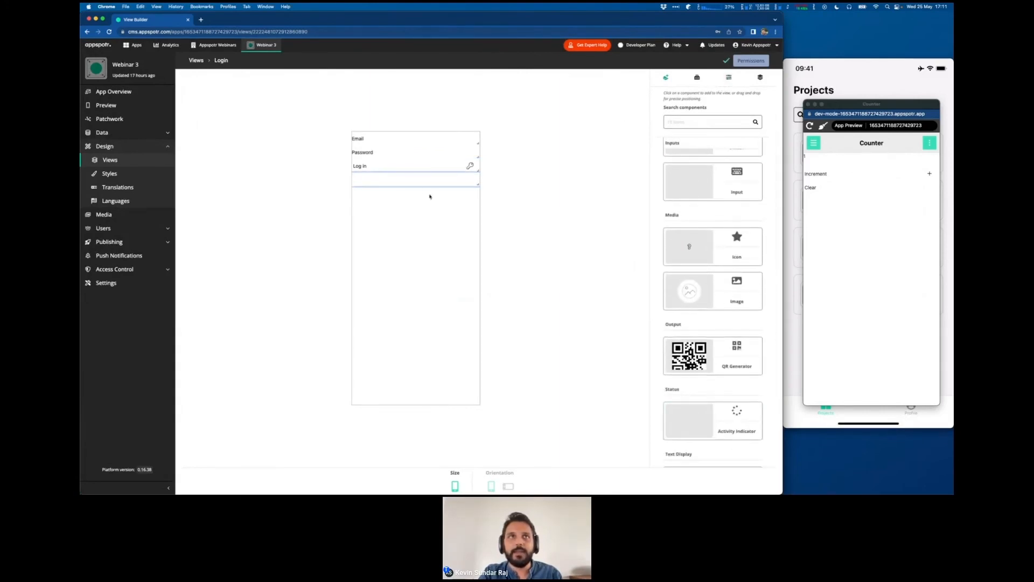
click(729, 77)
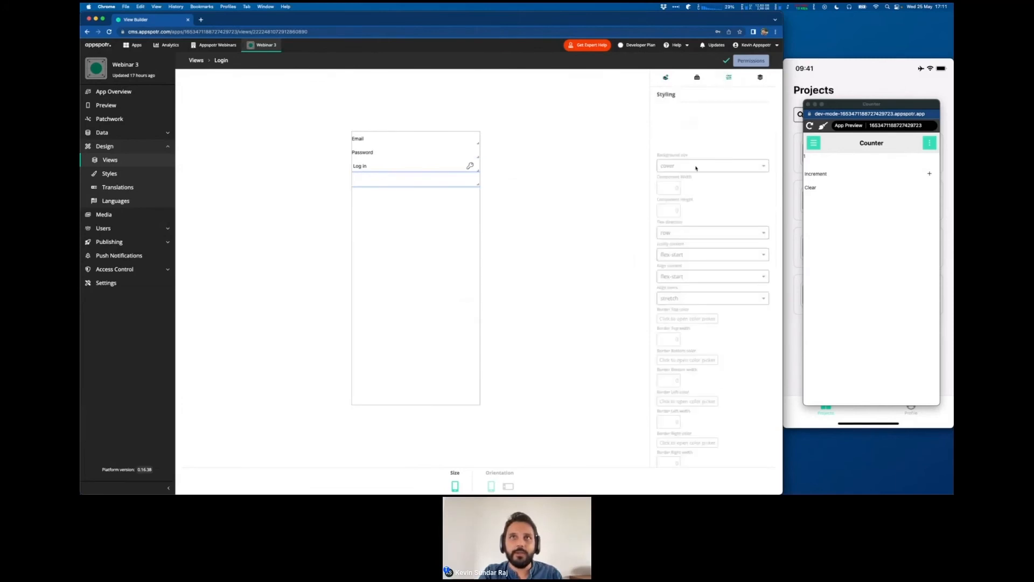
click(671, 199)
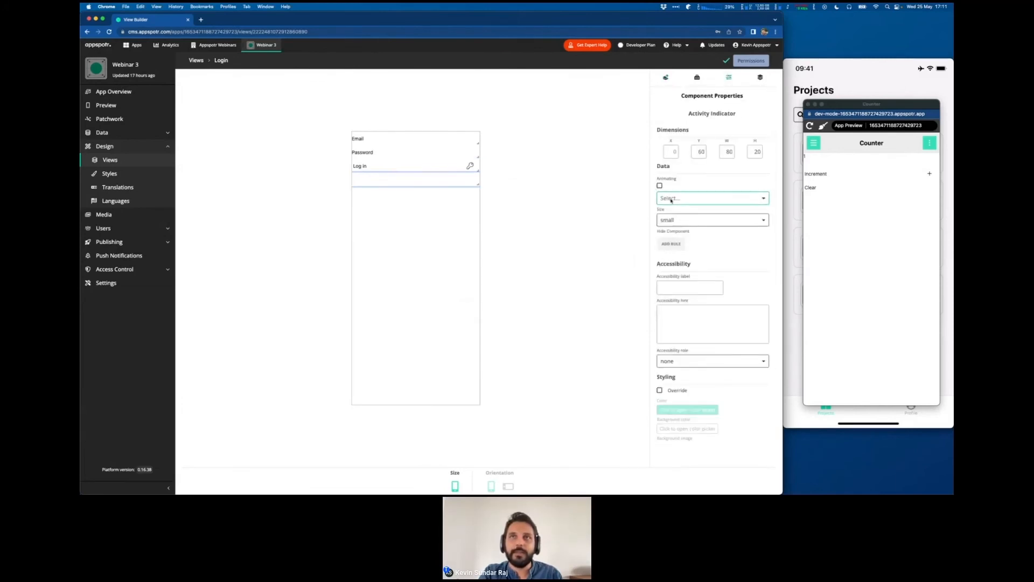
click(656, 152)
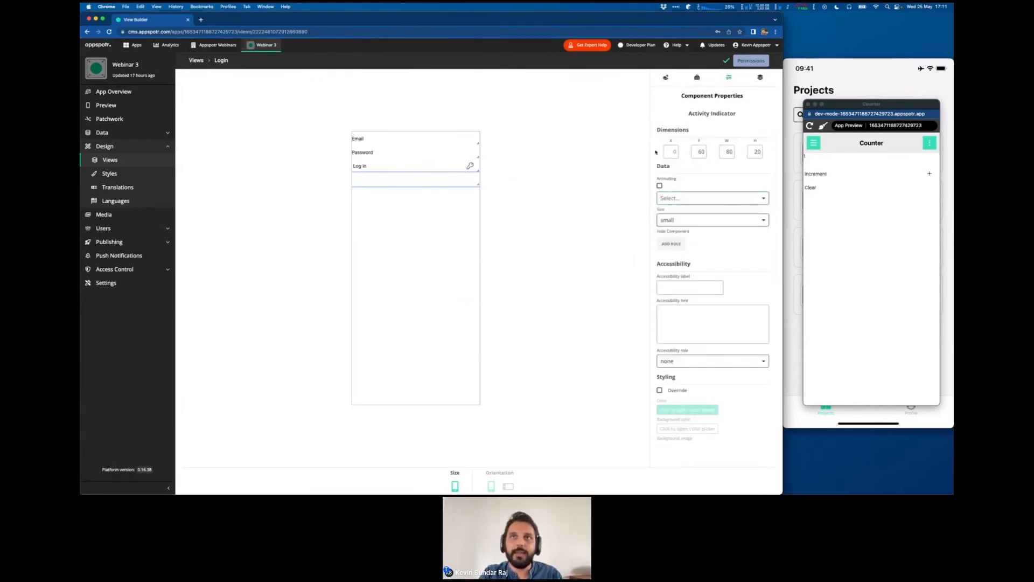
click(660, 186)
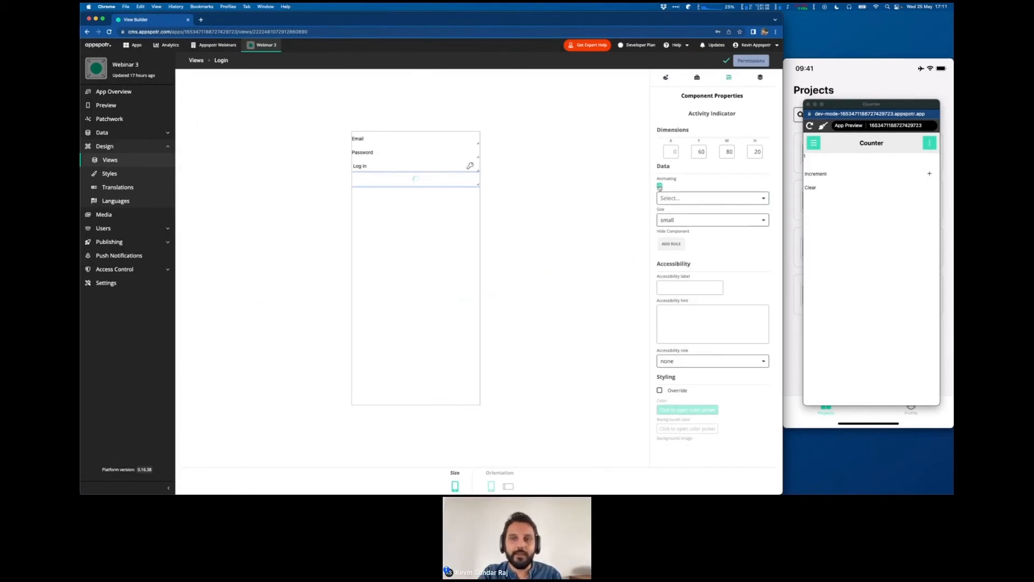
- Add a Hide Component rule to the Activity Indicator that hides it when the Loading state equals No
click(671, 244)
click(578, 258)
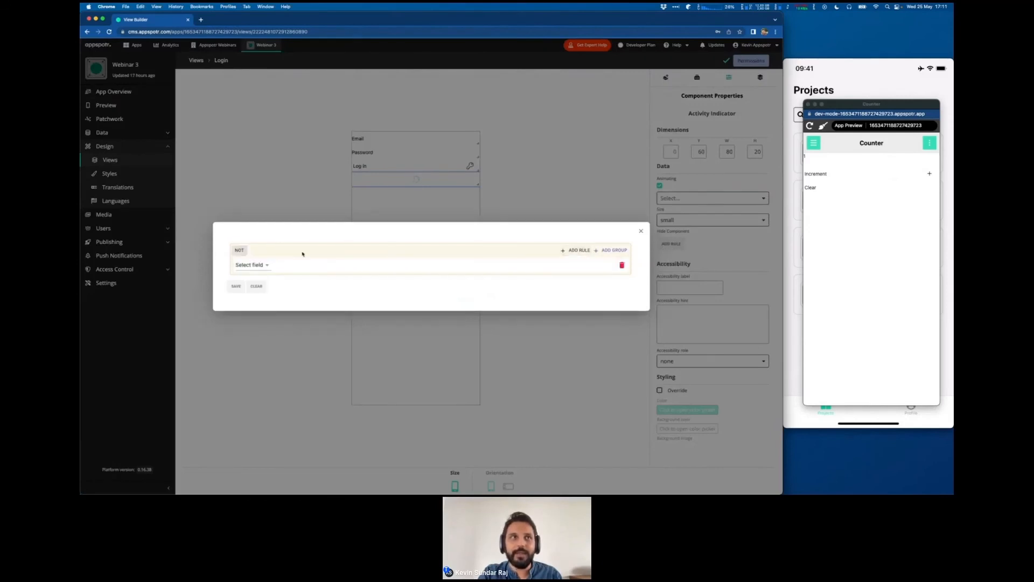
click(246, 266)
click(248, 314)
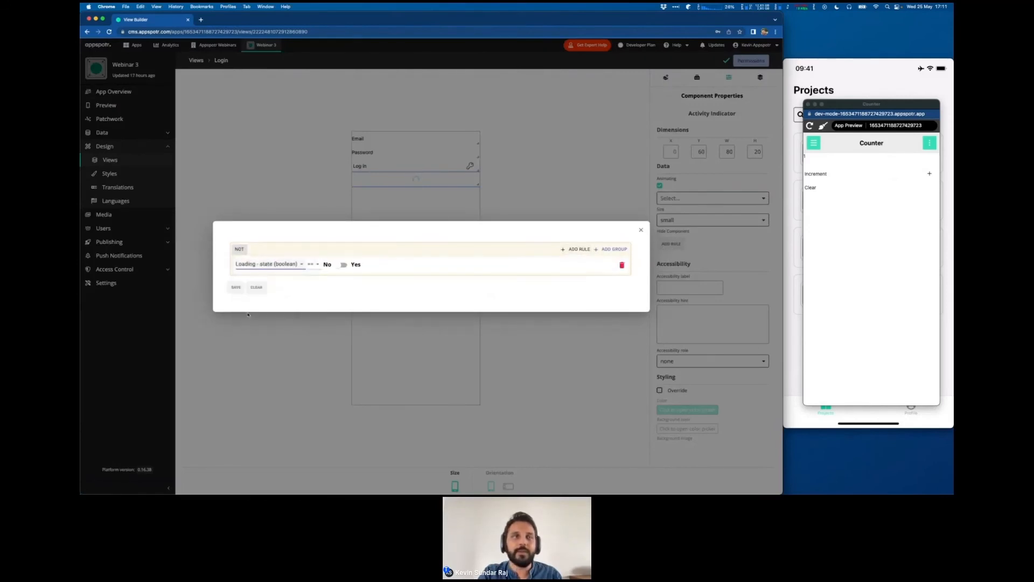
click(235, 290)
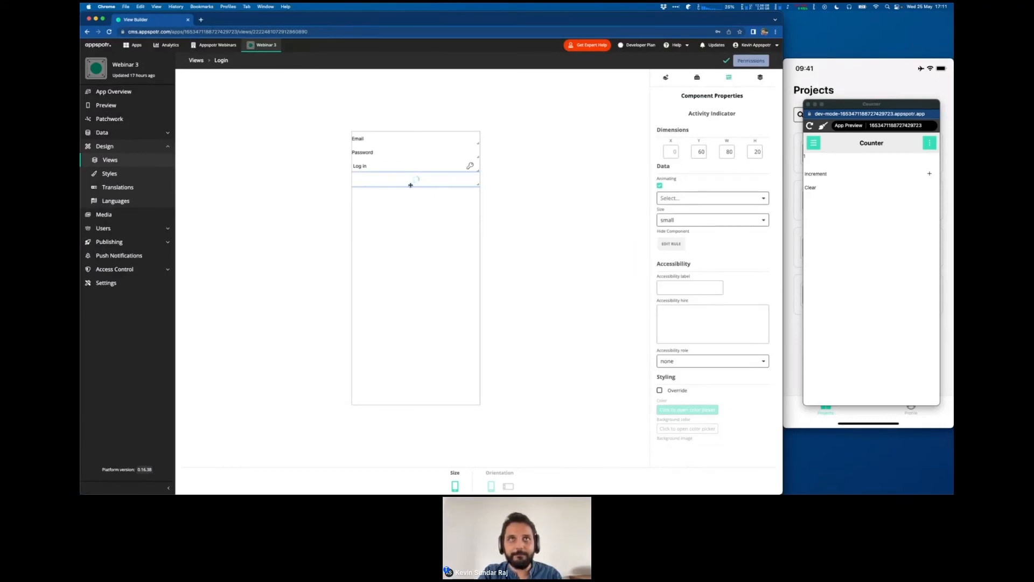
- Reload the app preview and log out through its Logout page
click(838, 241)
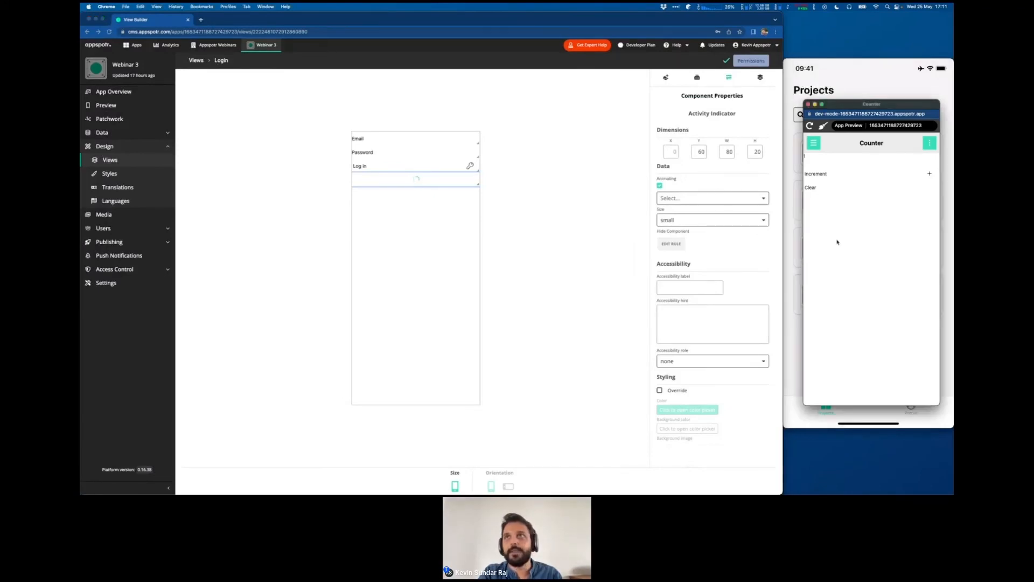
click(810, 126)
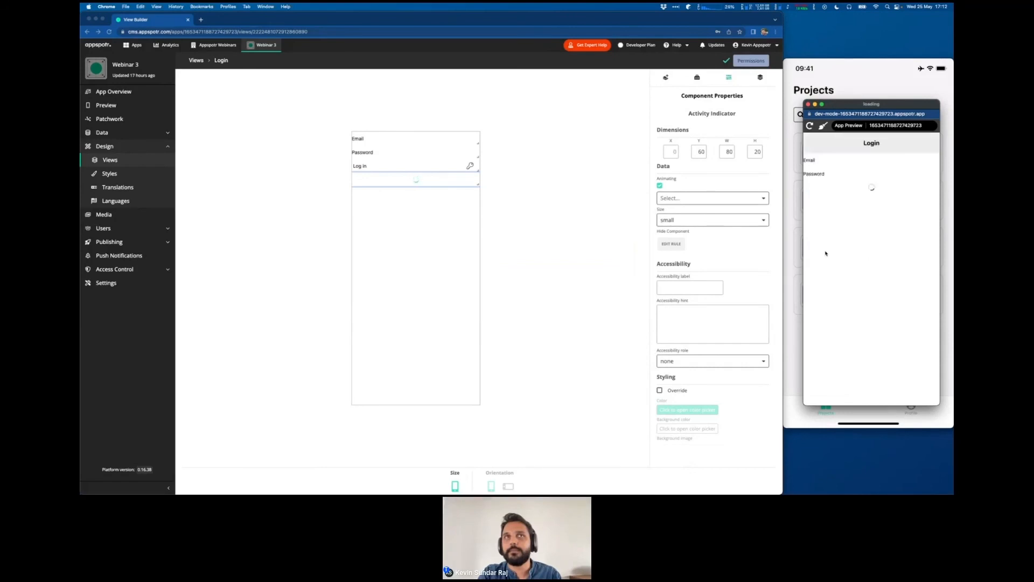
click(817, 151)
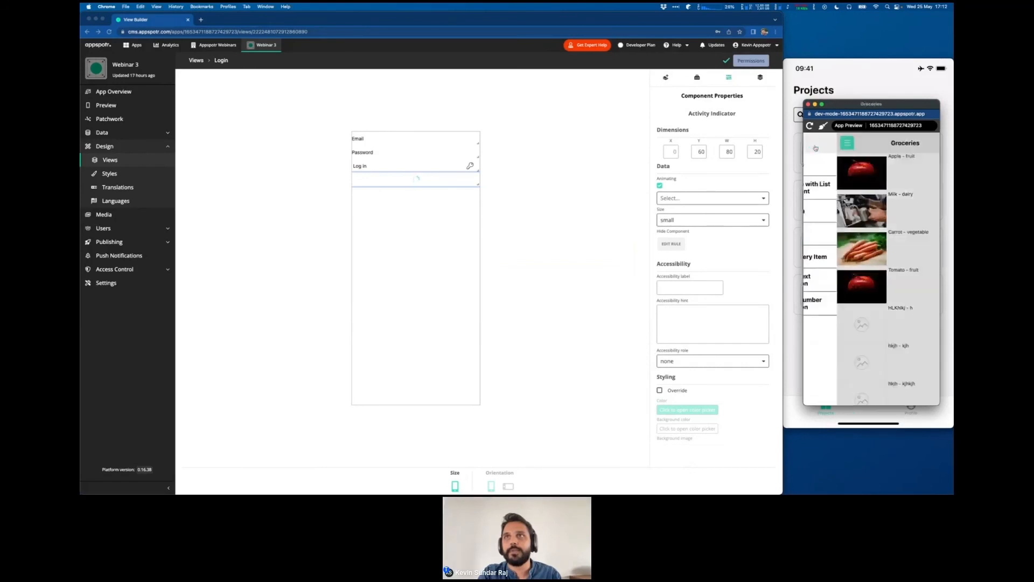
click(836, 236)
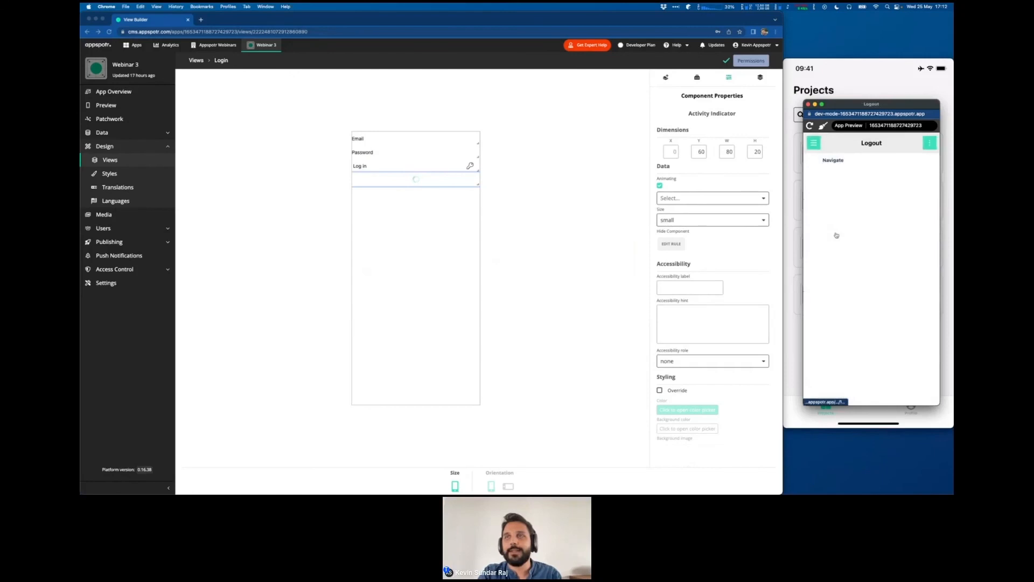
click(833, 160)
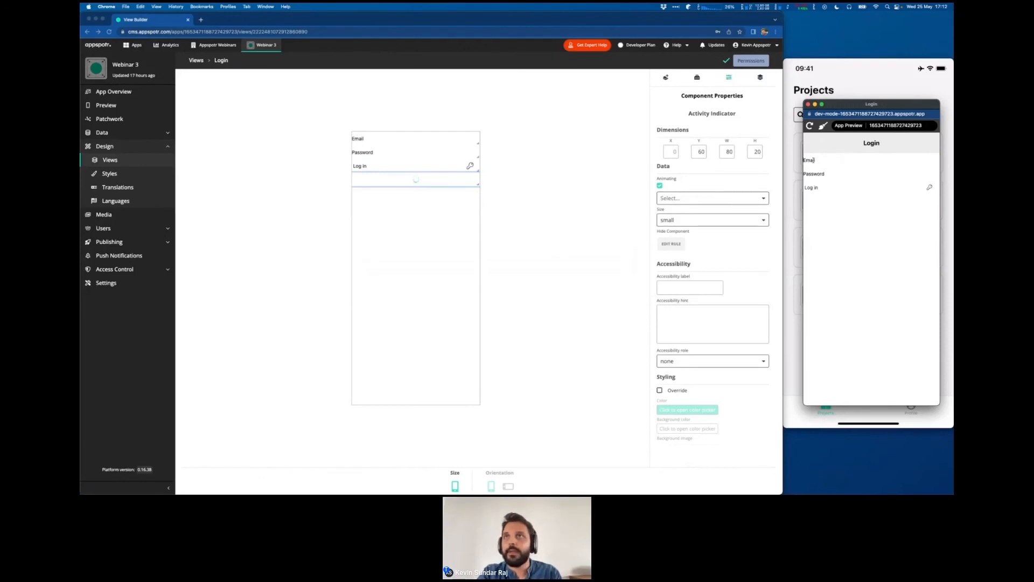
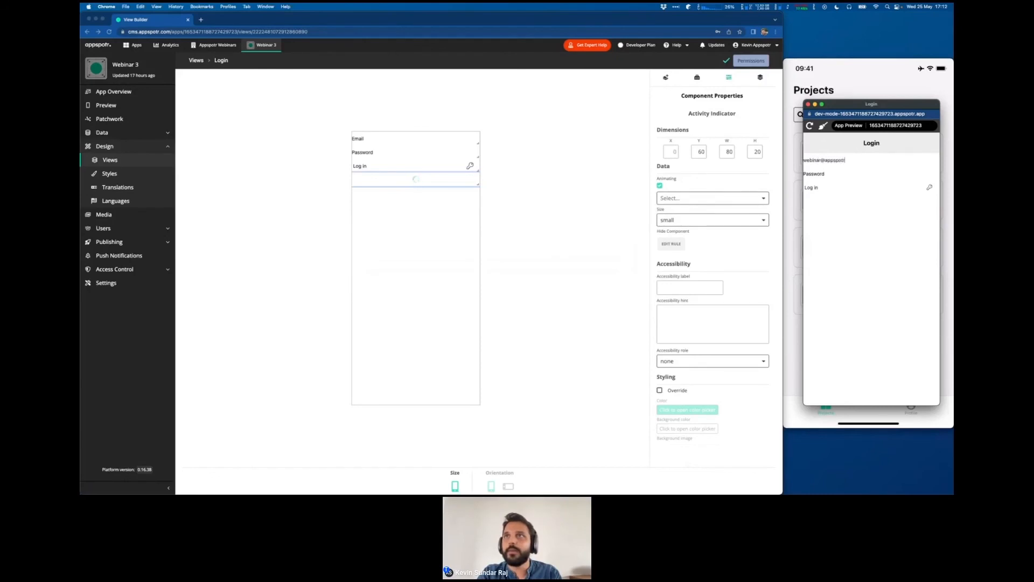
- Enter the account email and password on the preview's Login page and log in
key(Tab)
text(••••••)
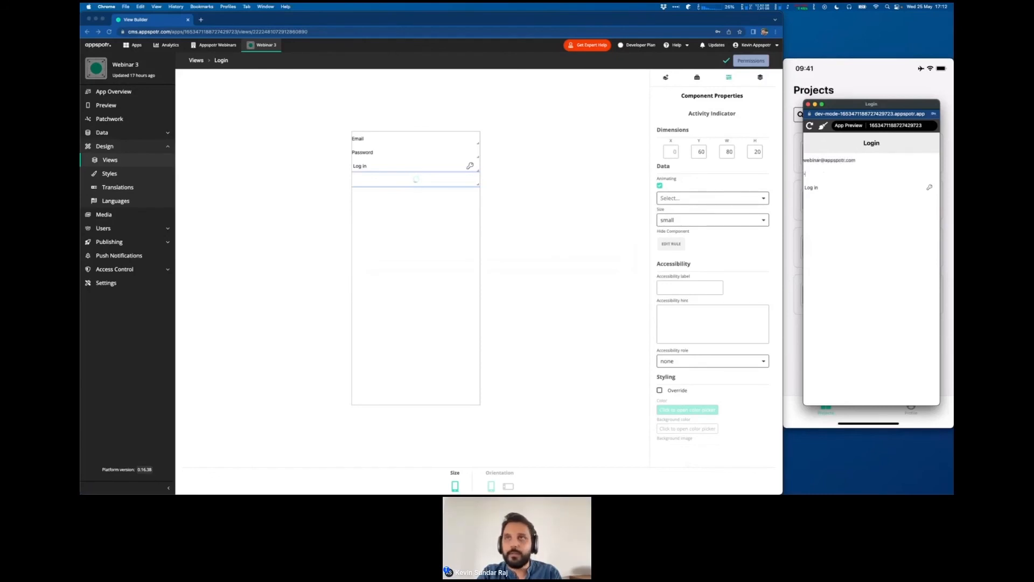
click(825, 186)
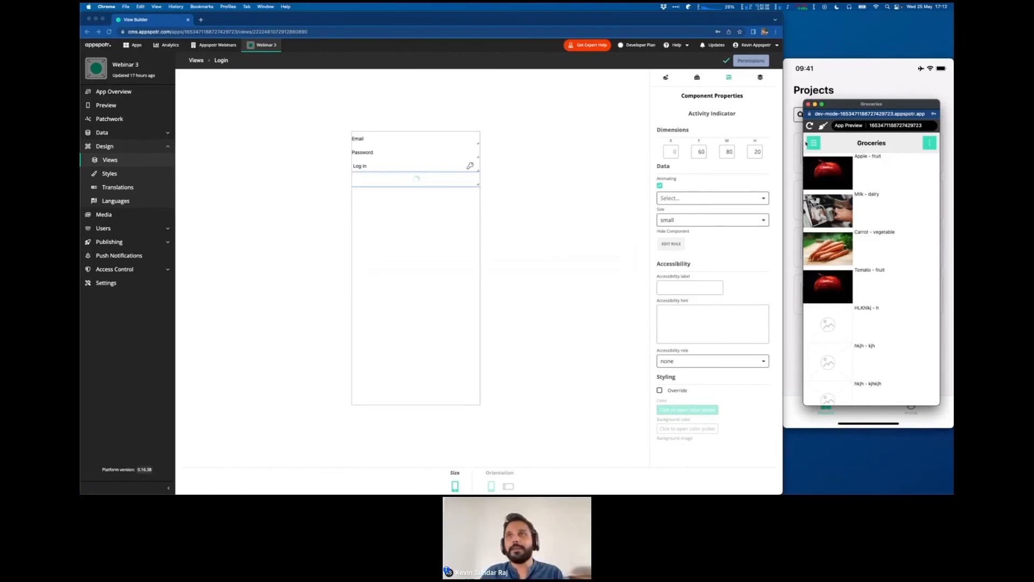
- Log out of the preview and log in again with the prefilled credentials to test the loading behaviour
click(815, 144)
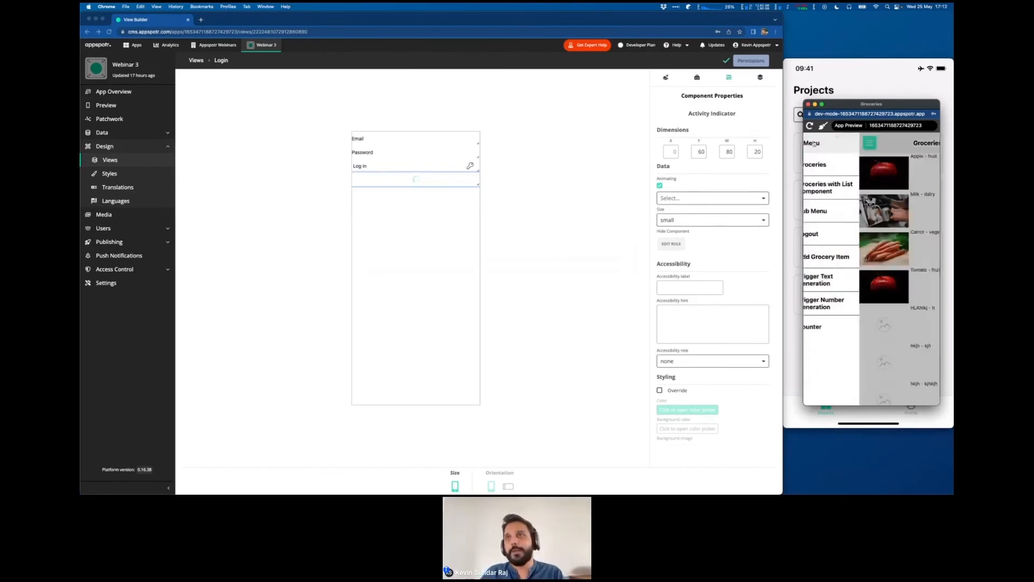
click(840, 238)
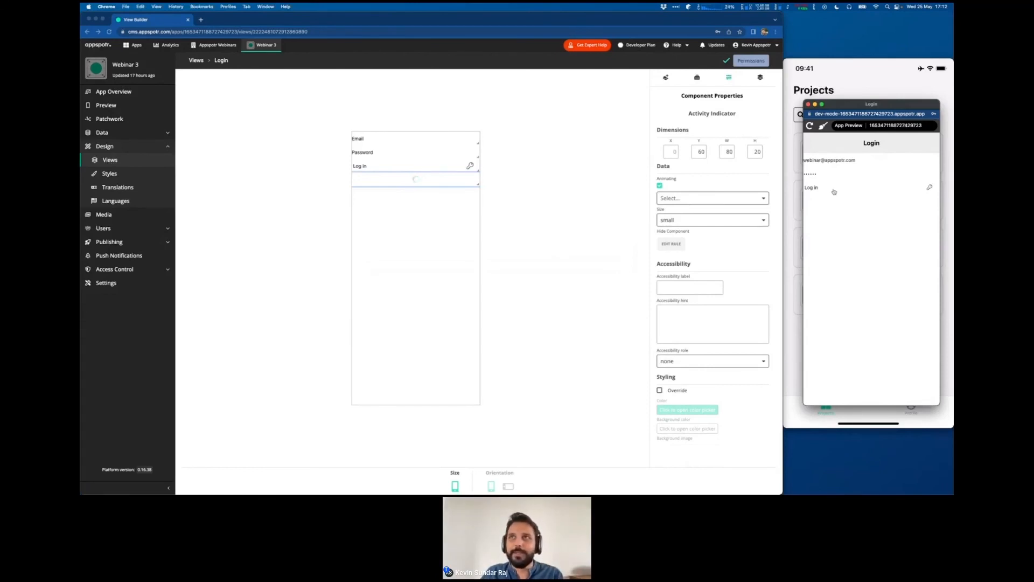
click(855, 190)
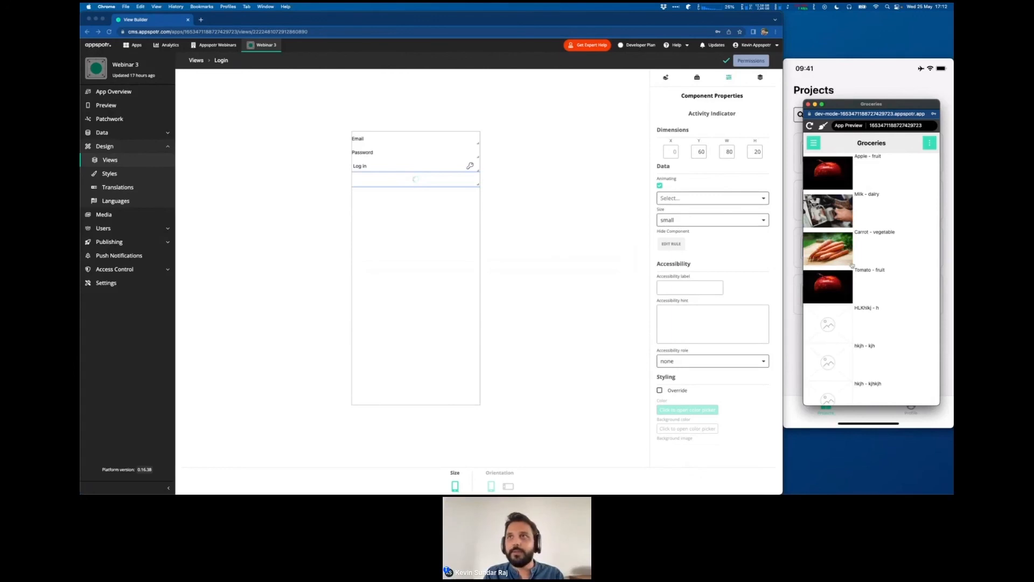
- View the Add Grocery Item page and the Counter page in the app preview
click(814, 143)
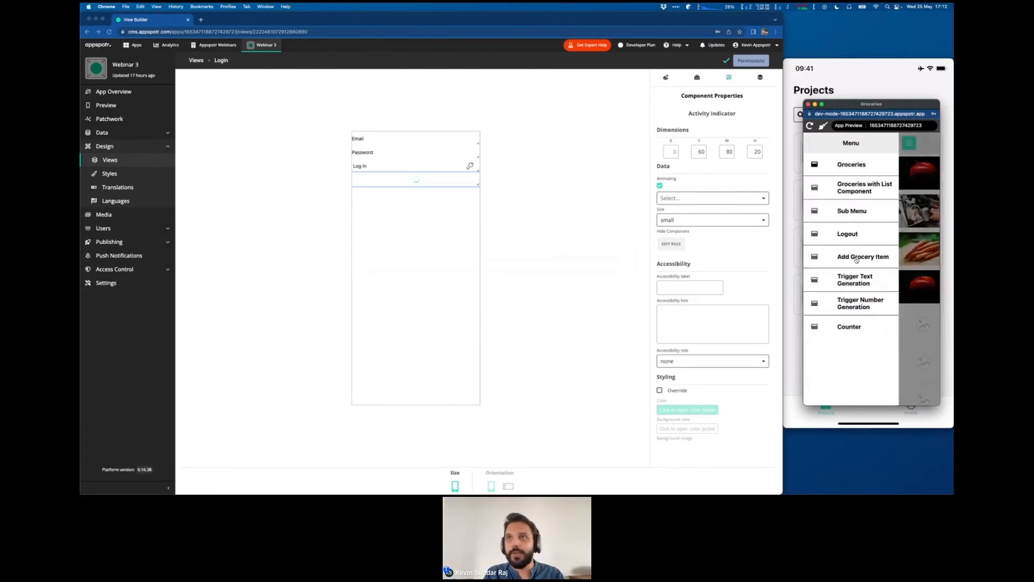
click(857, 259)
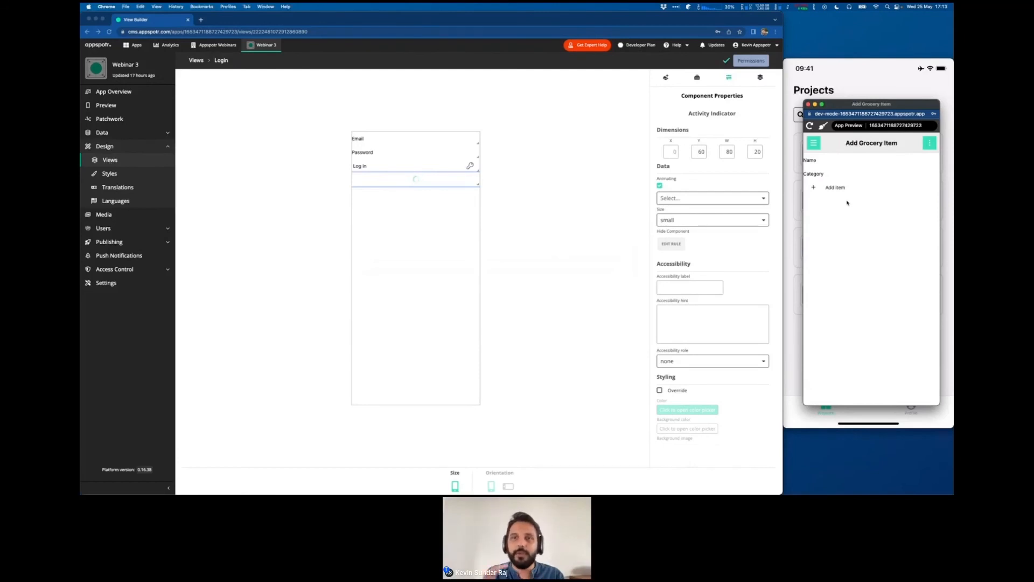
click(813, 143)
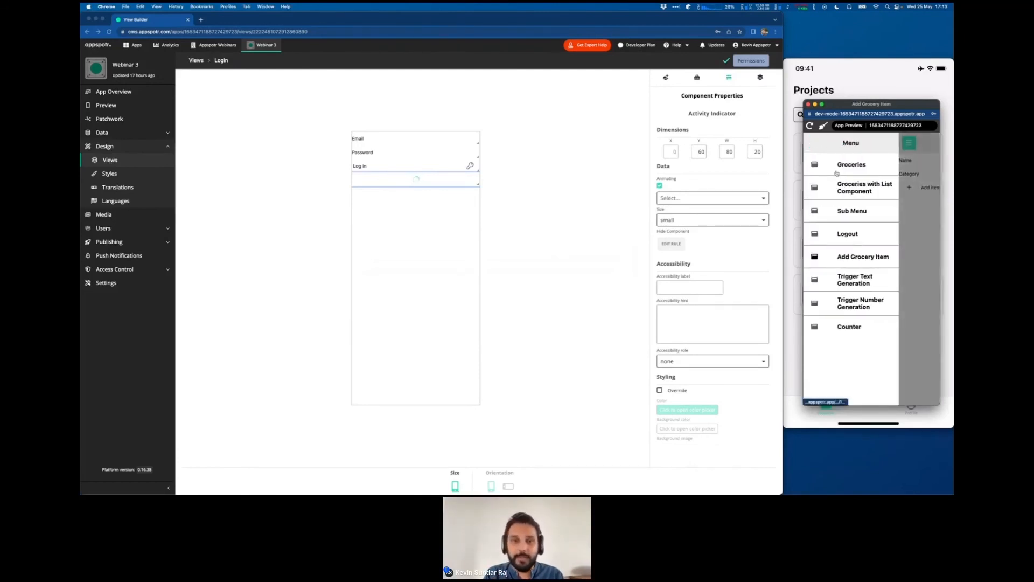
click(841, 327)
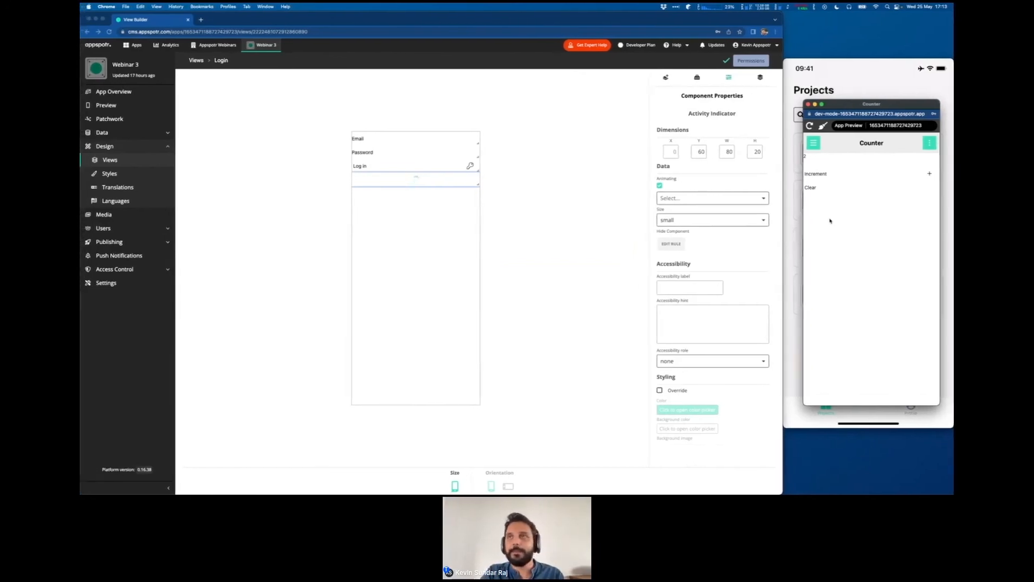
key(ctrl+Right)
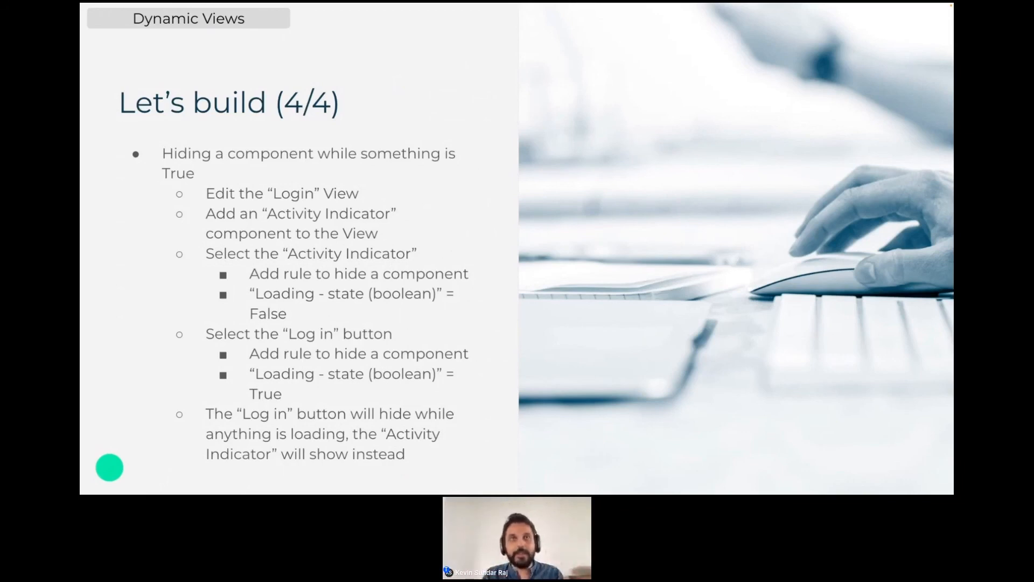
key(ctrl+Left)
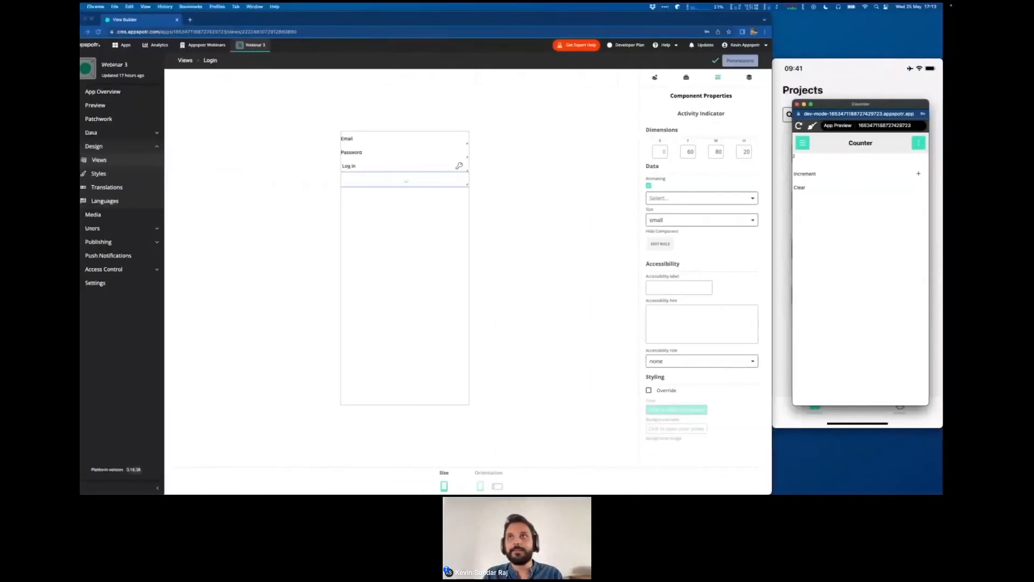
- Go from the Counter page to the Groceries page in the app preview
click(814, 142)
click(843, 183)
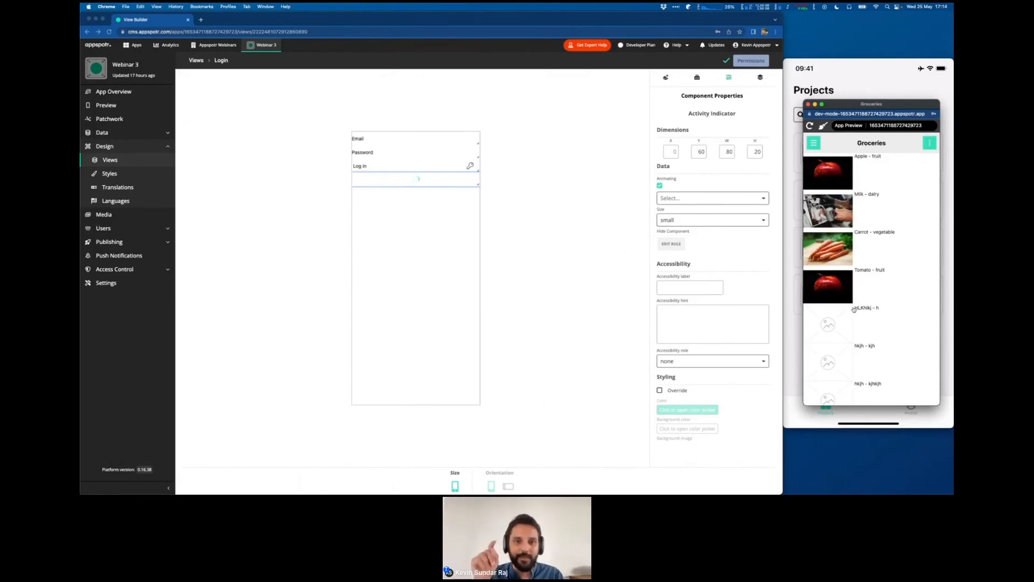
key(ctrl+Right)
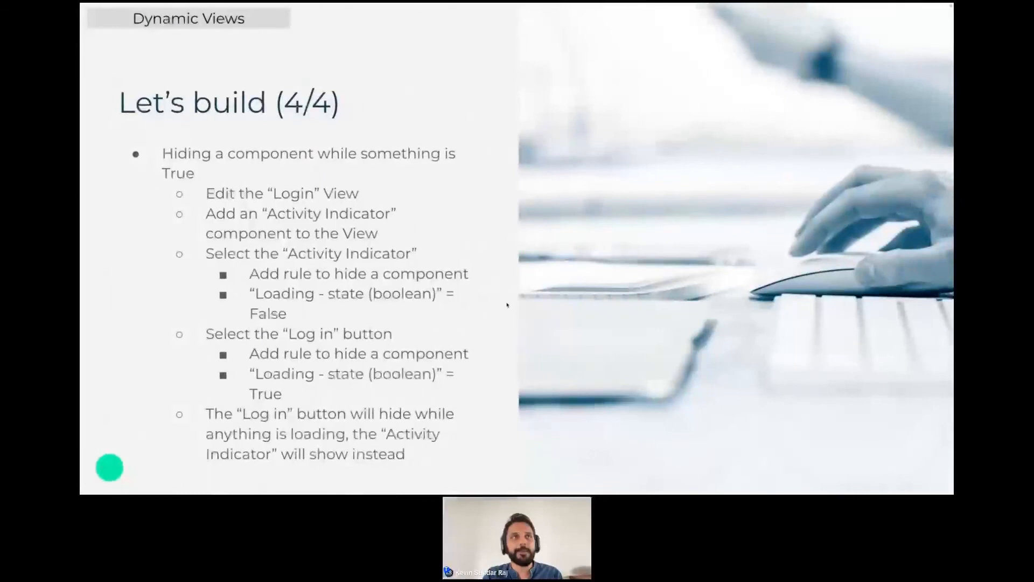
key(Right)
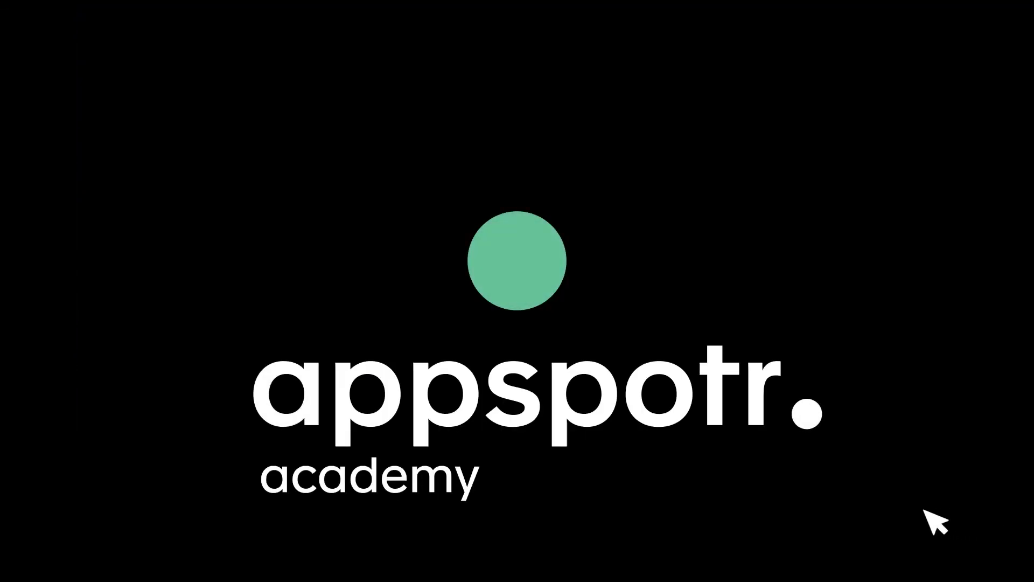